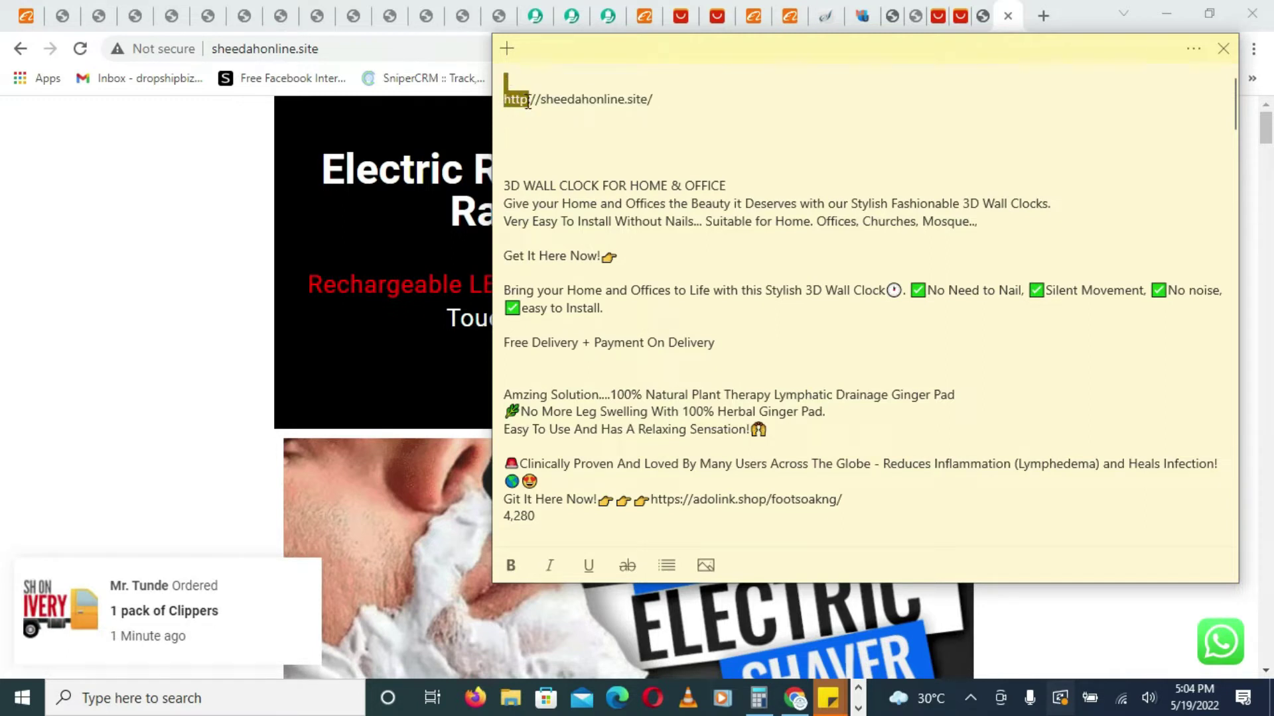
Make the sheedahonline.site address in the sticky note start with https.
click(527, 100)
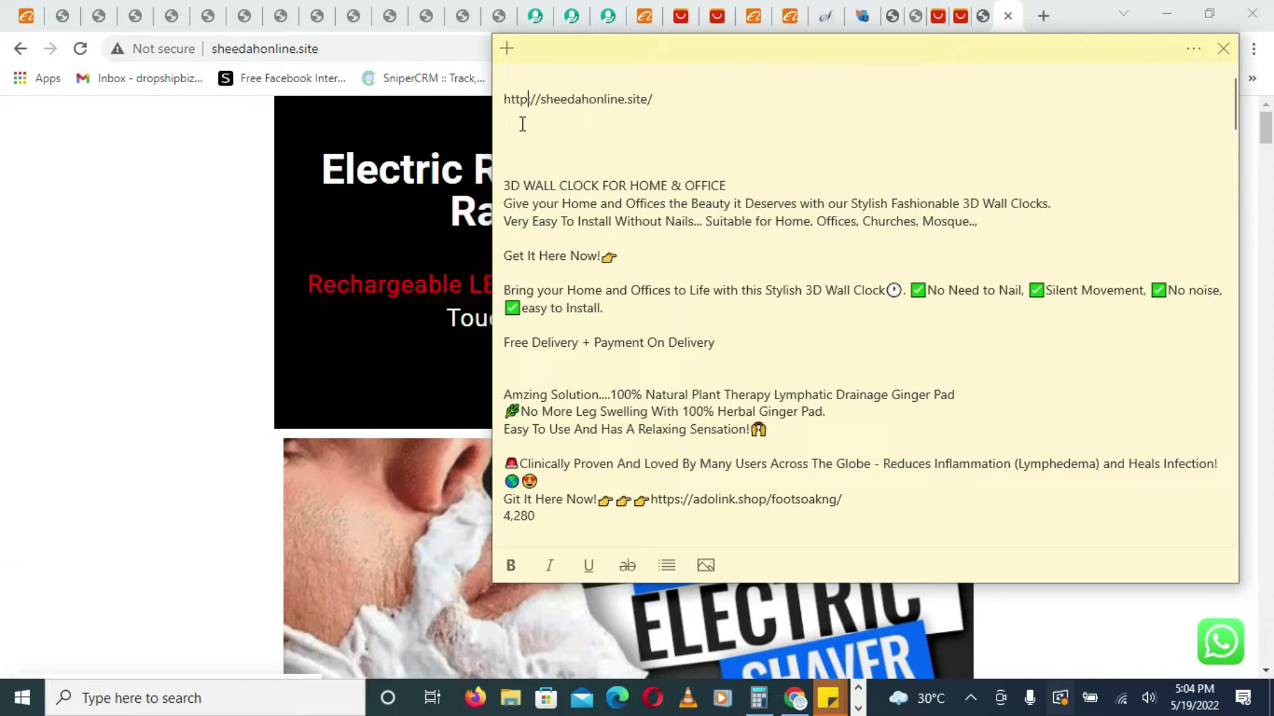
text(S)
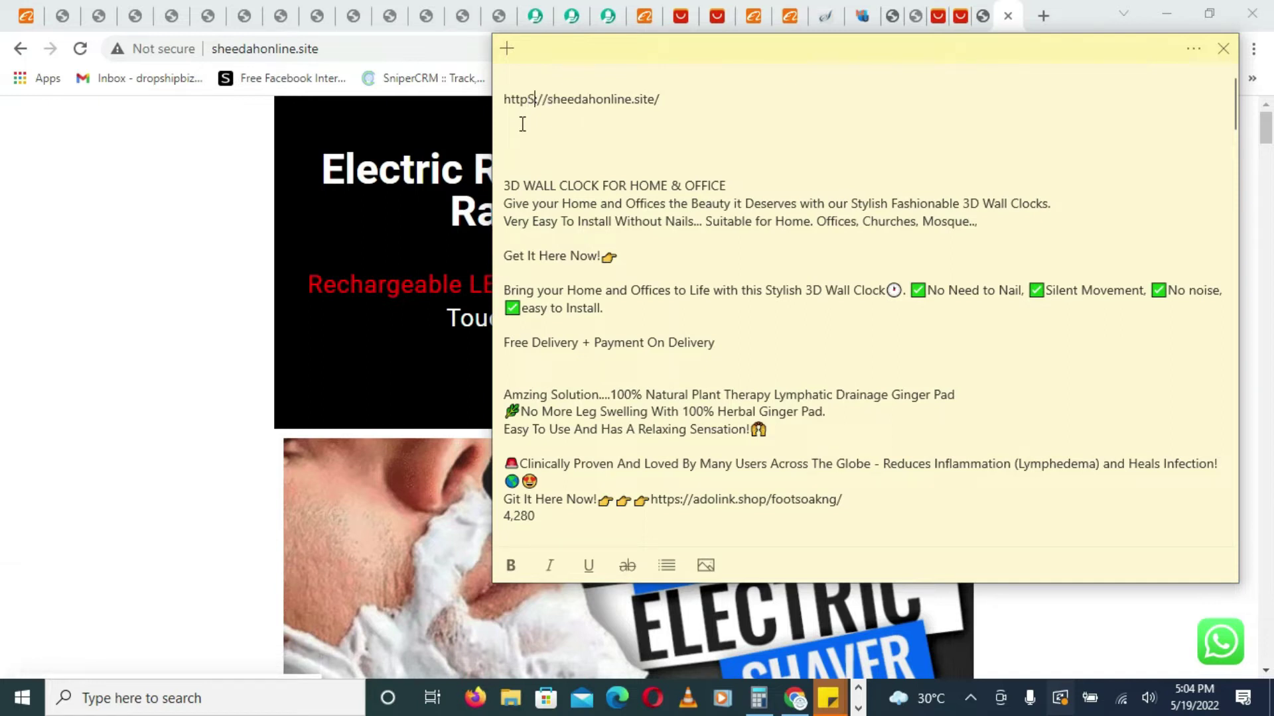
key(BackSpace)
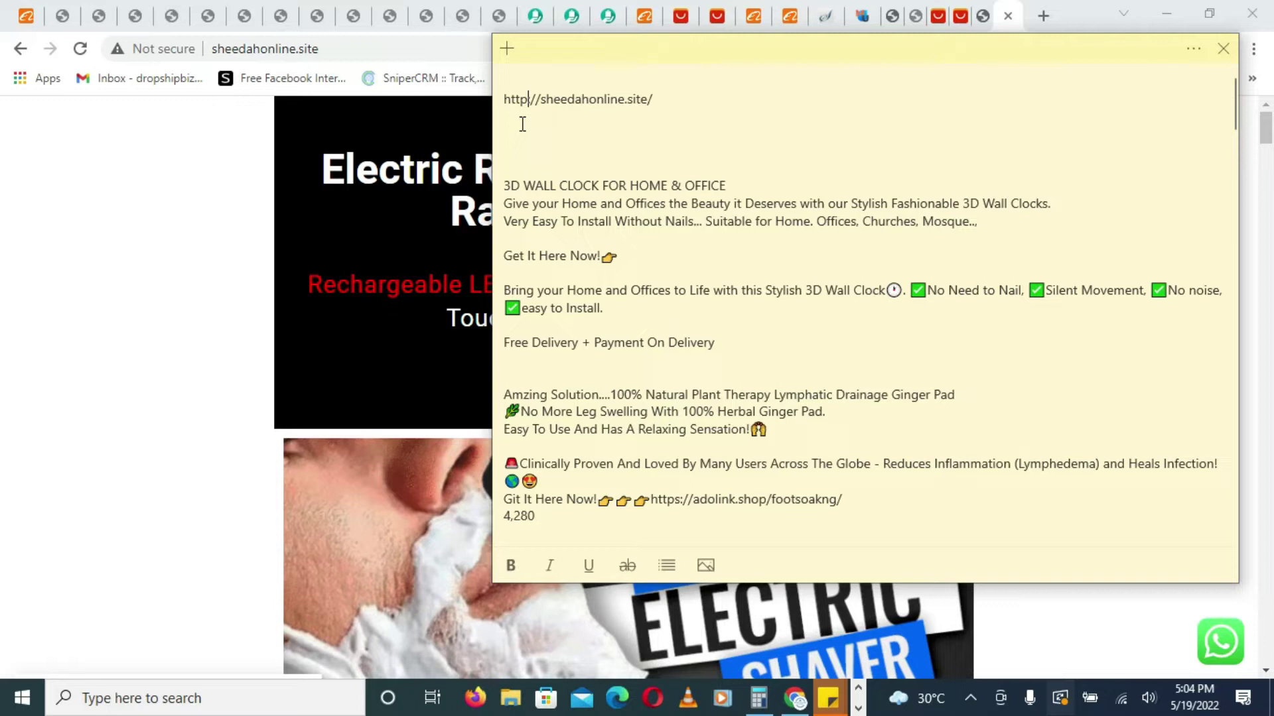
text(s)
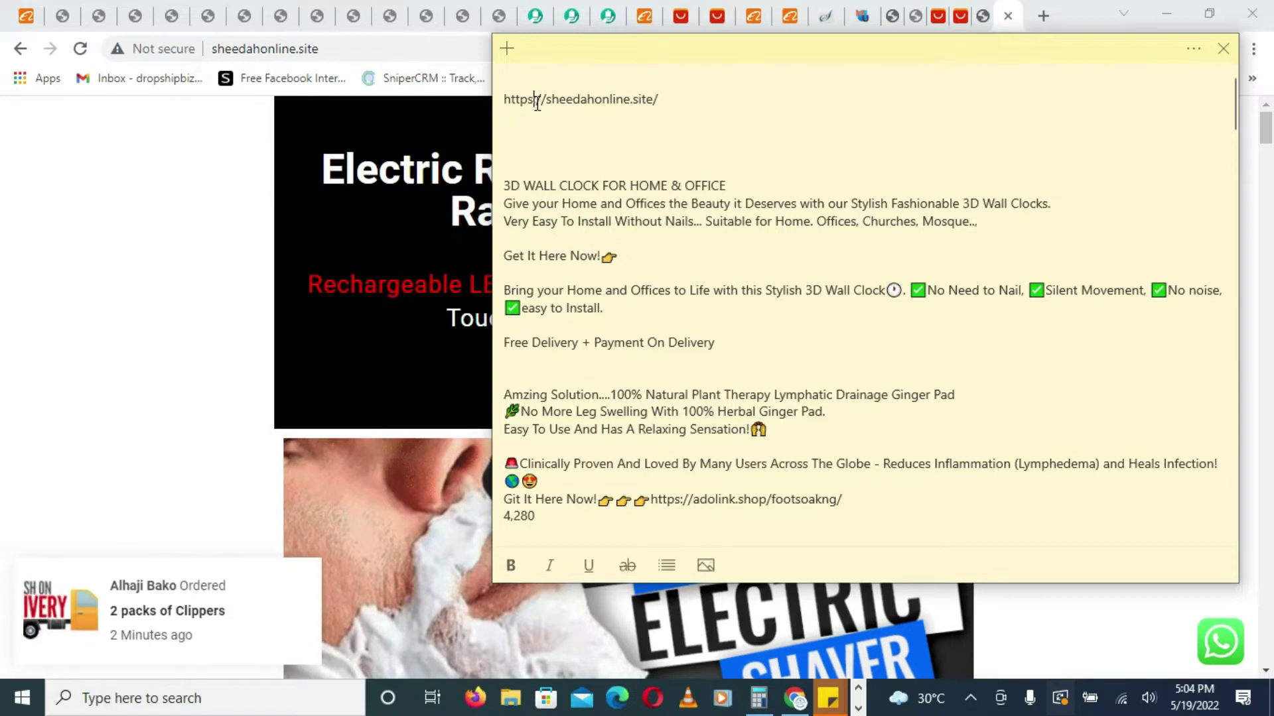
drag(683, 102, 506, 103)
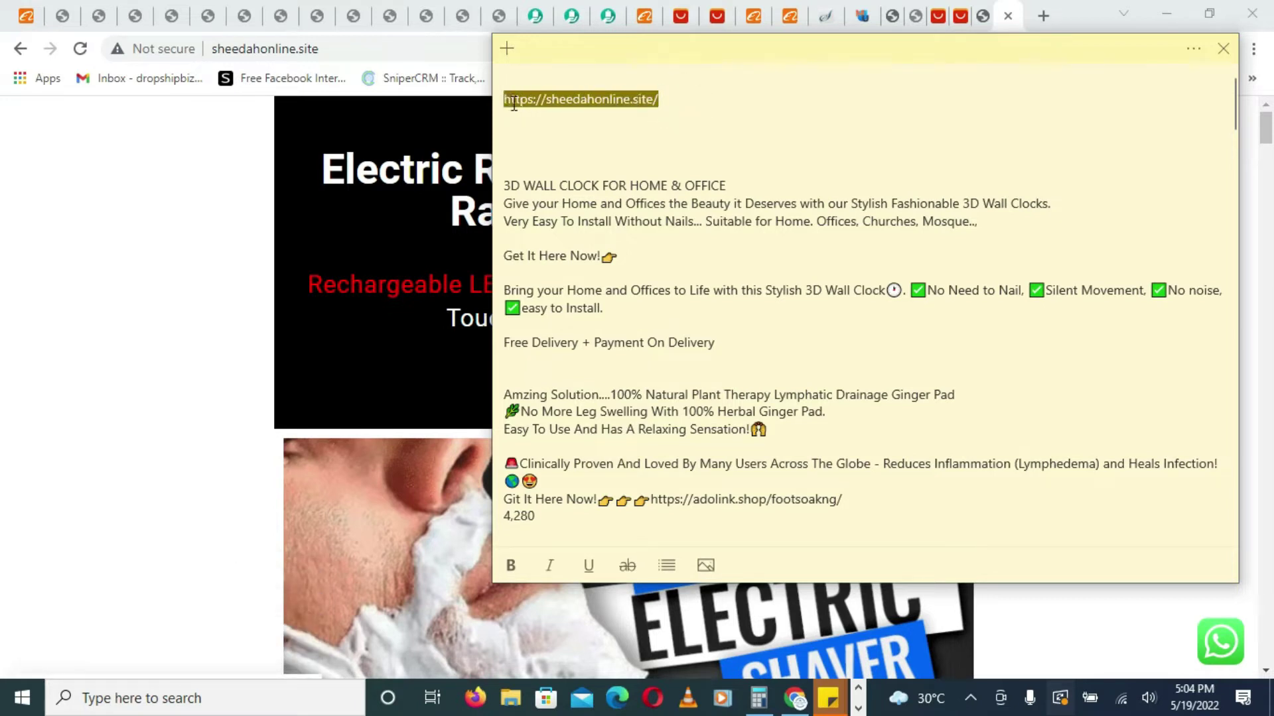
click(514, 103)
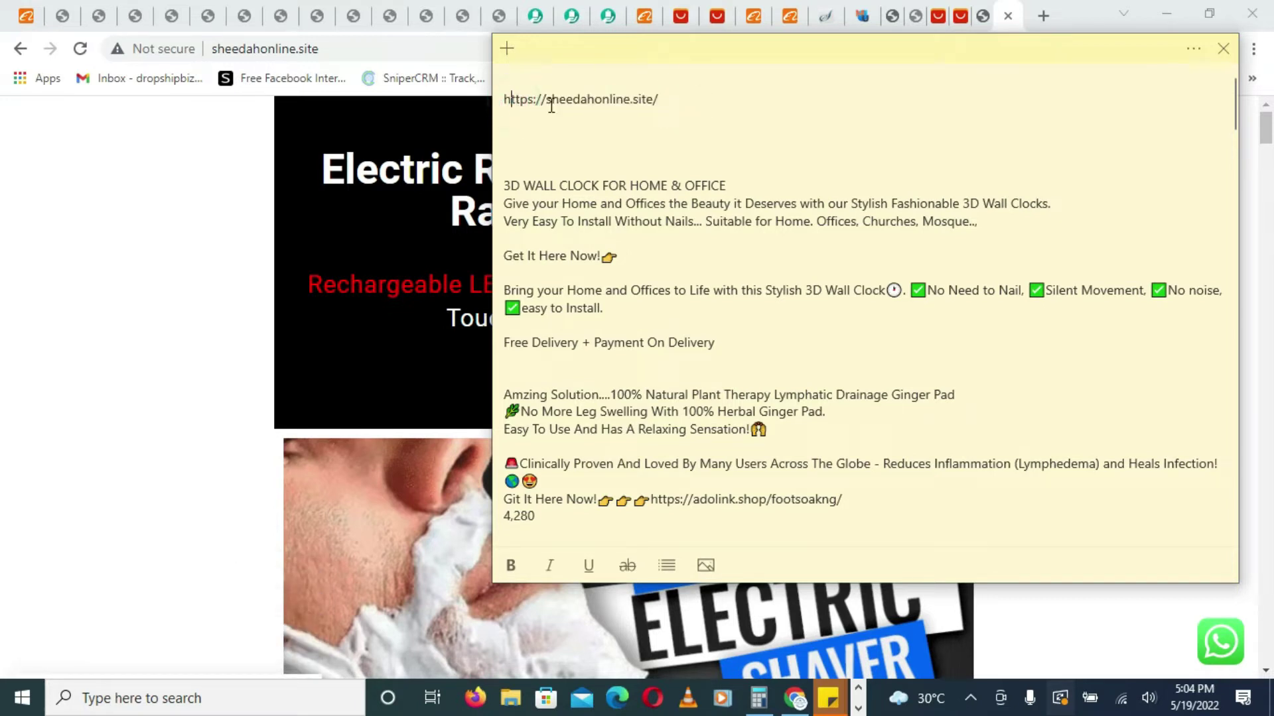
Switch to the adolink.shop Ninja Forms page and back to sheedahonline.site to inspect its address and security status.
click(982, 18)
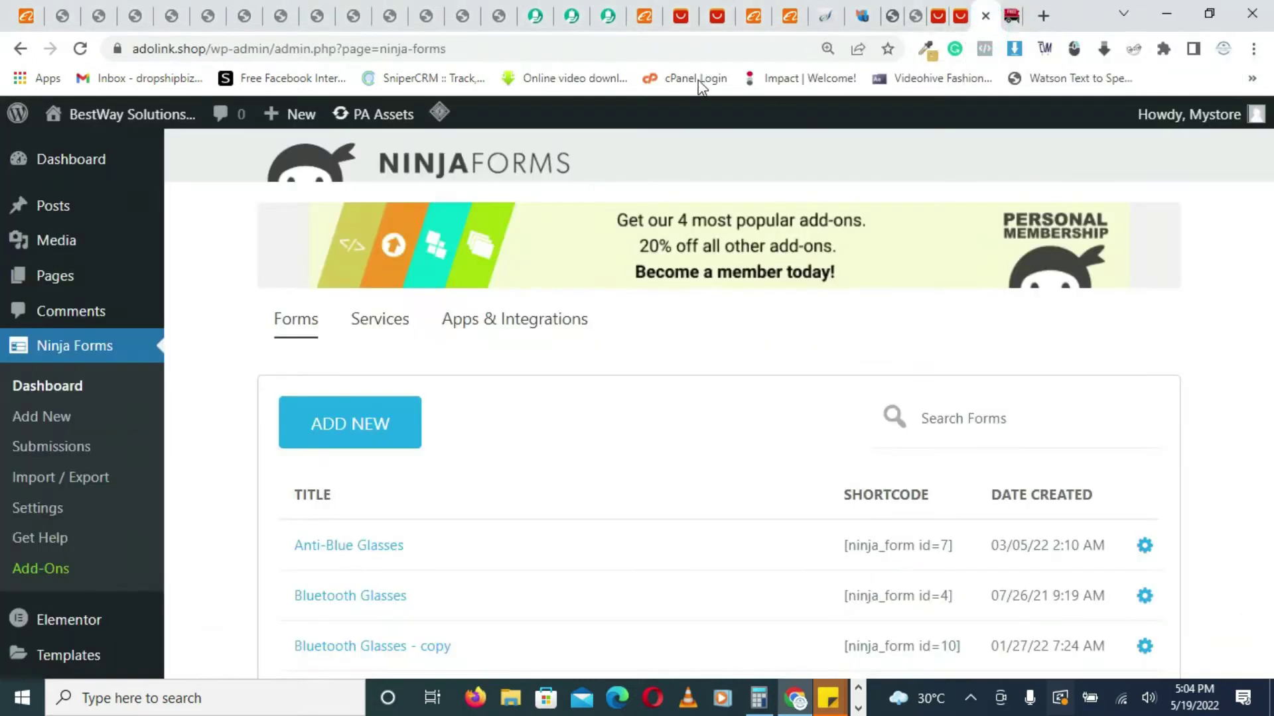
click(1009, 19)
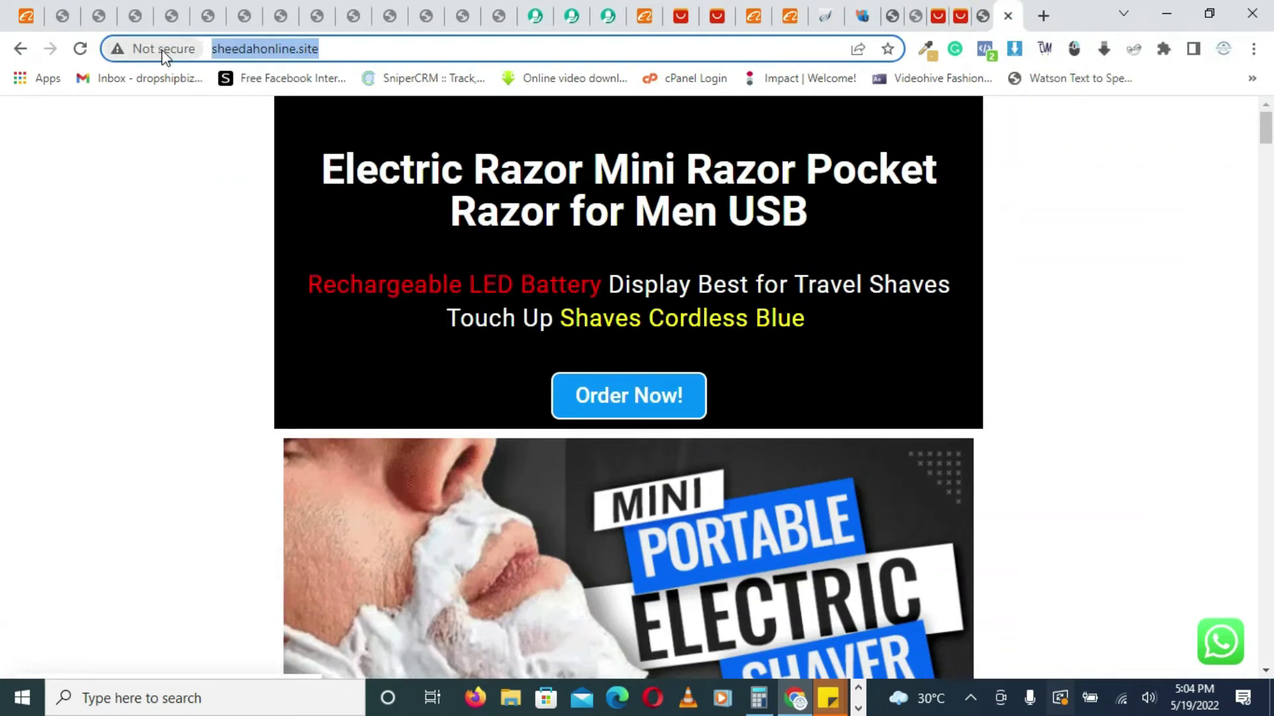
click(184, 209)
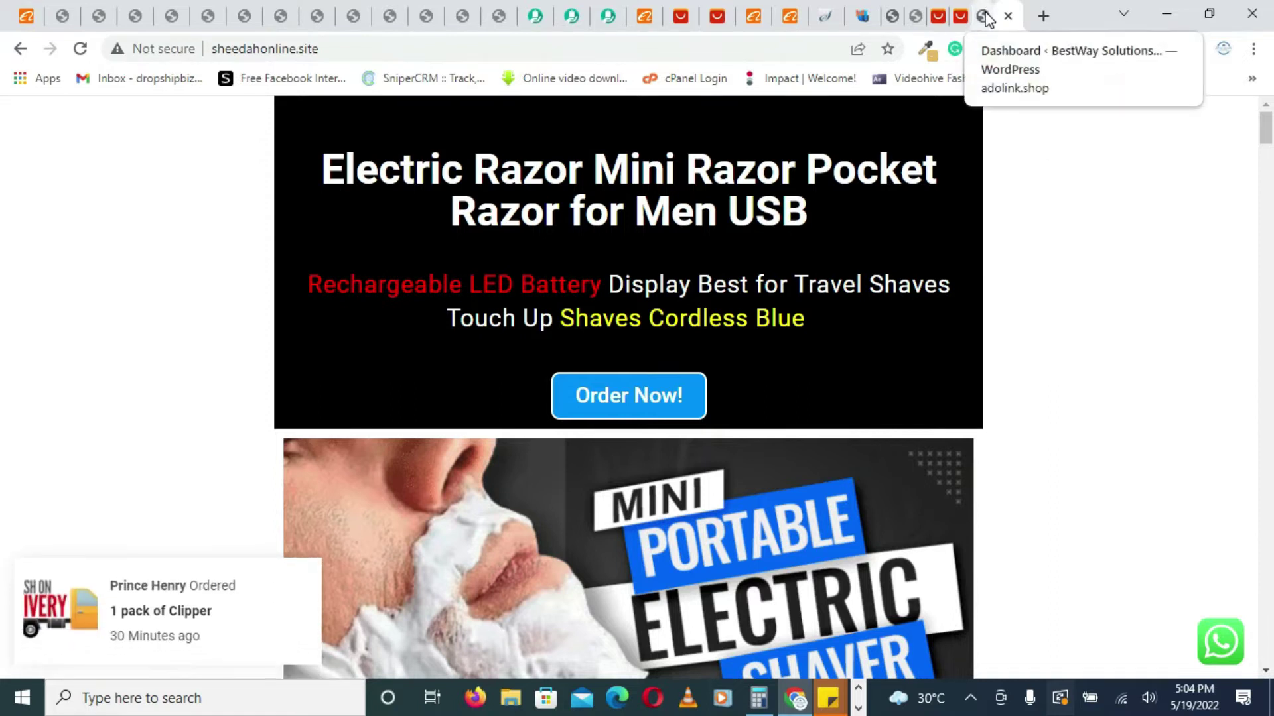
Bring up the smartbest.shop installed plugins page and locate the Really Simple SSL plugin.
click(893, 23)
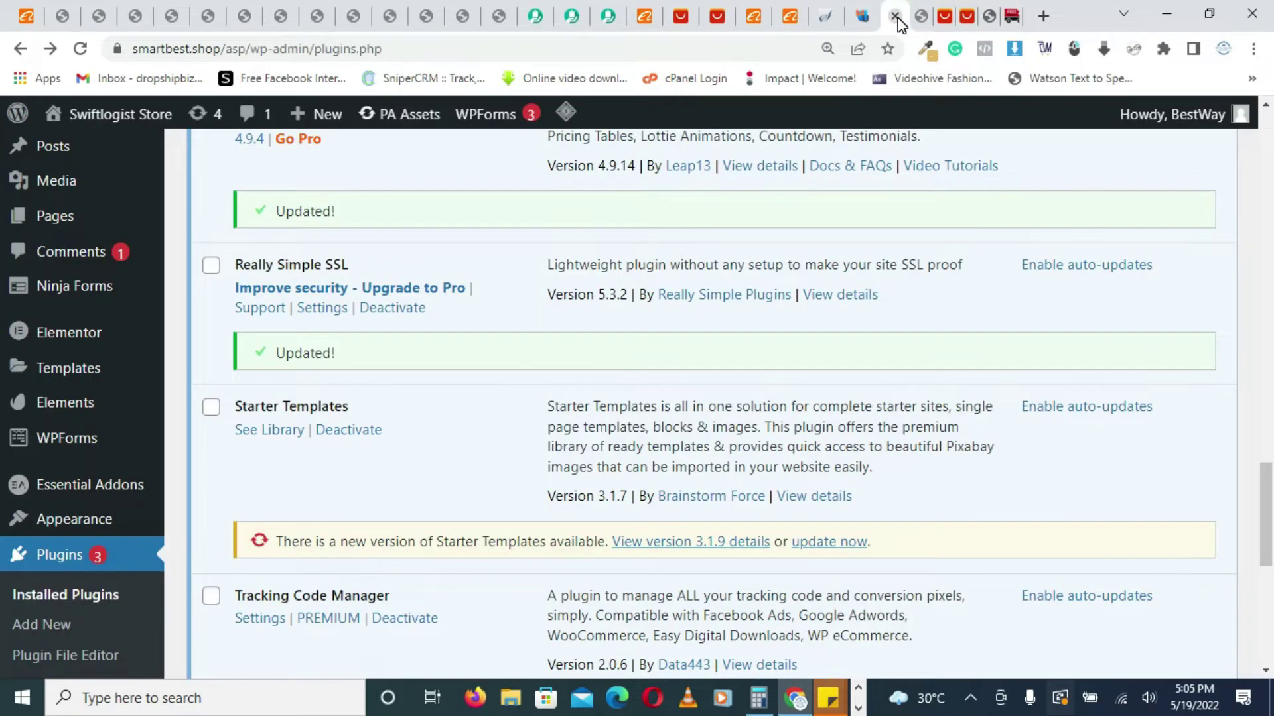
click(924, 15)
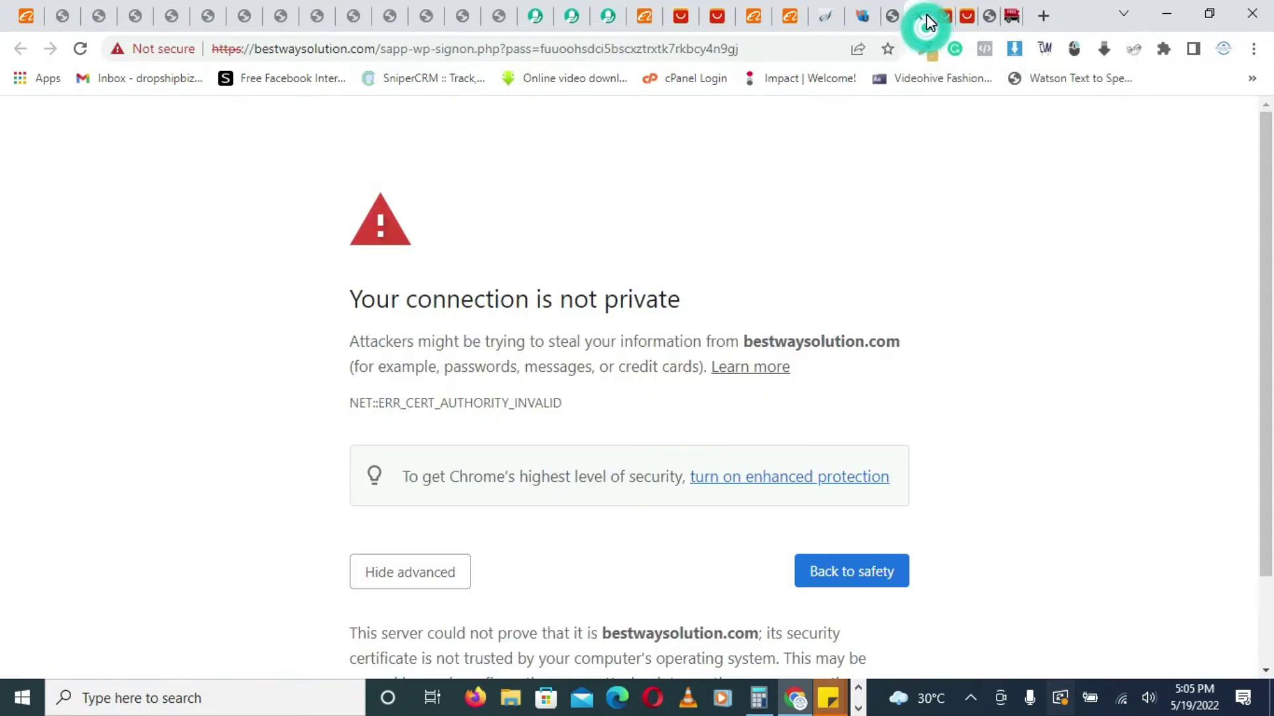
click(864, 23)
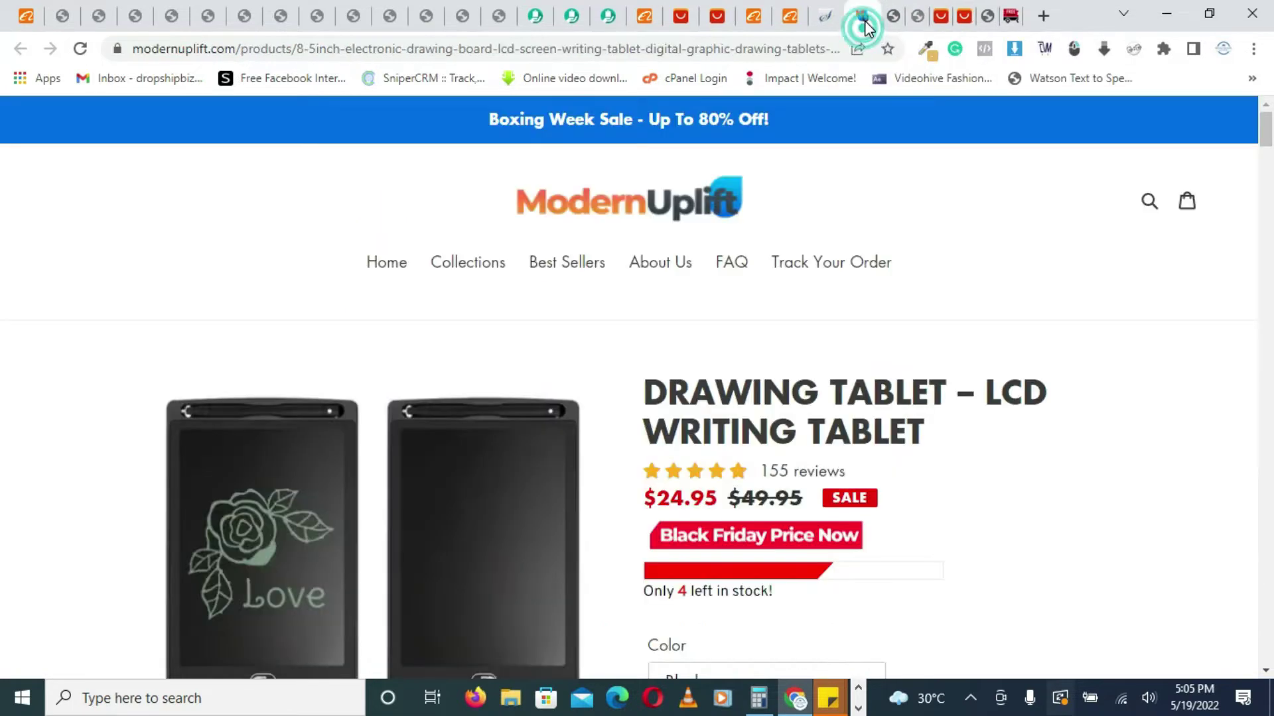
click(891, 21)
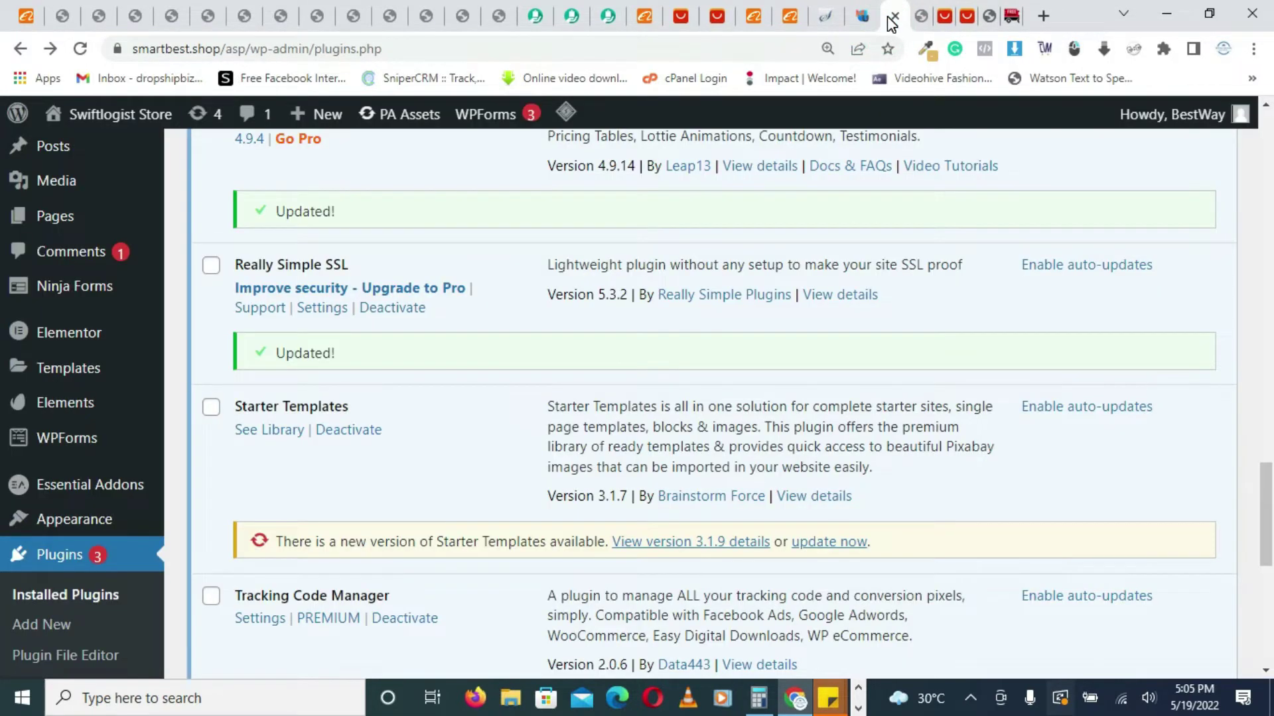
scroll(483, 284, down, 3)
scroll(482, 281, up, 3)
scroll(444, 345, down, 4)
scroll(444, 345, up, 4)
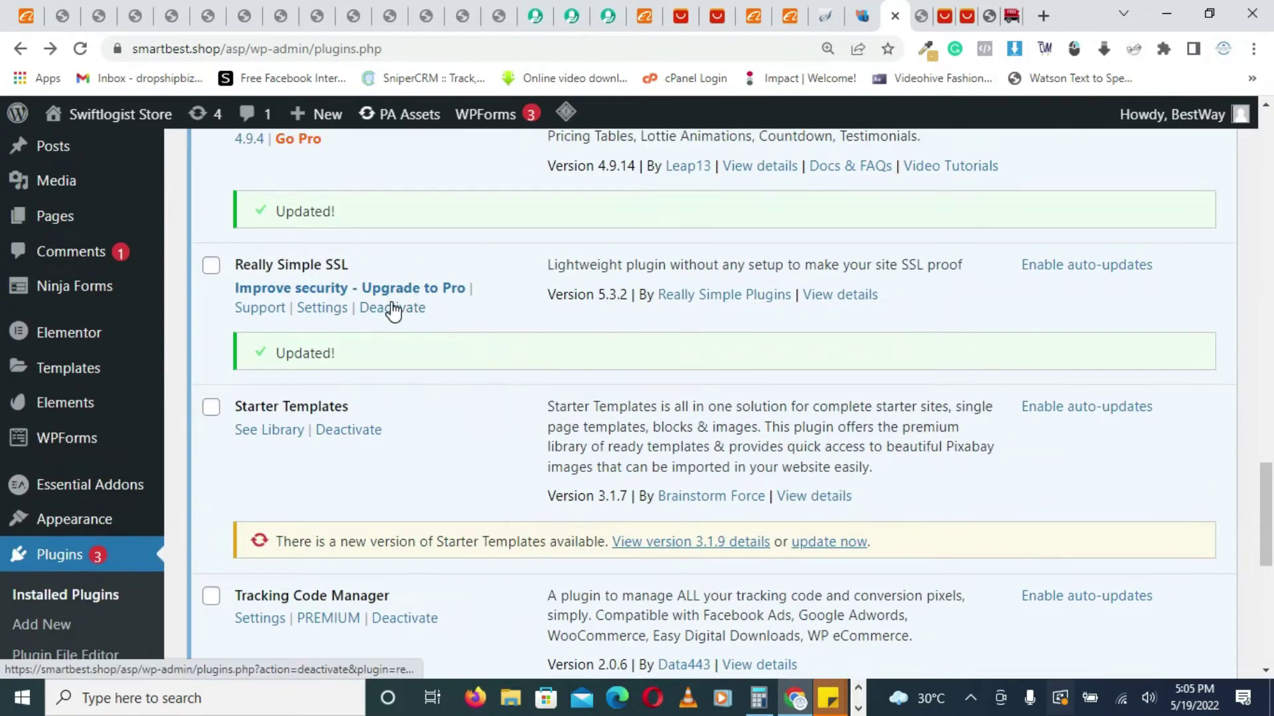
Deactivate the Really Simple SSL plugin with the revert to http option and log back in to the dashboard.
click(389, 308)
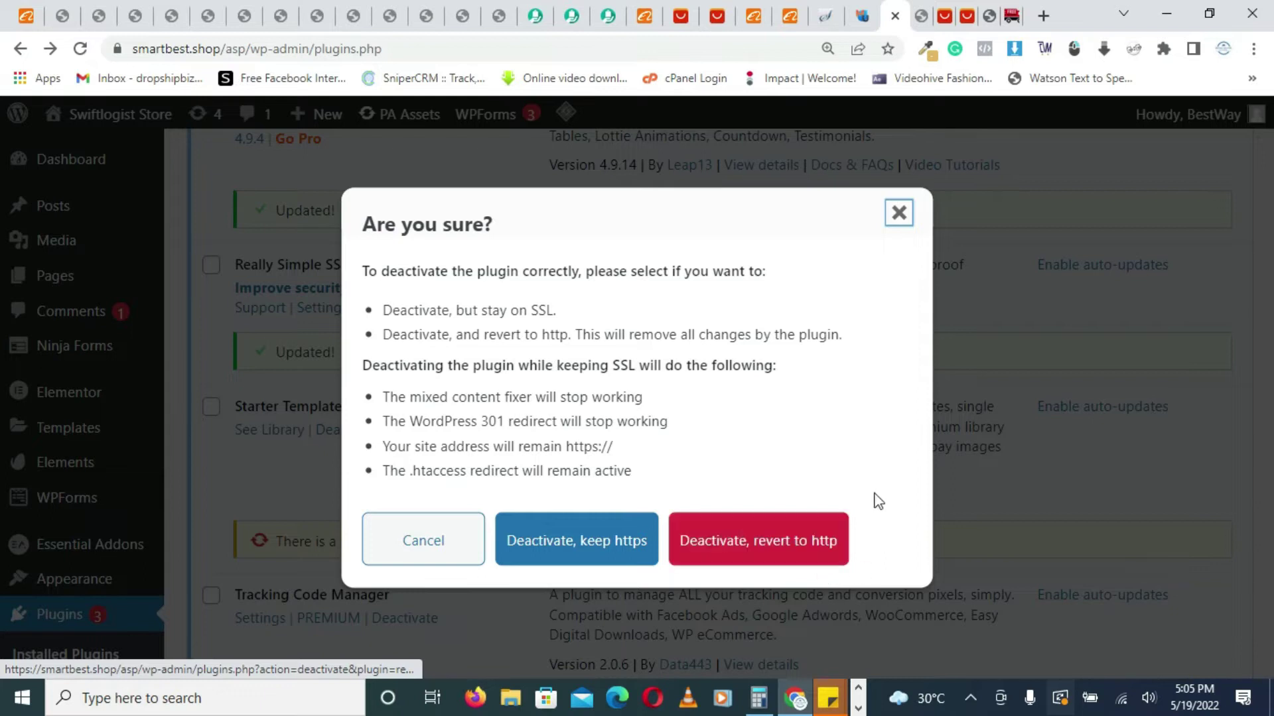
click(799, 547)
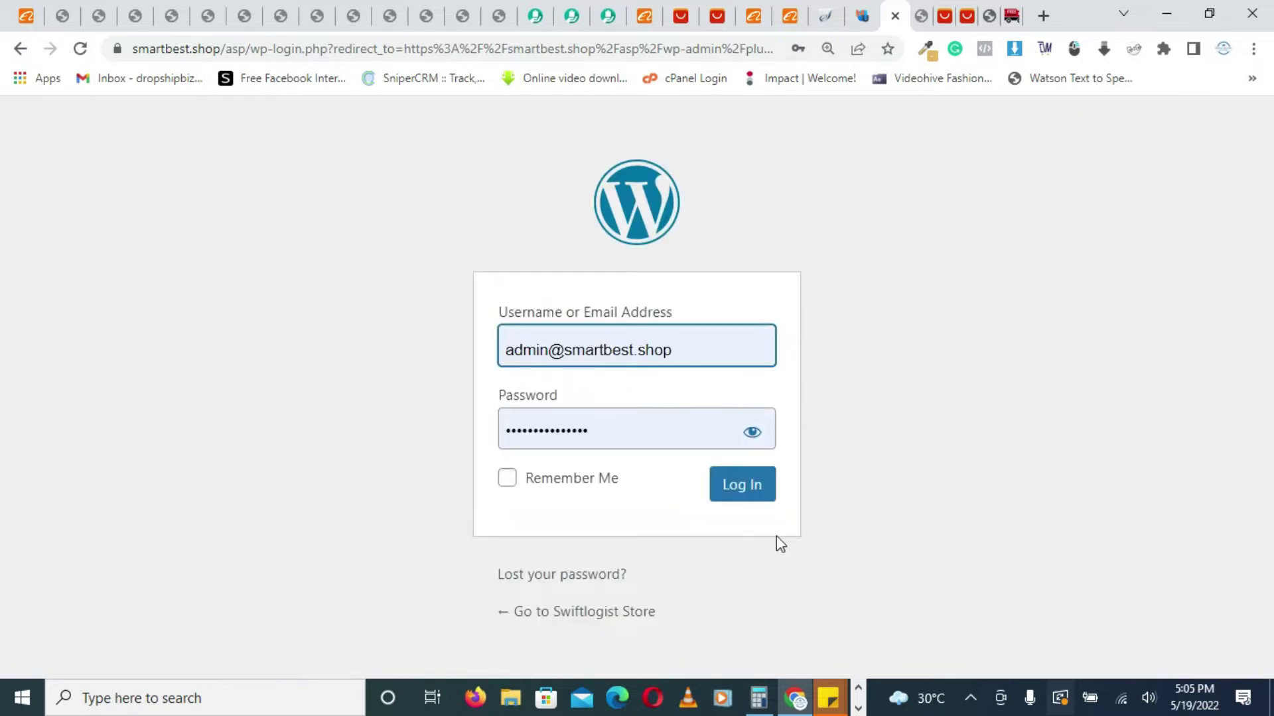
click(730, 486)
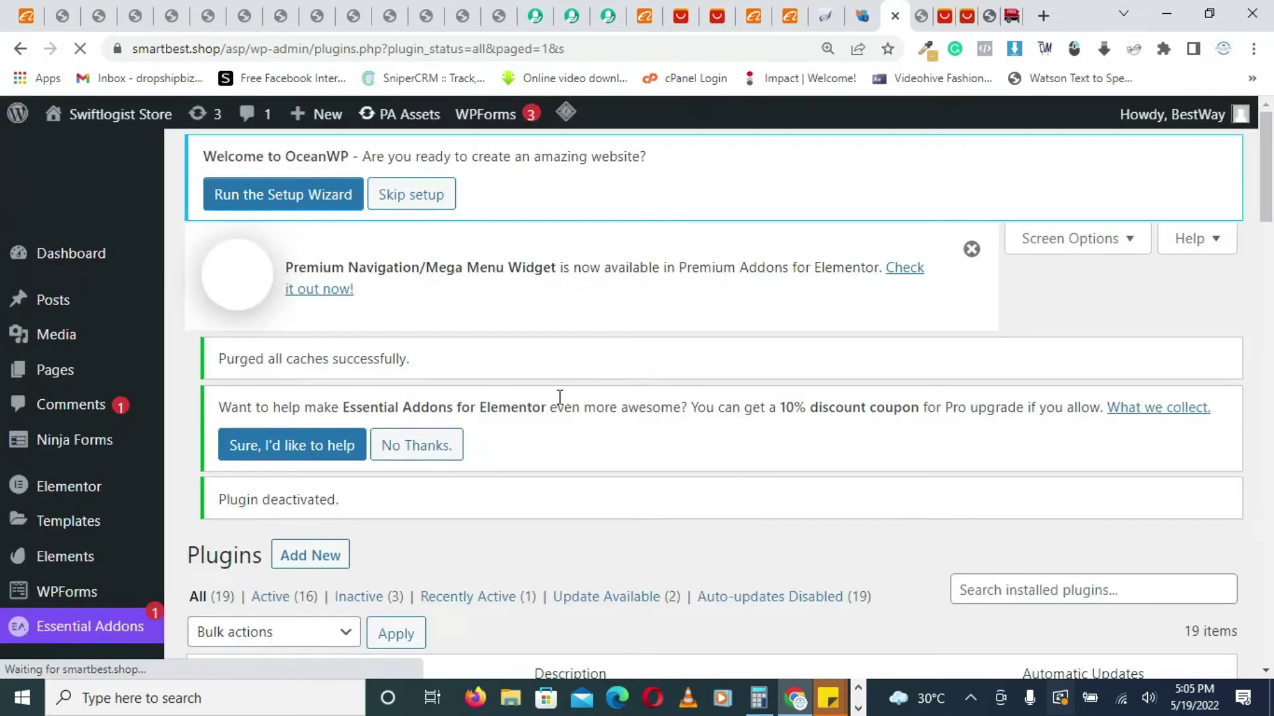
Reload the smartbest.shop plugins page and copy its full address.
click(83, 53)
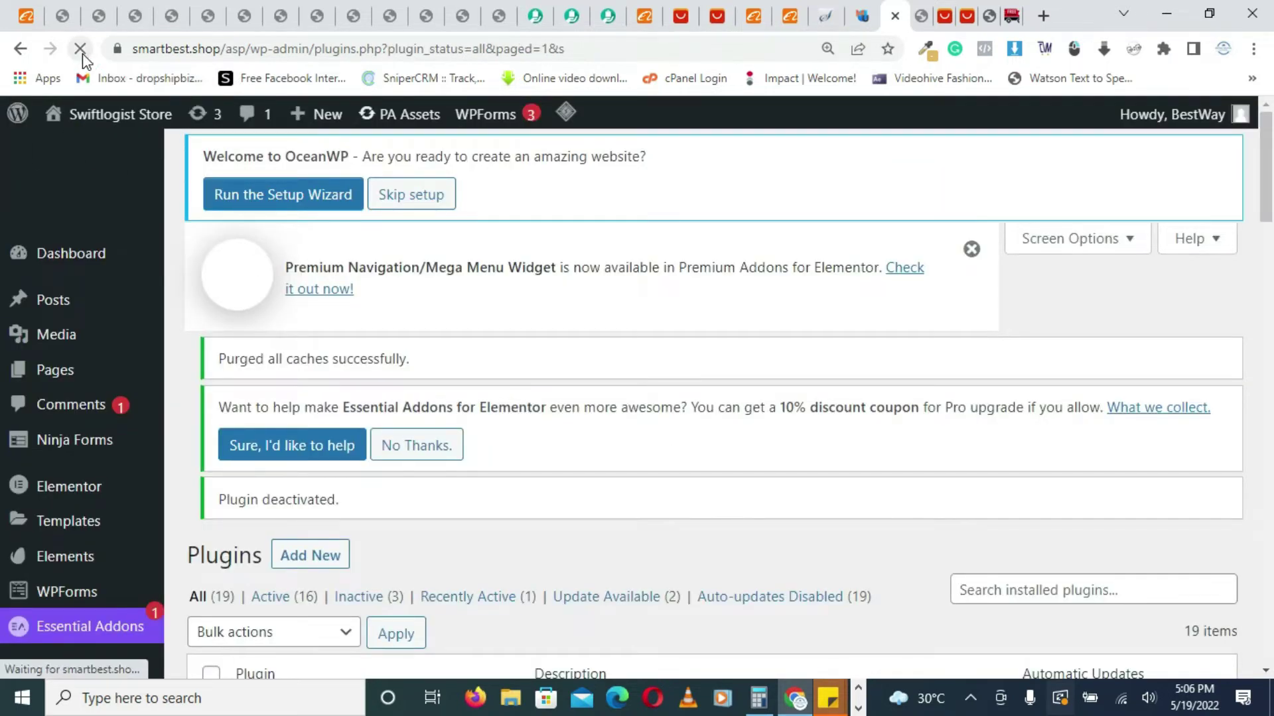
click(81, 50)
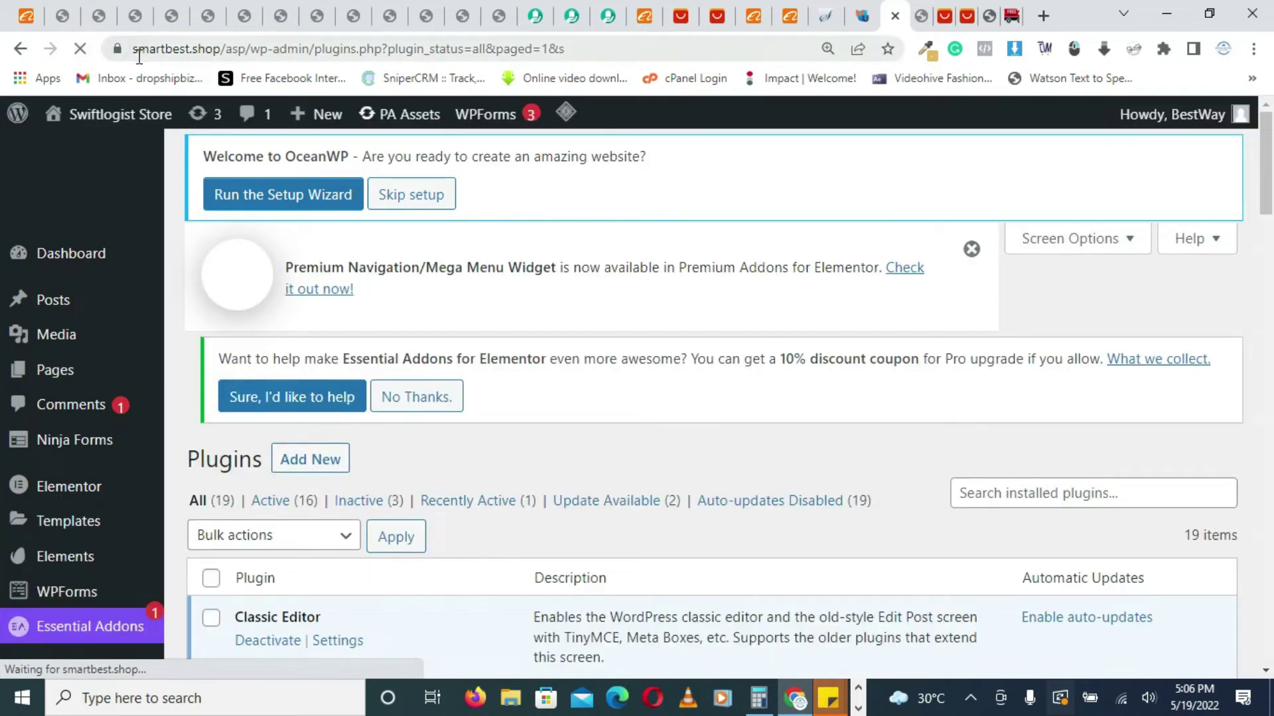
click(139, 59)
right_click(141, 46)
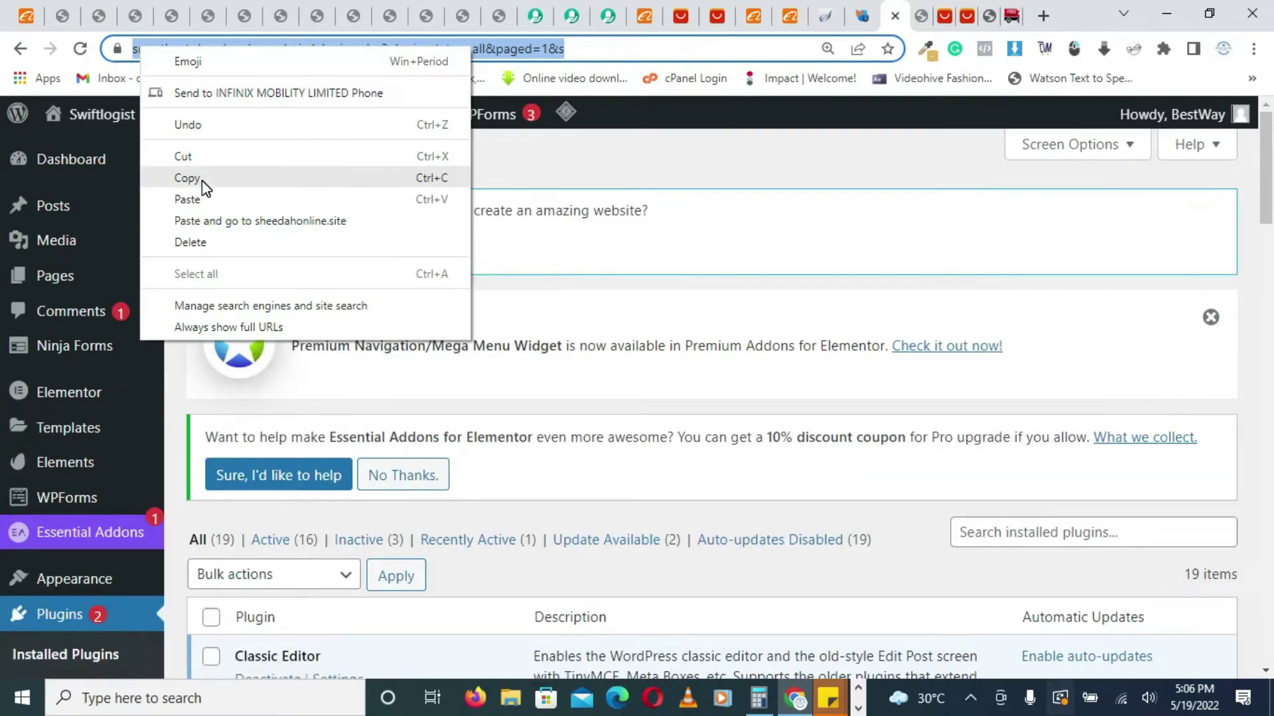
click(786, 172)
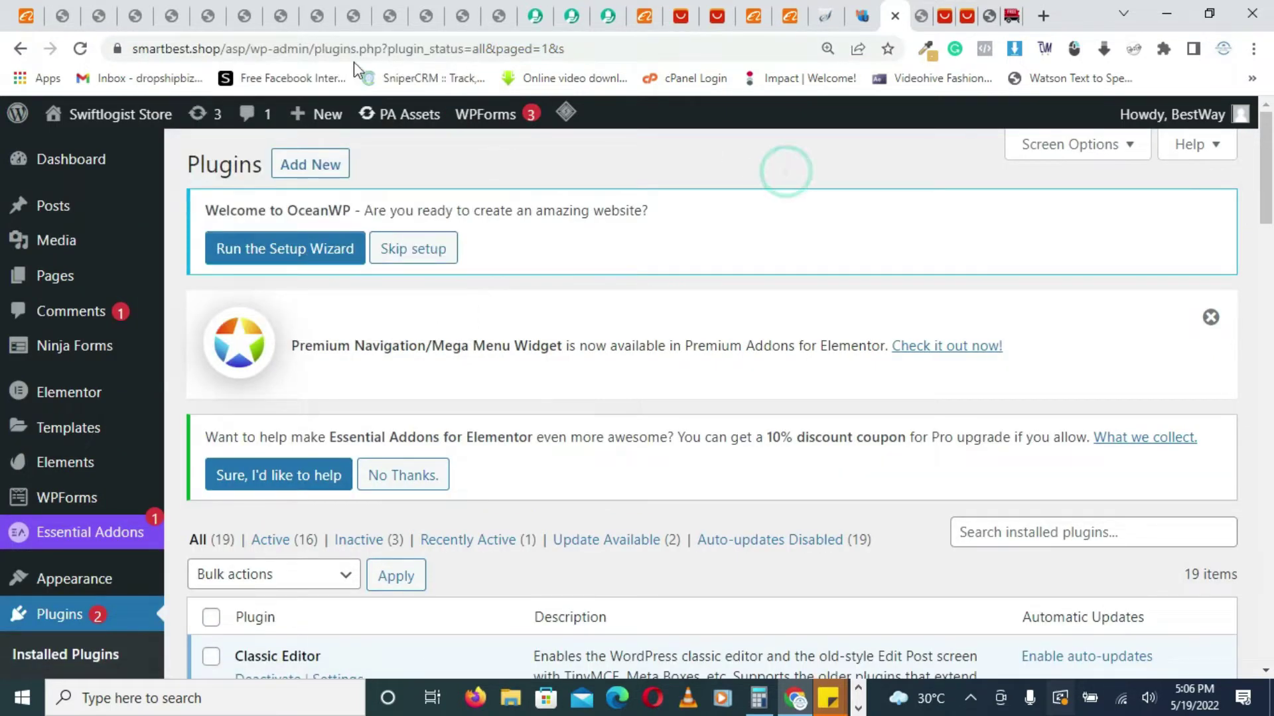
click(131, 48)
right_click(135, 51)
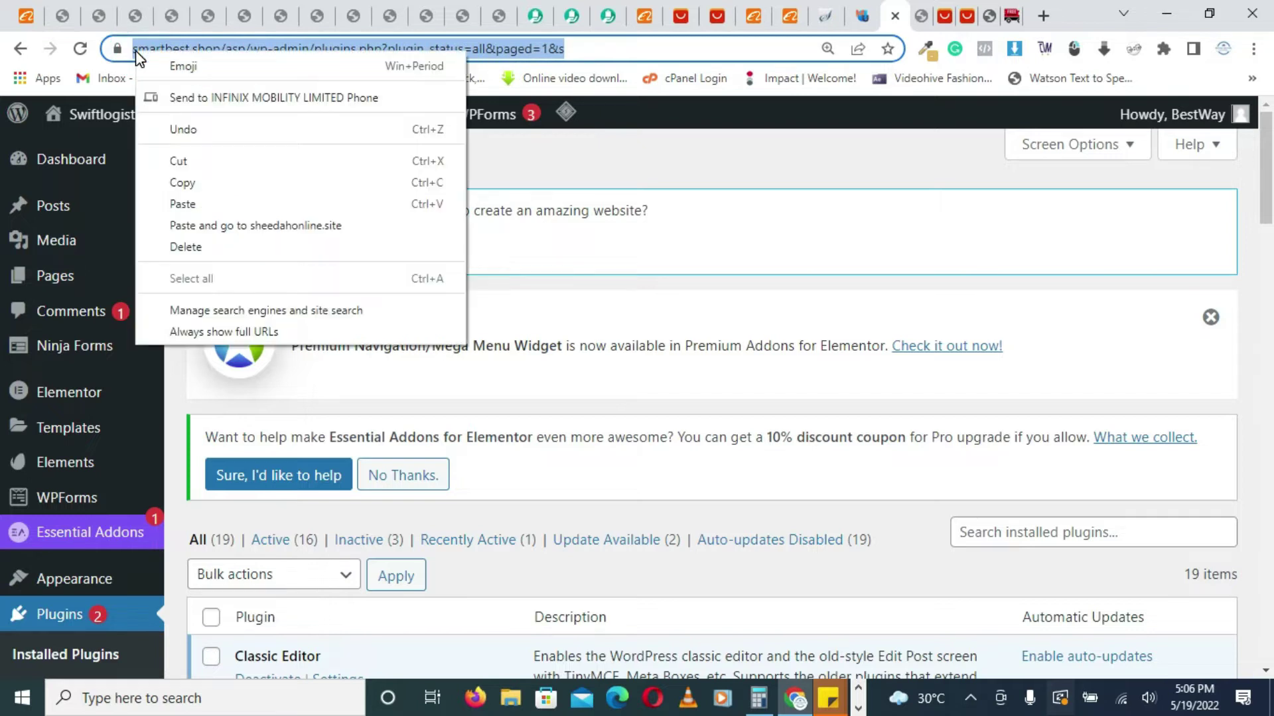
click(186, 183)
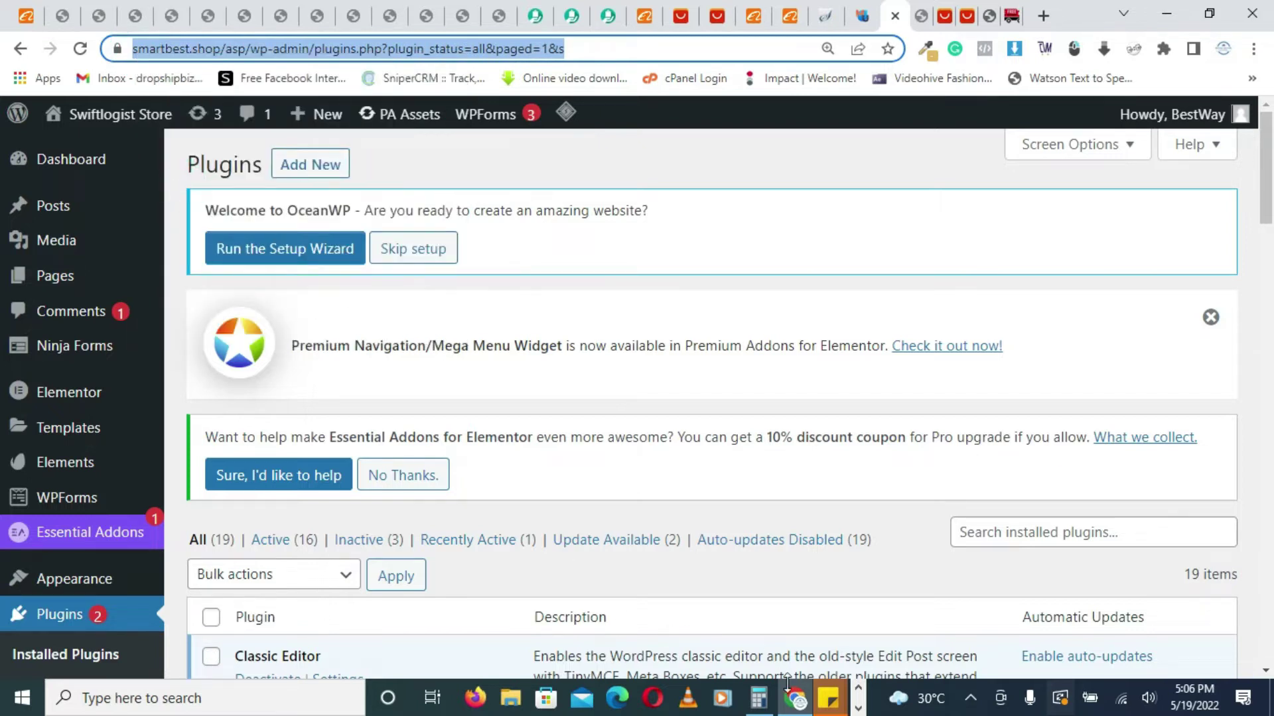
Paste the copied plugins page address into the sticky note, a few lines below the sheedahonline.site address.
mouse_move(828, 698)
click(732, 571)
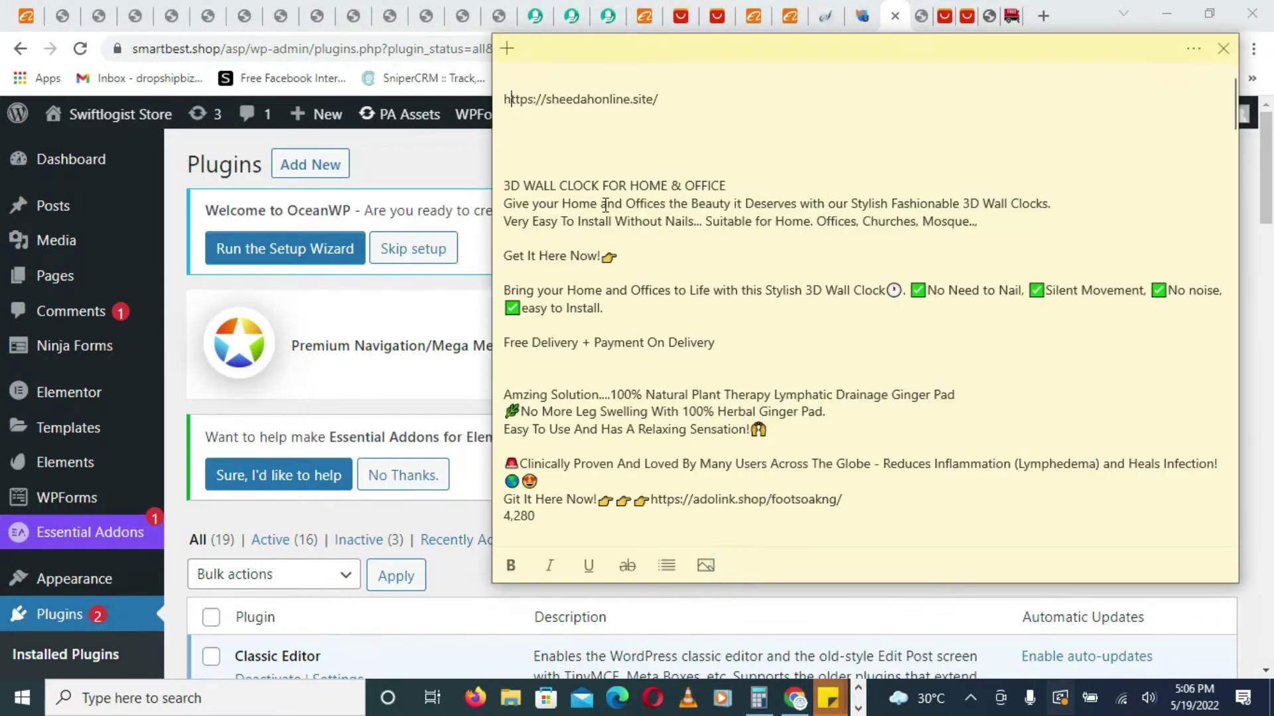
click(715, 105)
key(Return)
key(Return)
key(Return)
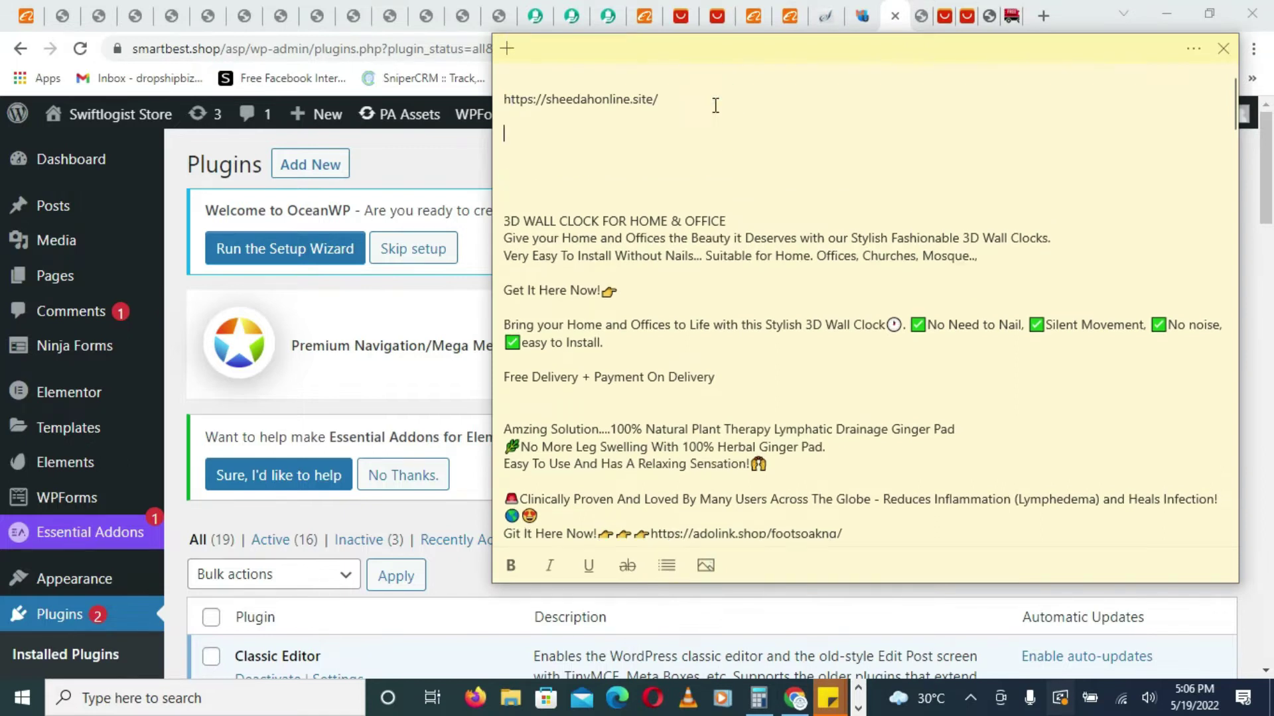
key(ctrl+v)
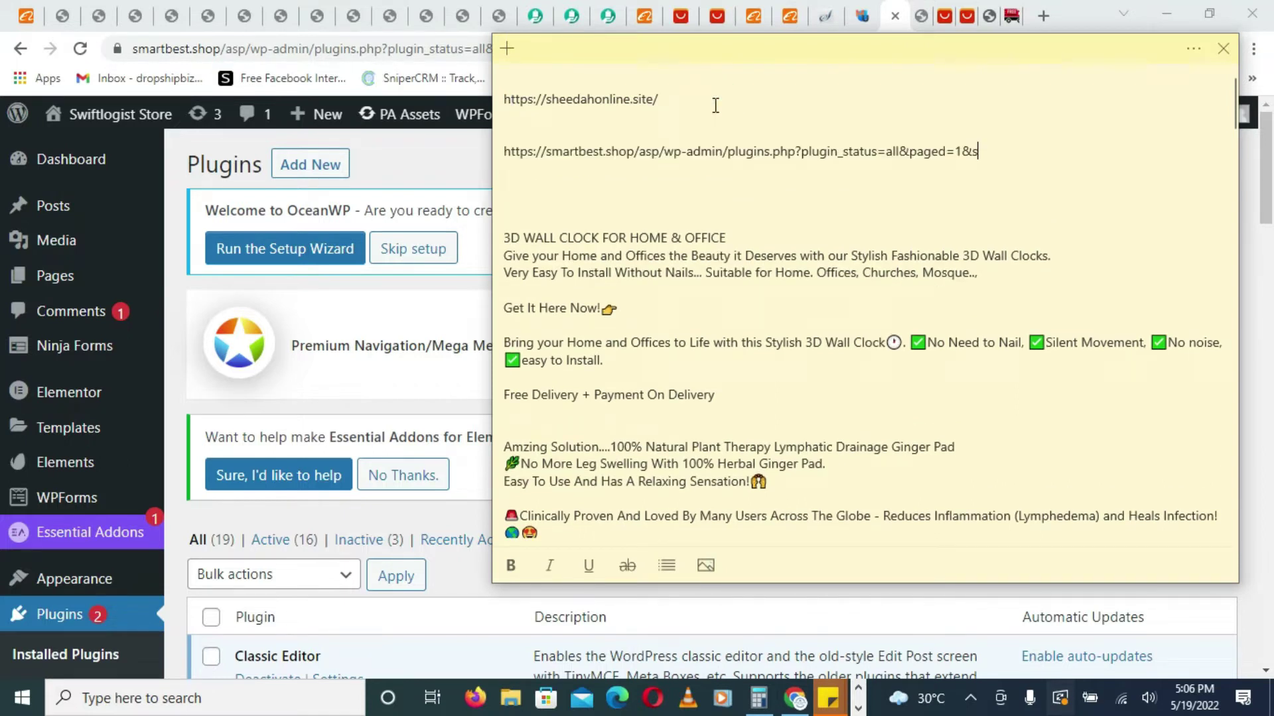
Delete the pasted smartbest.shop address and the blank lines above it from the sticky note.
triple_click(711, 152)
key(BackSpace)
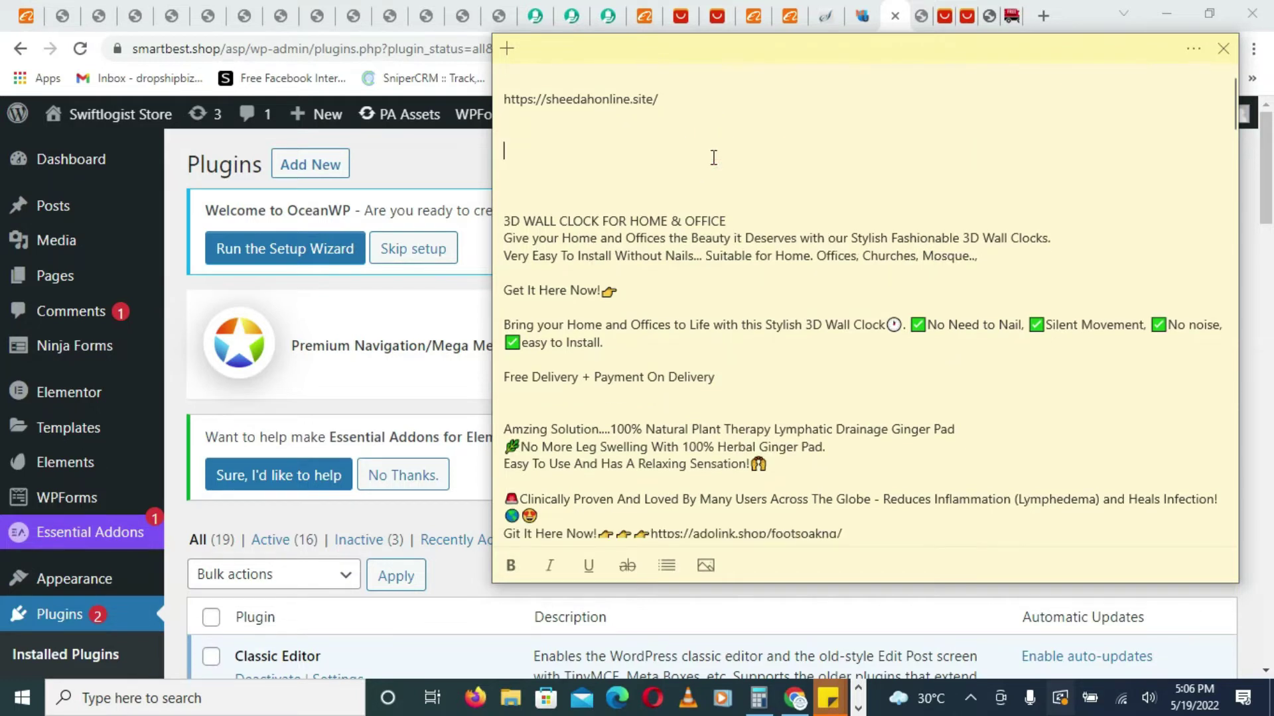
key(BackSpace)
key(BackSpace)
key(BackSpace)
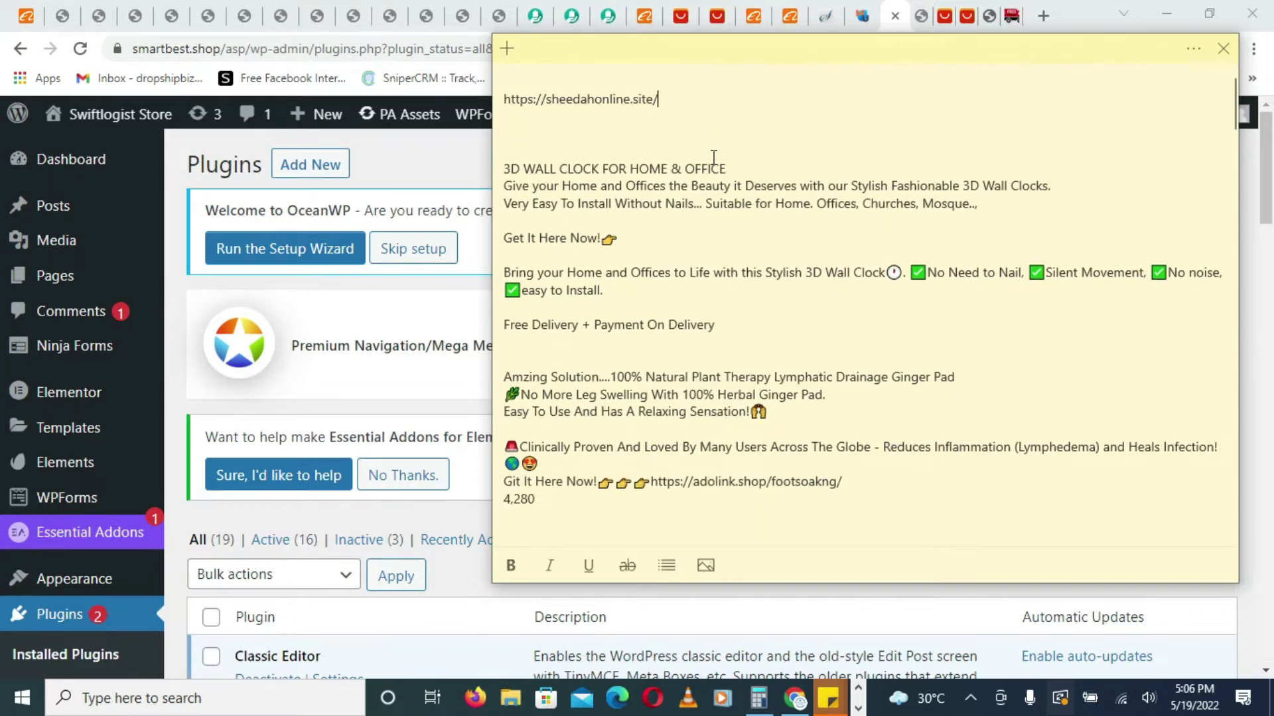
Reload the smartbest.shop plugins page and open the page for adding a new plugin.
click(80, 49)
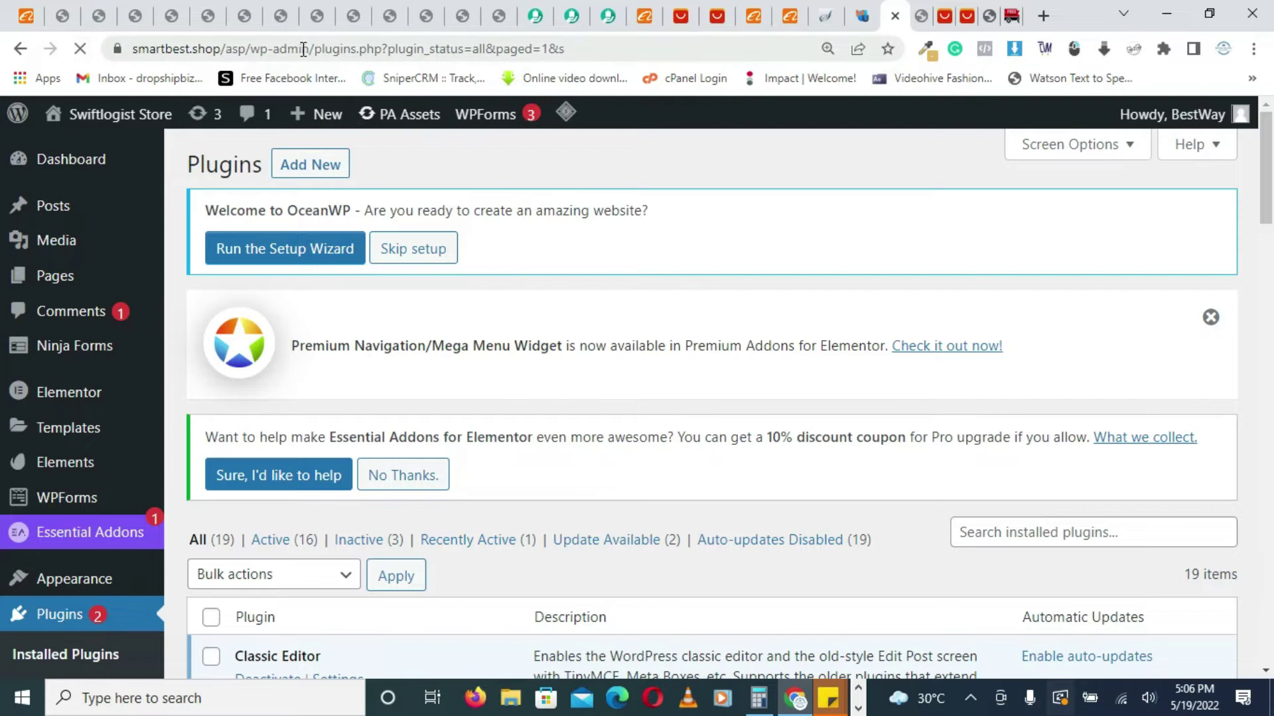
mouse_move(157, 327)
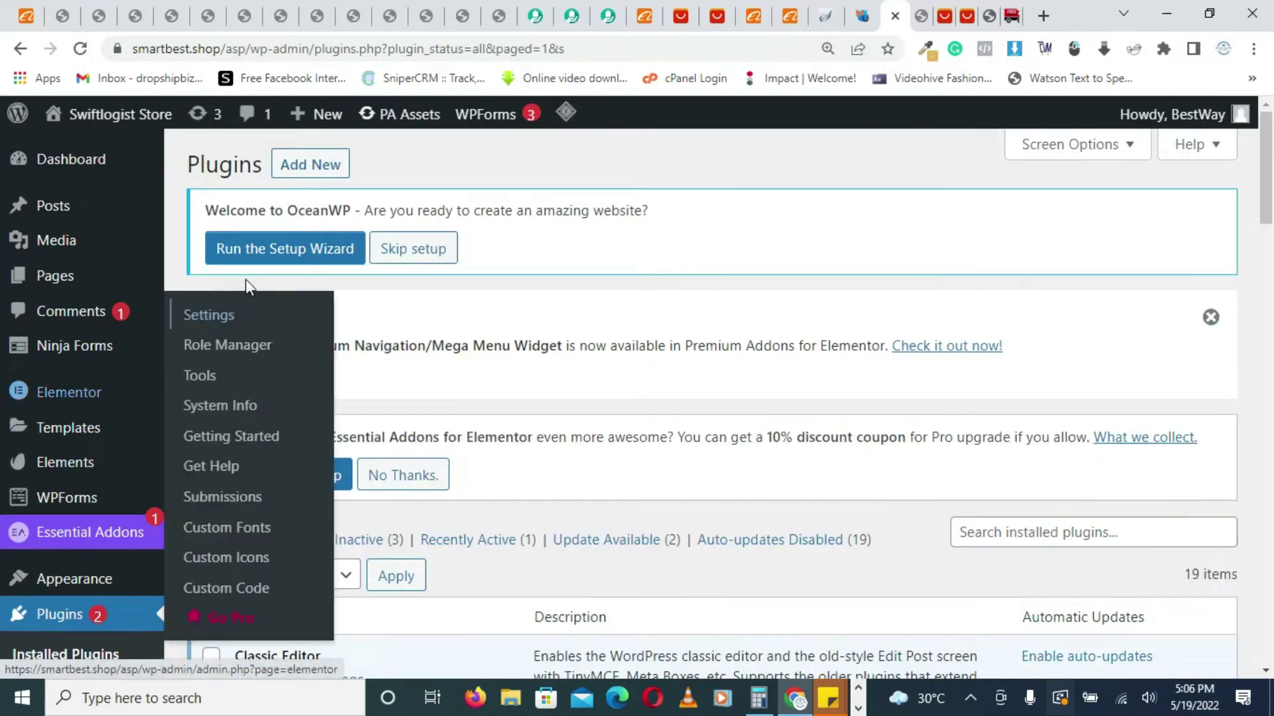
mouse_move(85, 393)
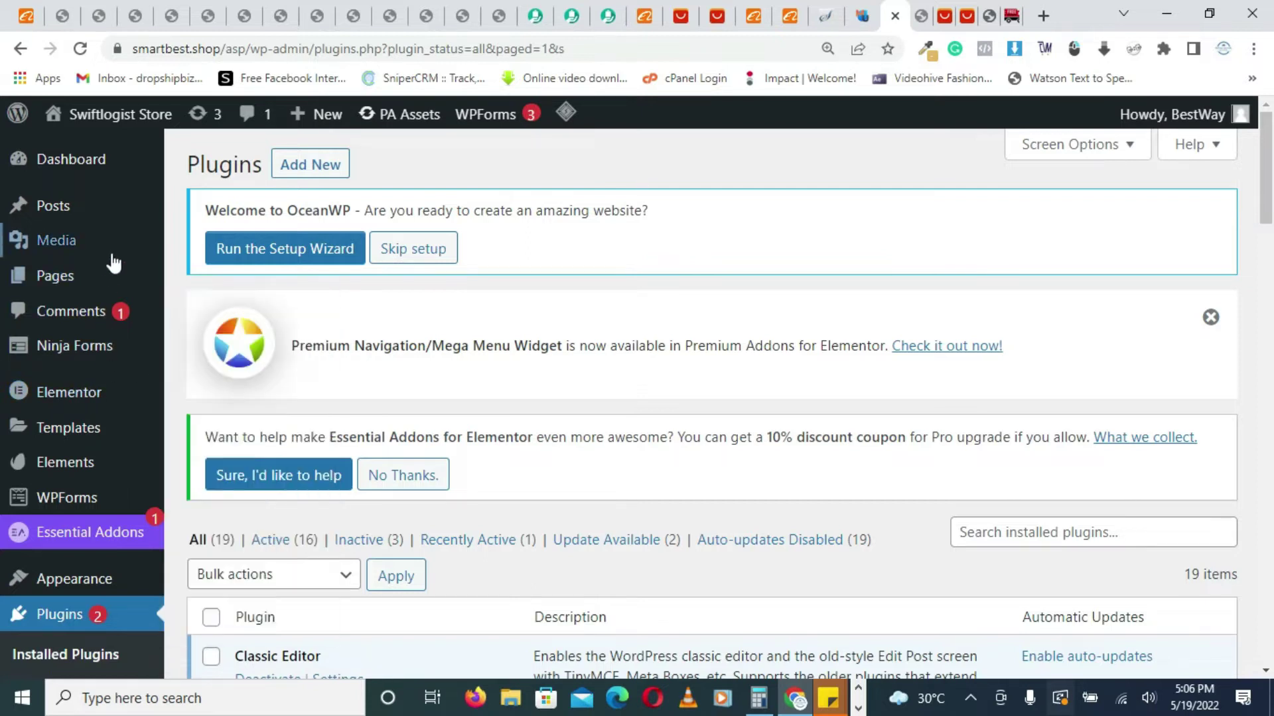
scroll(82, 266, down, 5)
scroll(82, 311, down, 2)
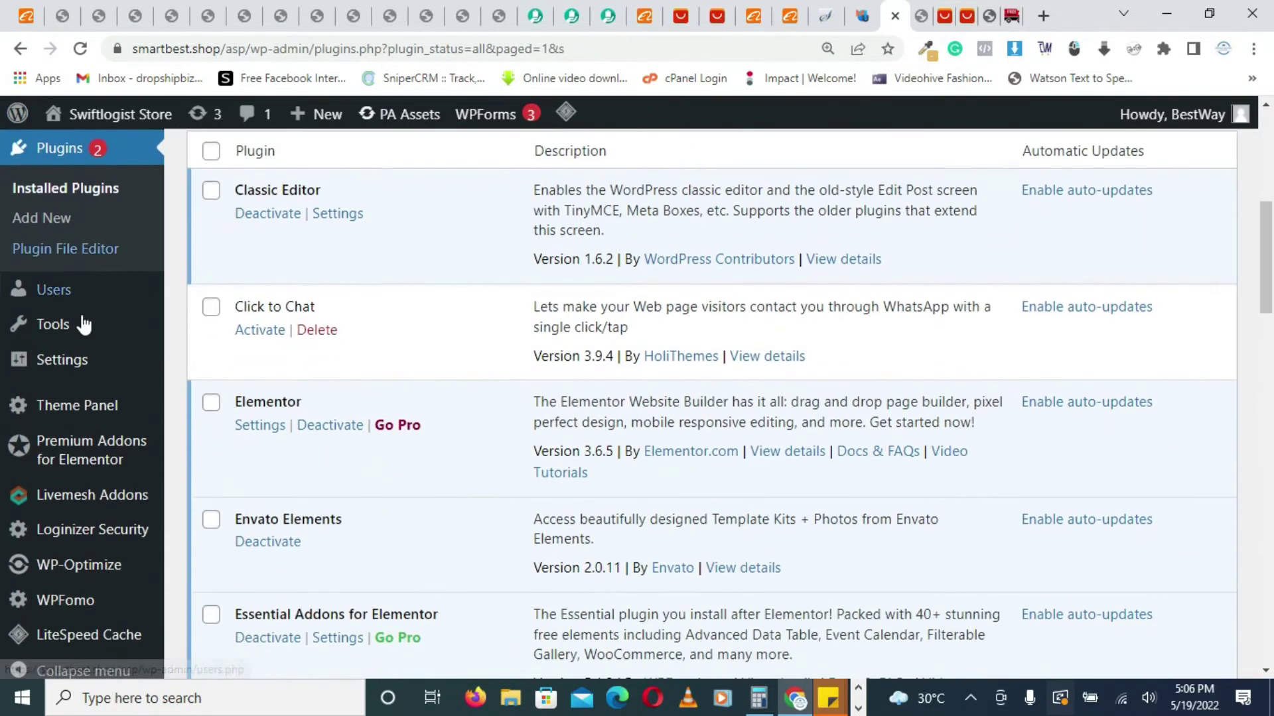
scroll(87, 305, down, 2)
scroll(87, 305, up, 3)
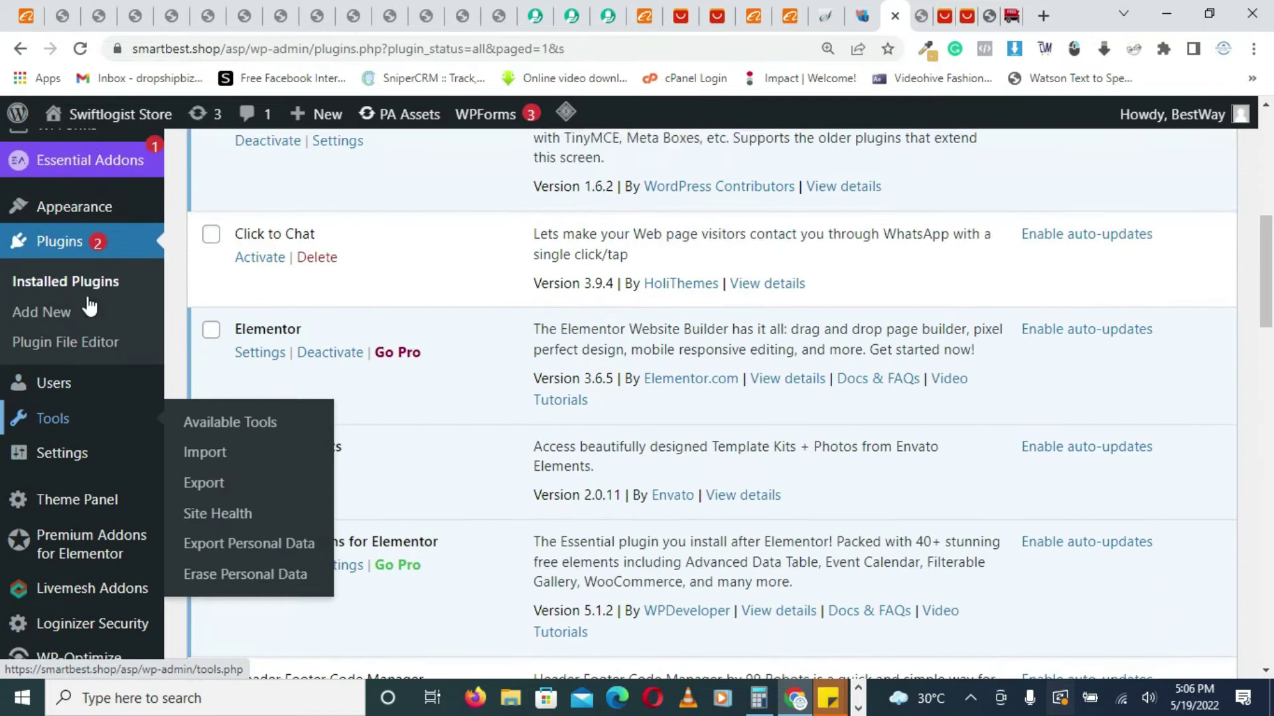
scroll(92, 307, up, 2)
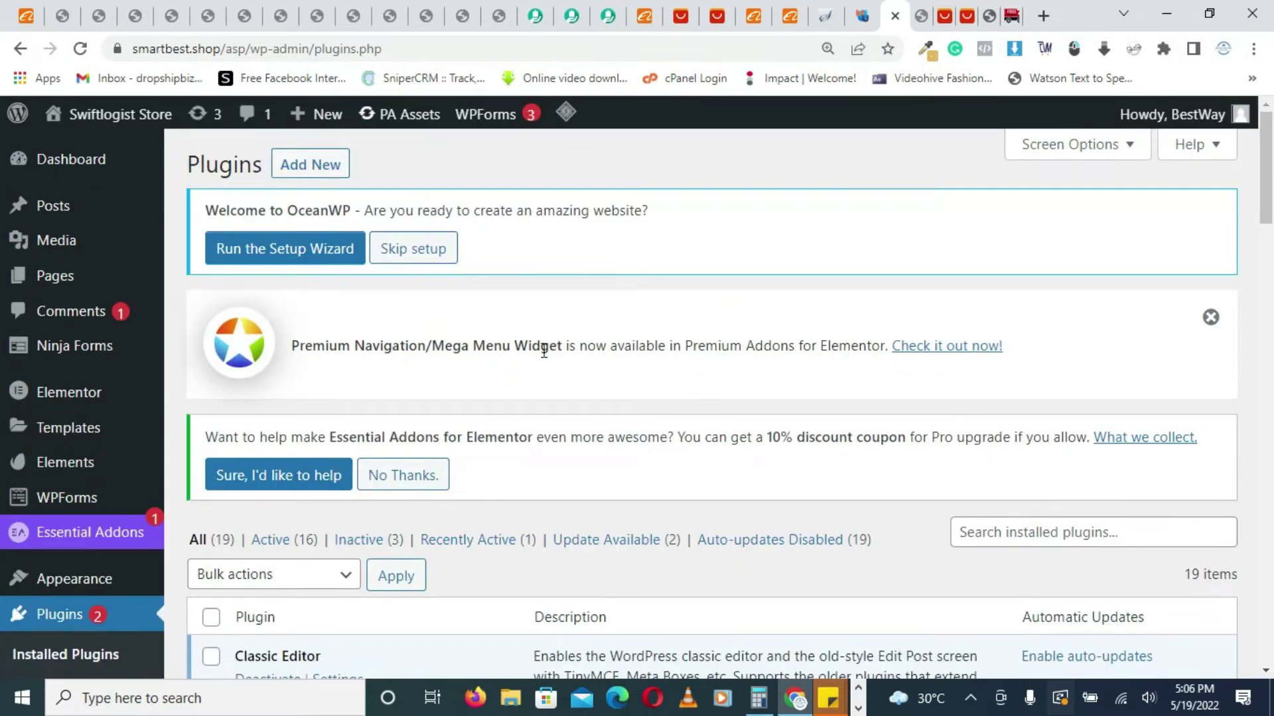
click(313, 160)
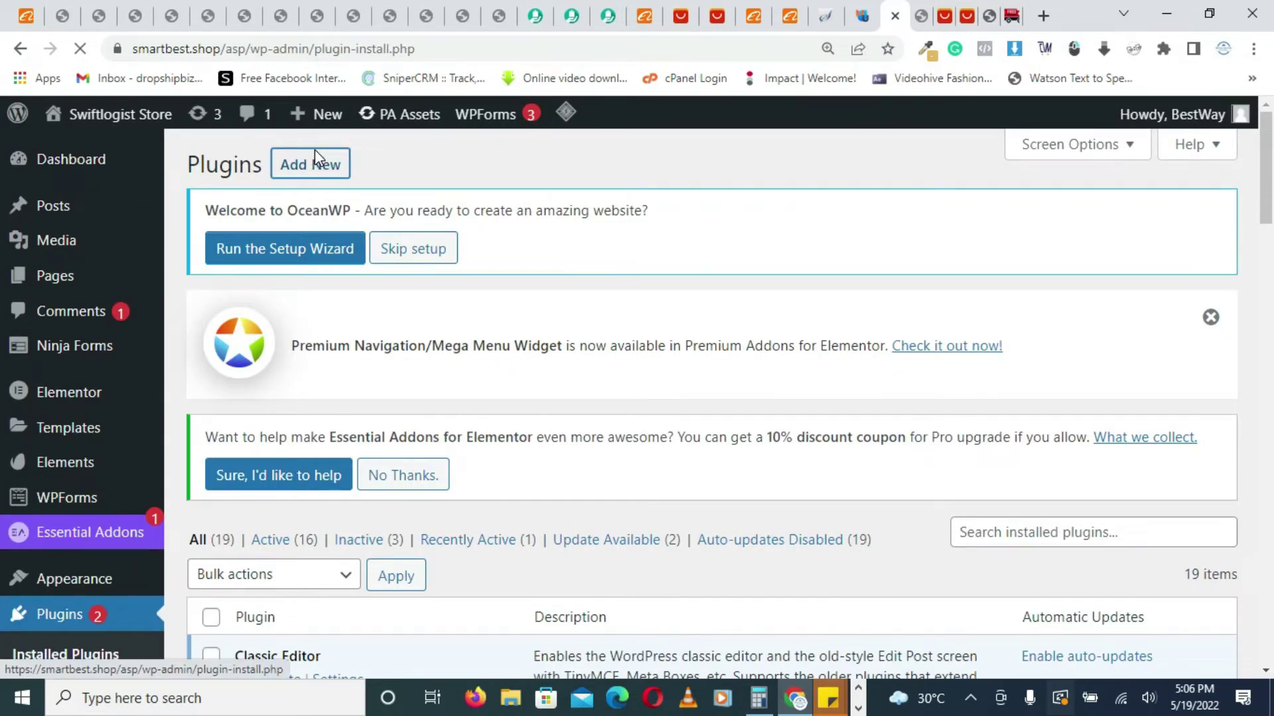
Search the plugin directory for "sll" and look through the listed plugins.
scroll(885, 231, down, 3)
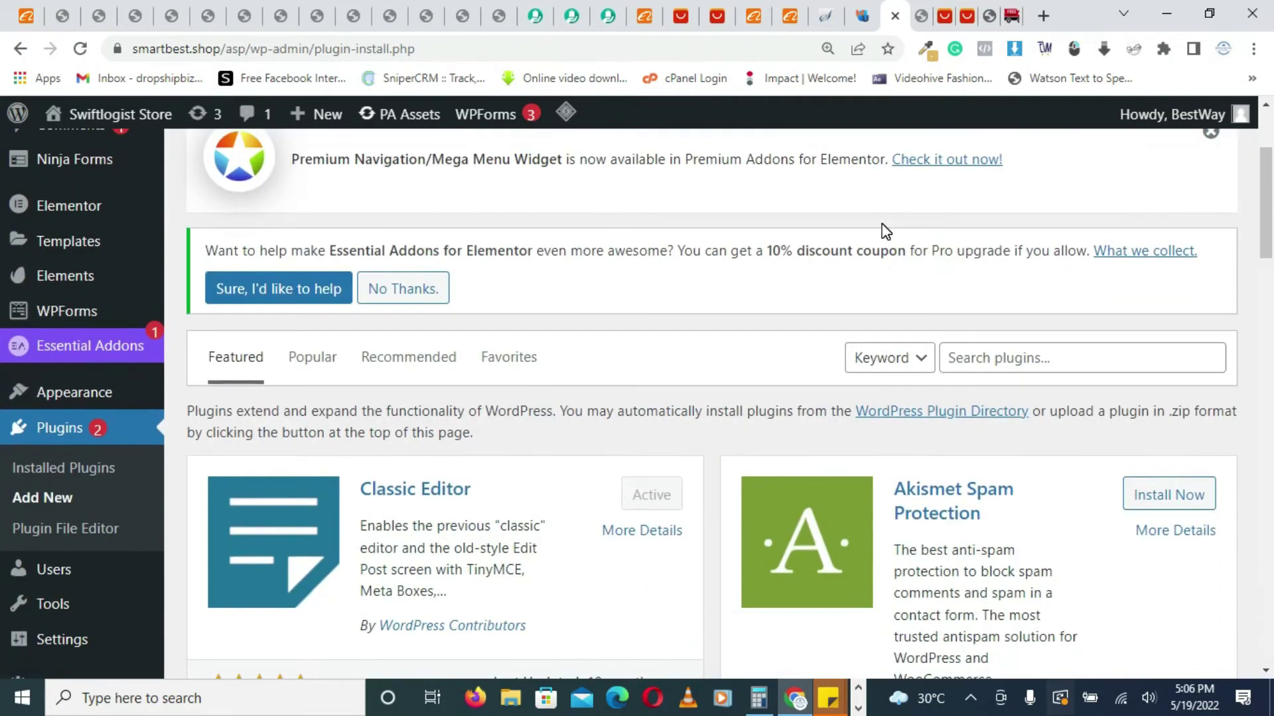
scroll(886, 232, down, 1)
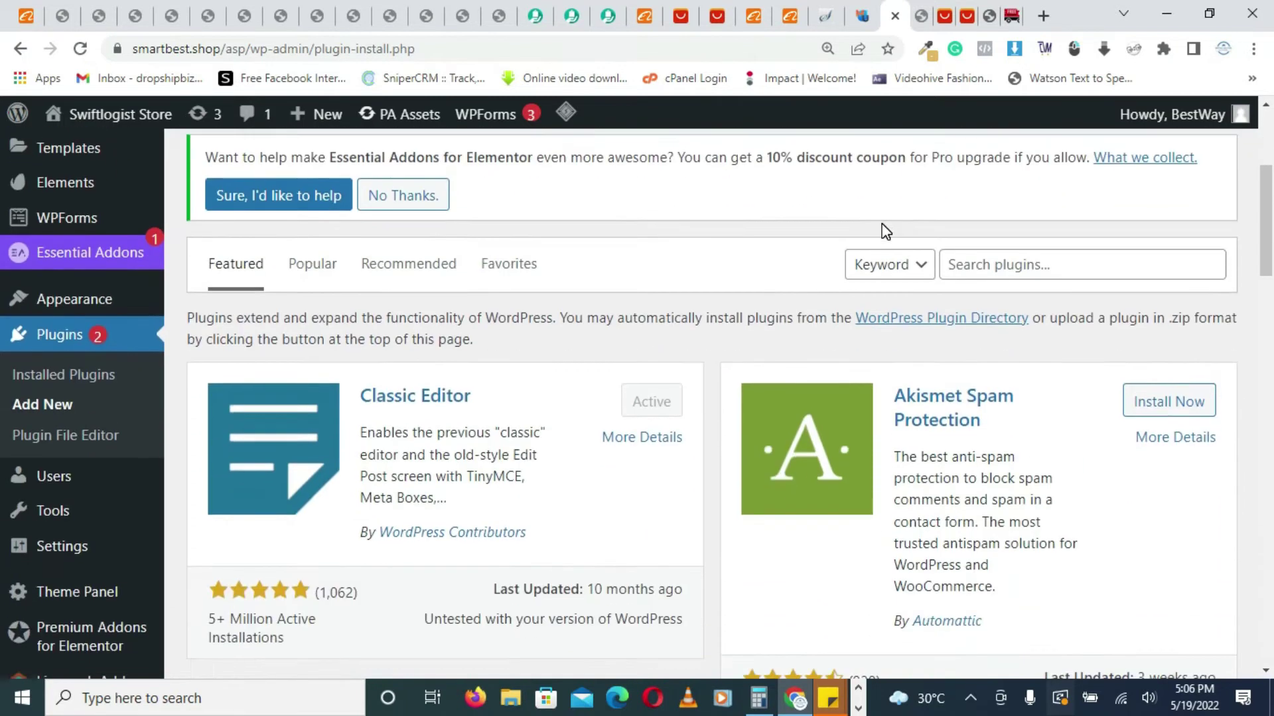
click(984, 276)
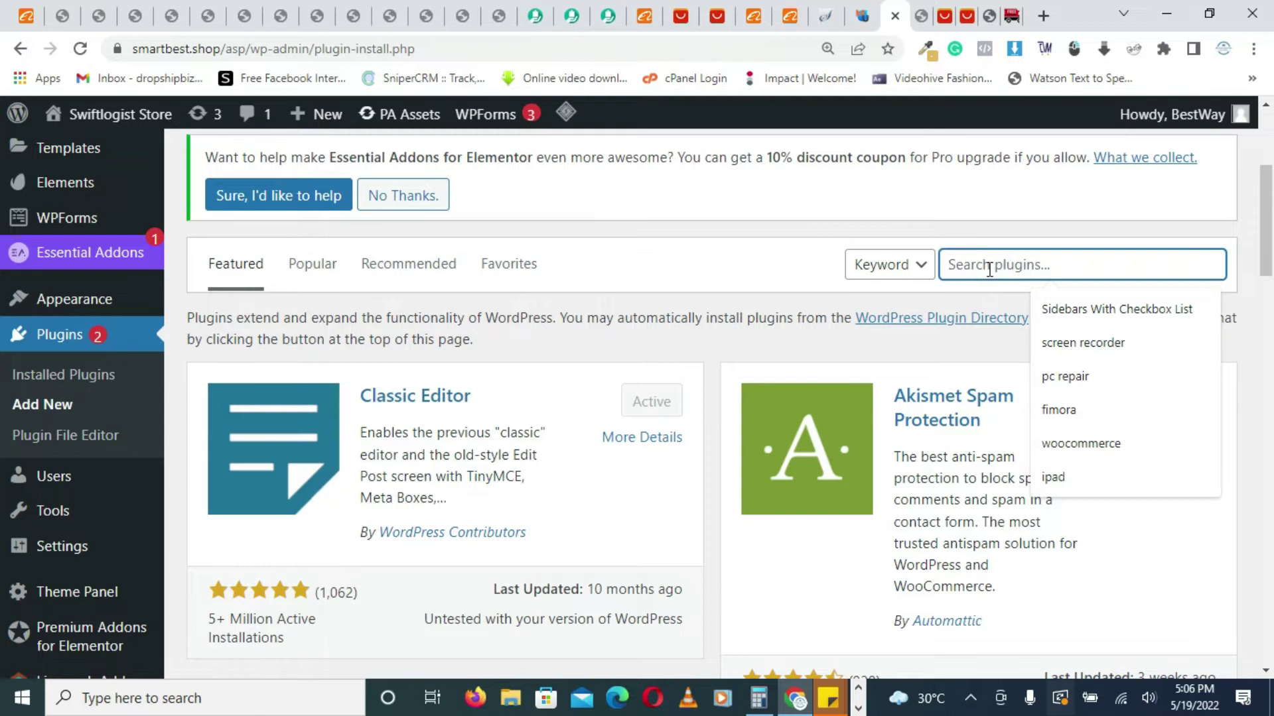
text(s)
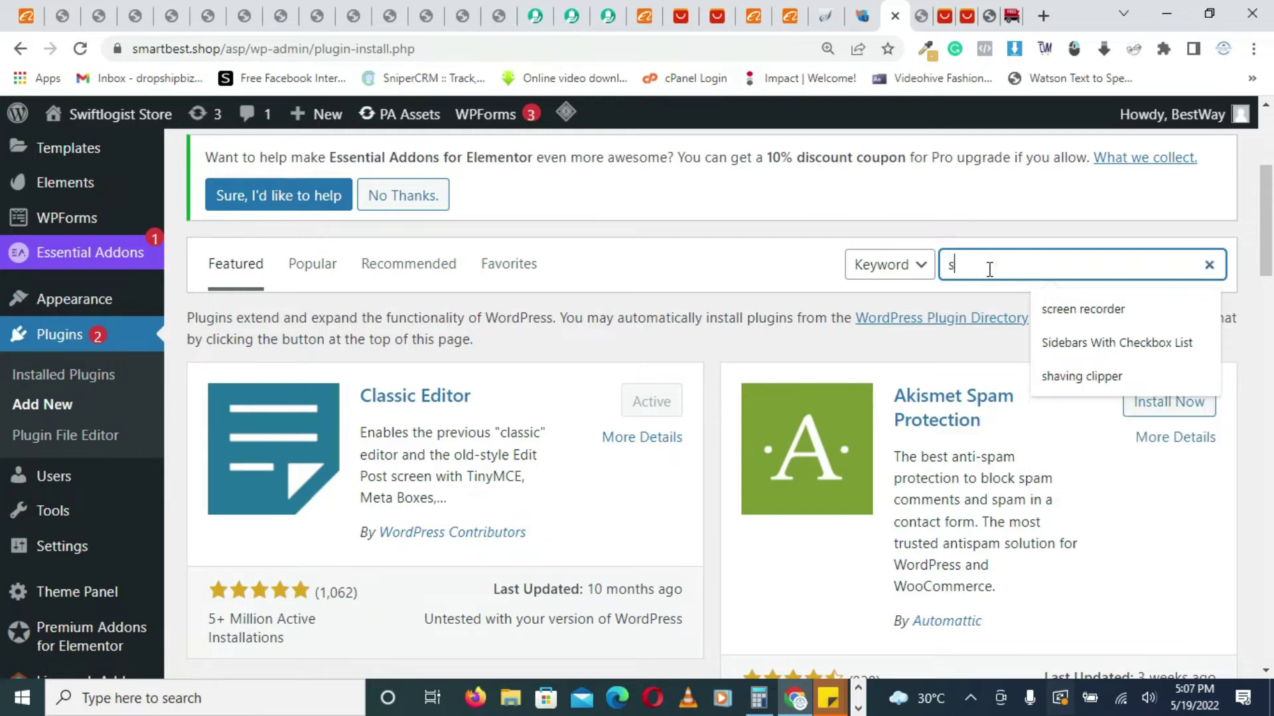
text(ll)
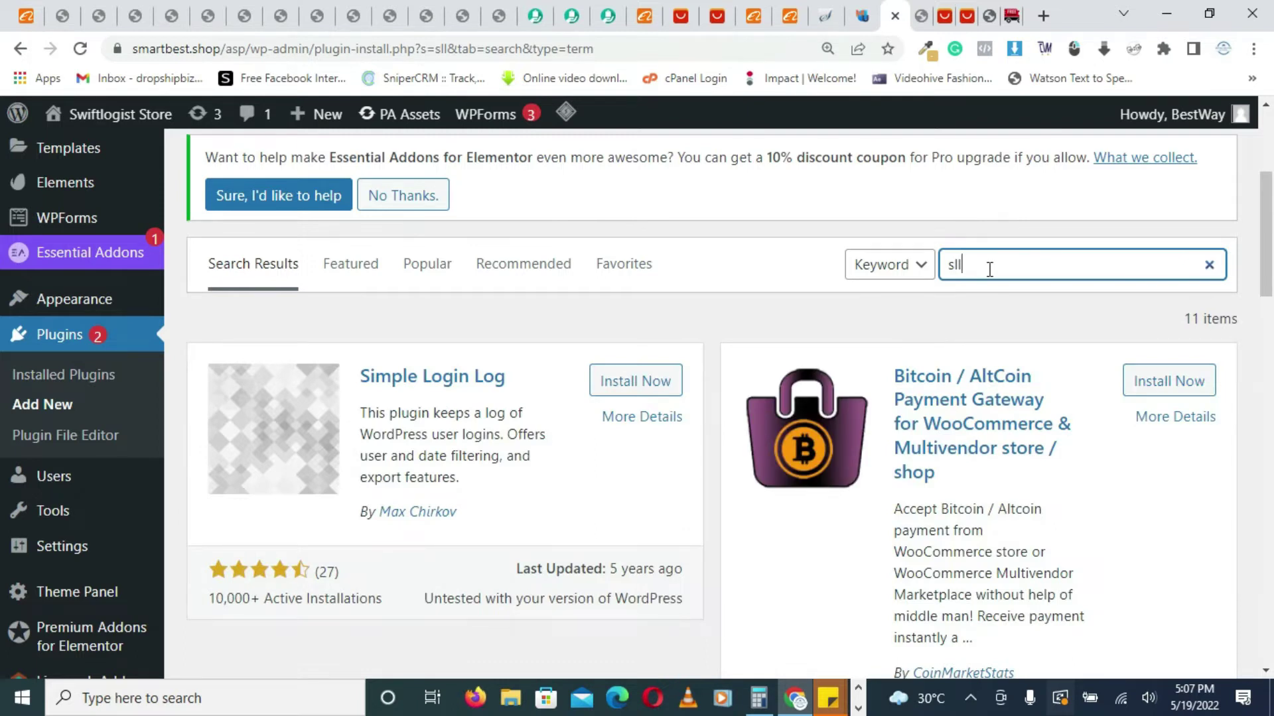
scroll(983, 356, down, 8)
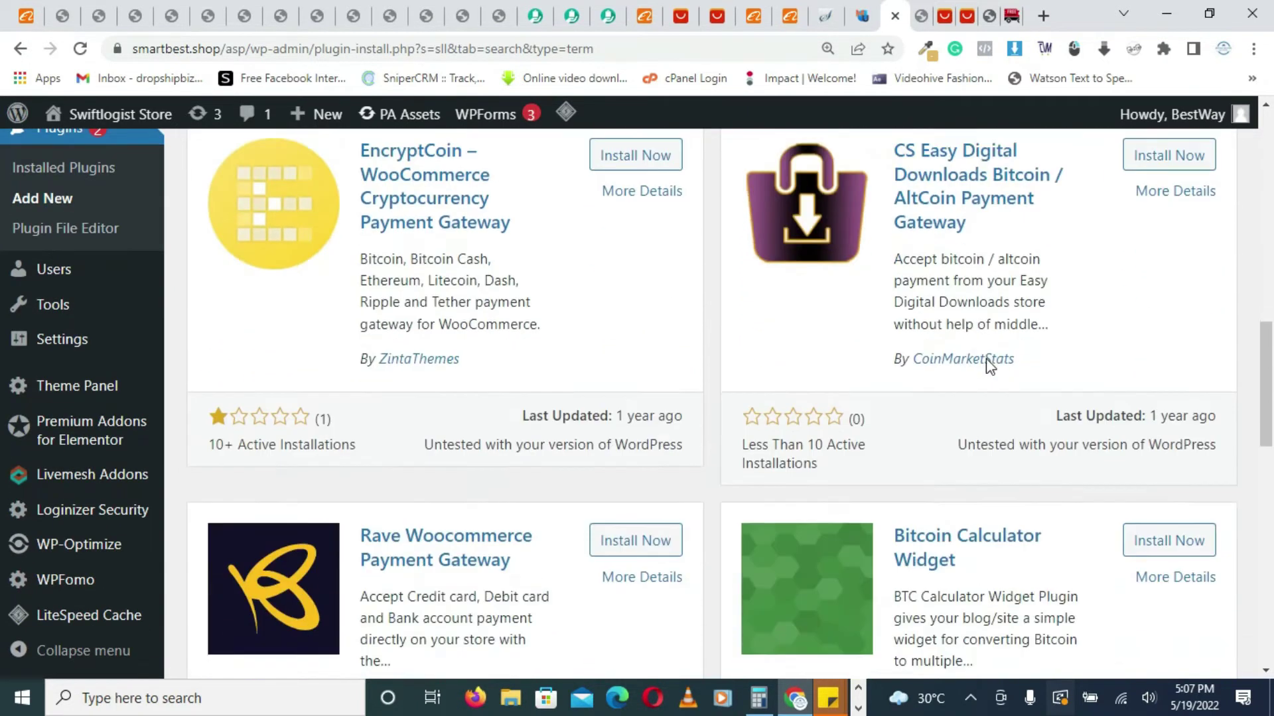
scroll(988, 364, down, 8)
scroll(988, 364, up, 4)
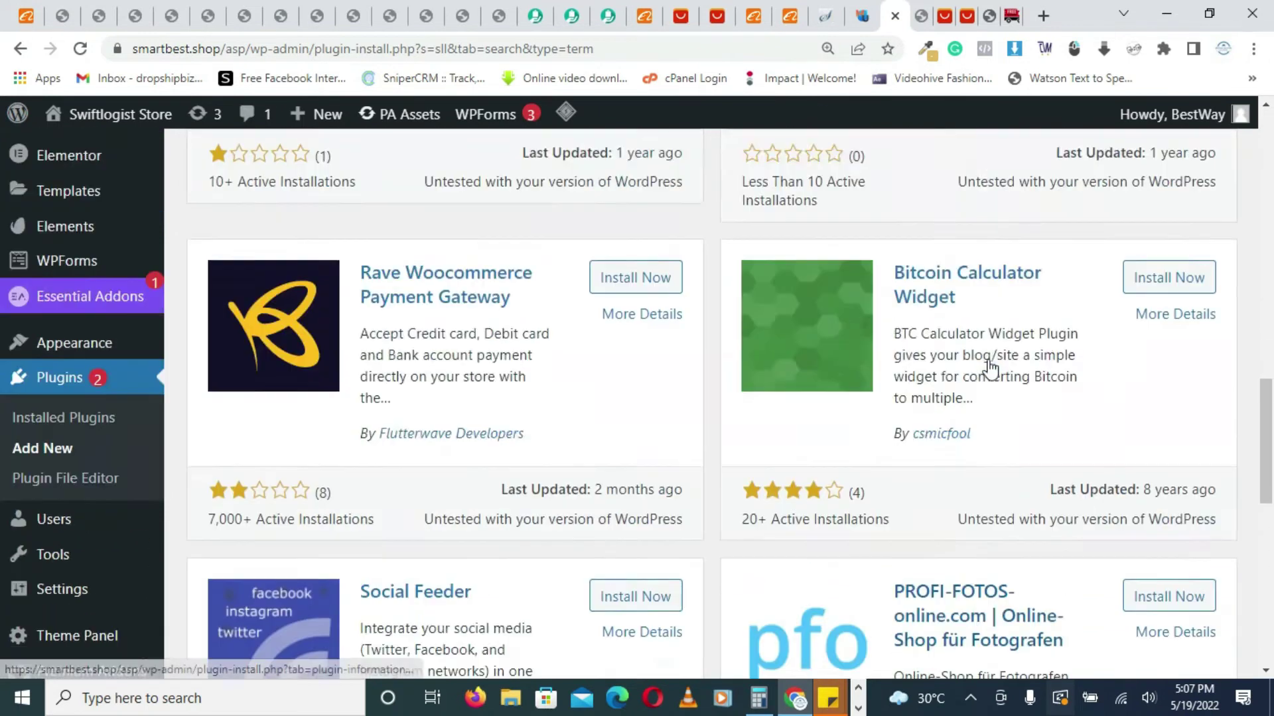
scroll(988, 364, up, 10)
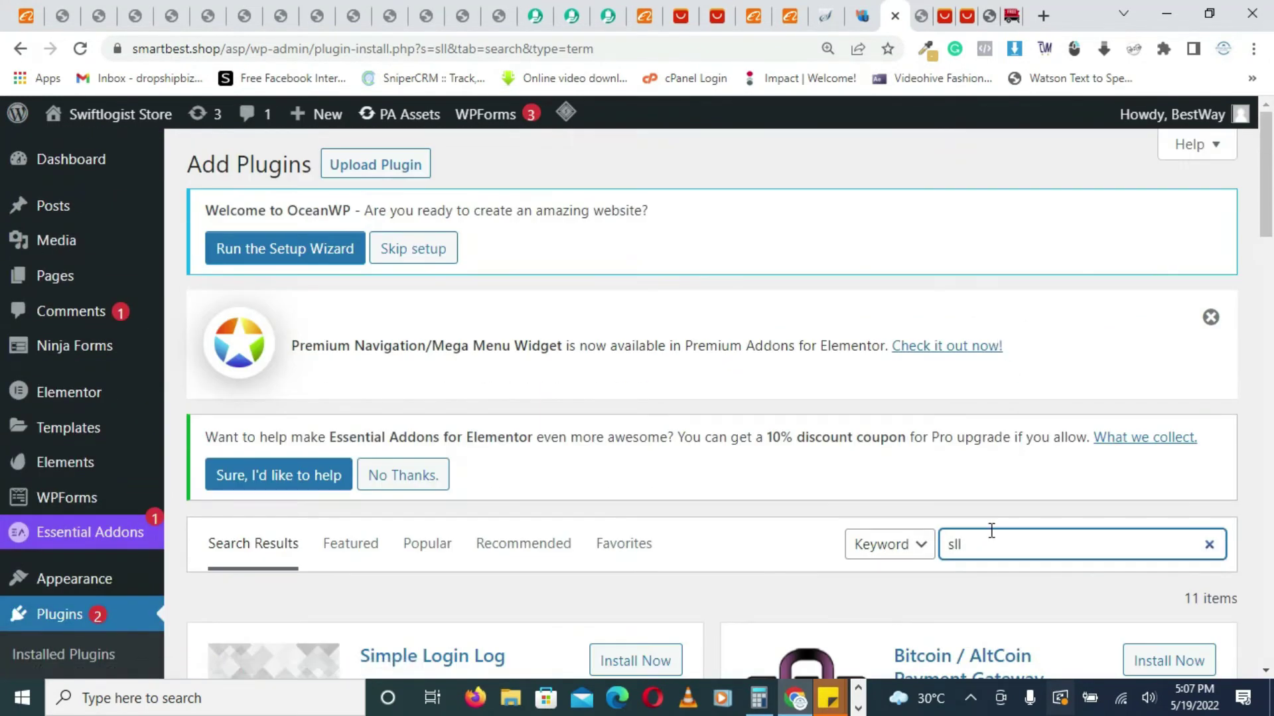
Search the plugin directory for "SSL" and activate the Really Simple SSL plugin.
scroll(991, 530, down, 3)
double_click(973, 356)
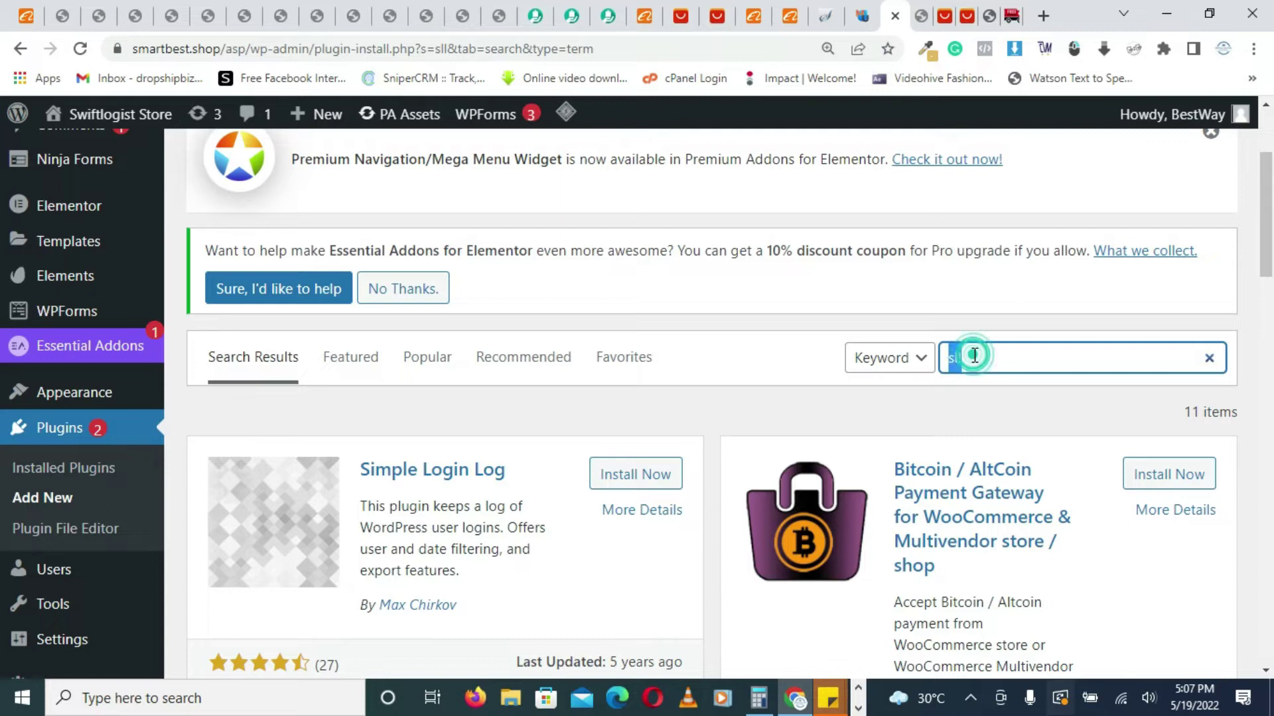
text(SSL)
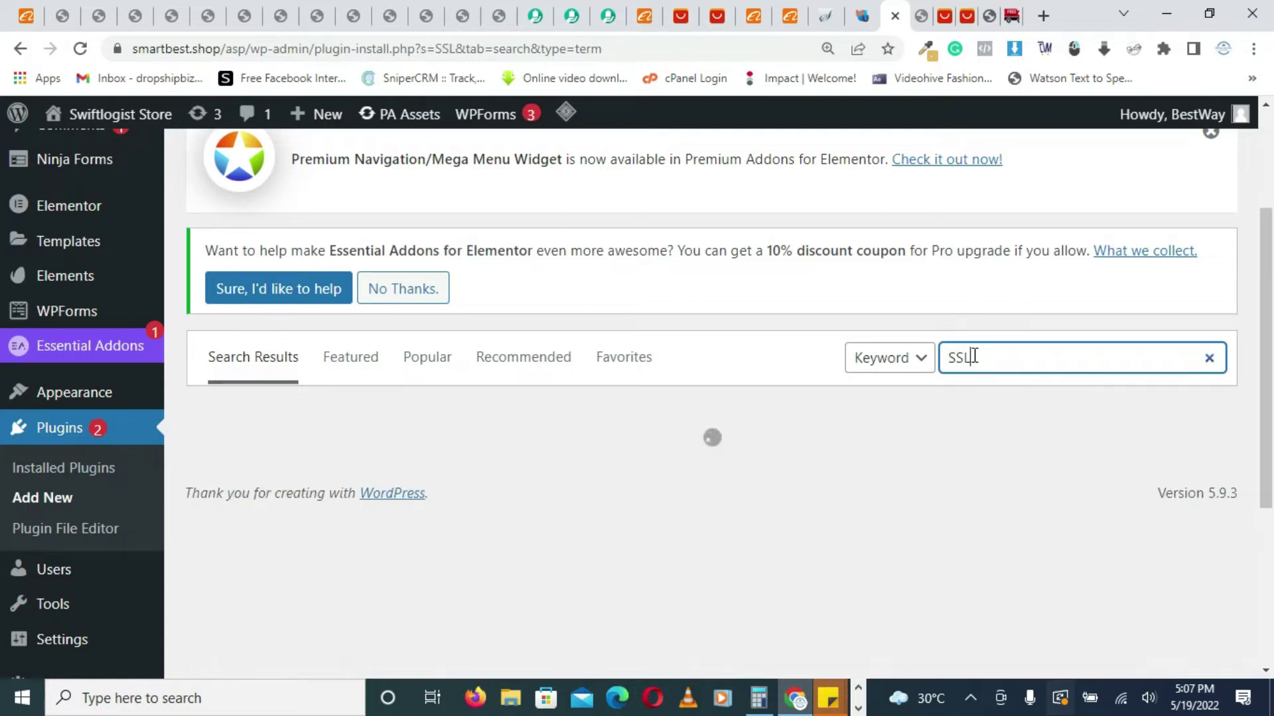
scroll(1139, 293, down, 1)
scroll(1139, 293, down, 1)
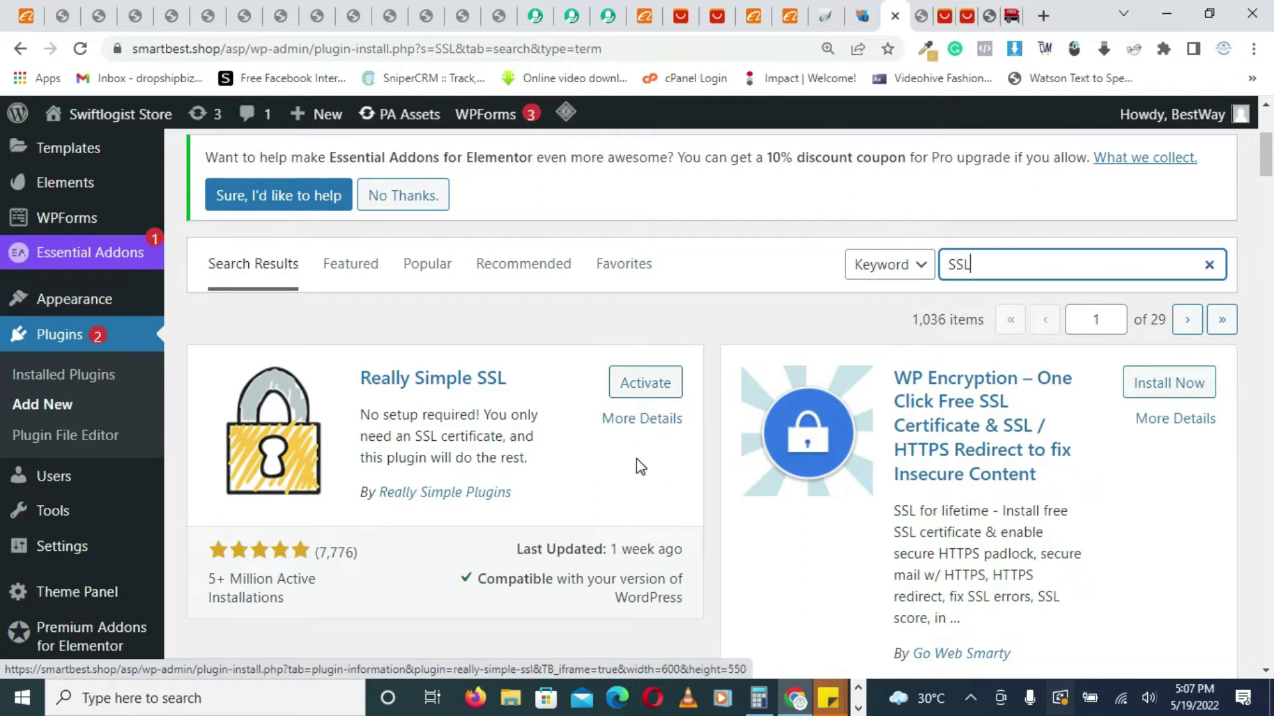
click(641, 394)
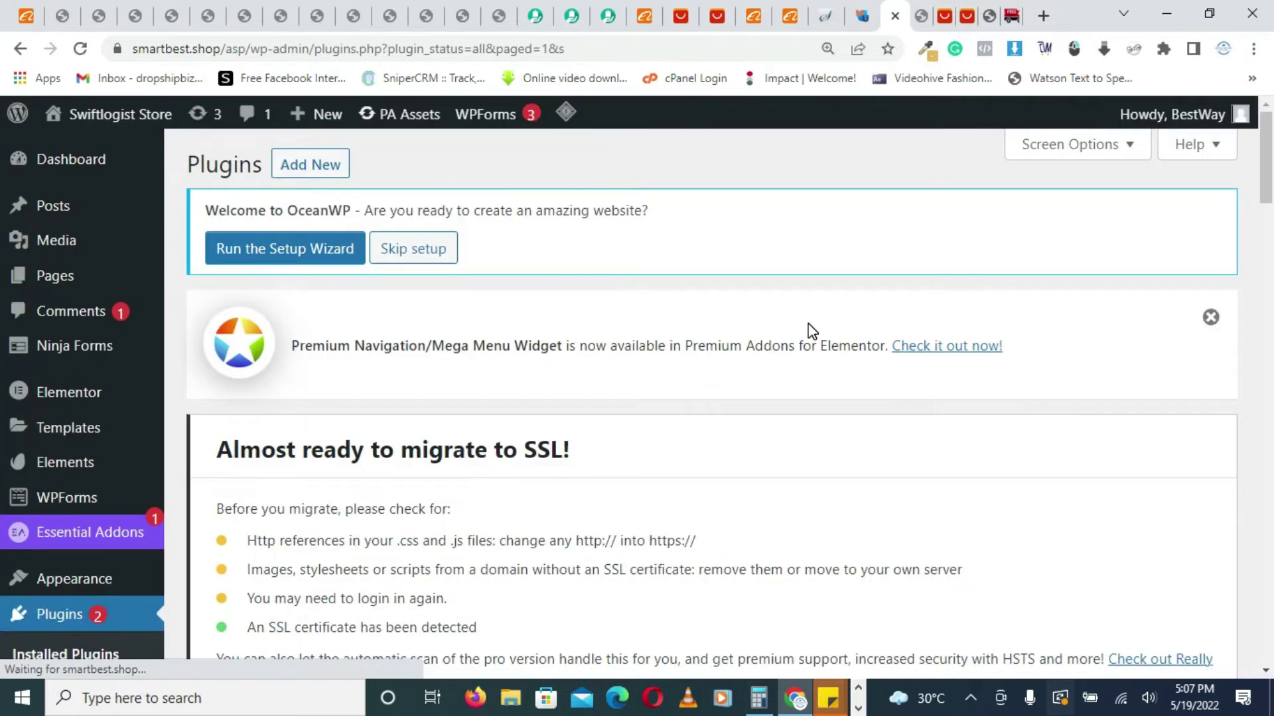
Look through the SSL migration notice and the installed plugins list to locate Really Simple SSL.
scroll(806, 331, down, 6)
scroll(812, 329, down, 5)
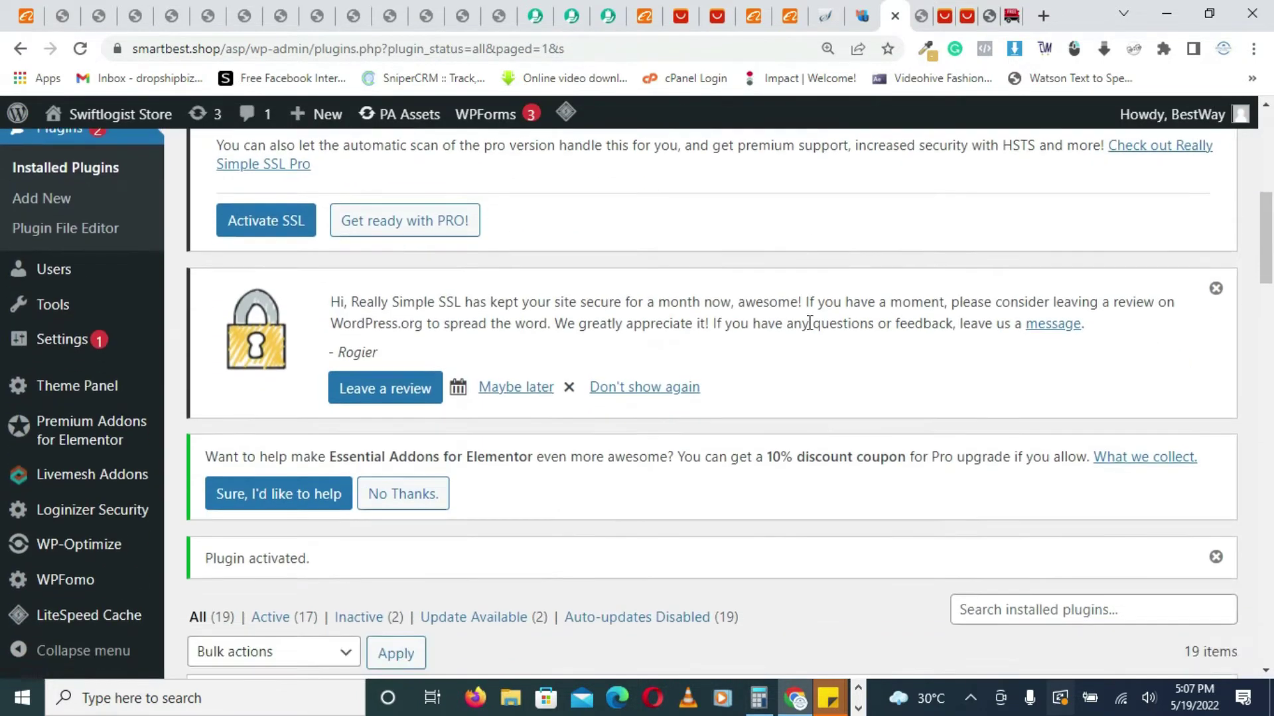
scroll(812, 330, down, 2)
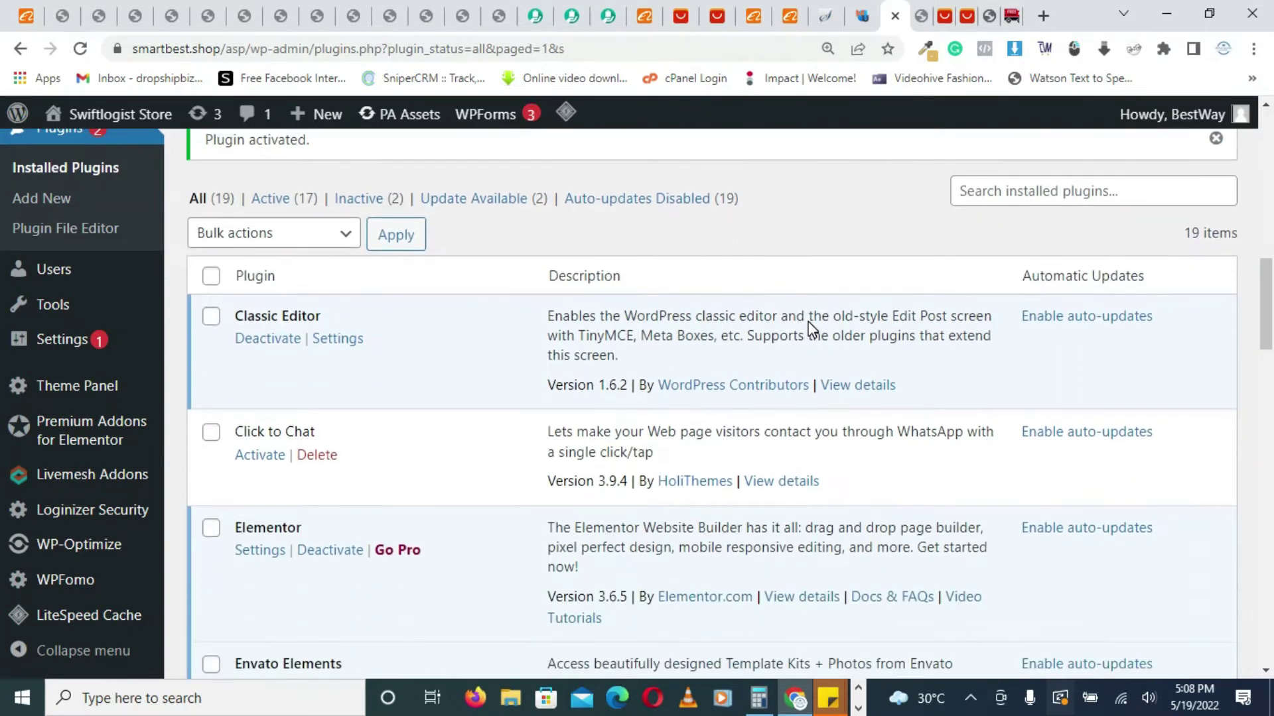
scroll(811, 330, up, 8)
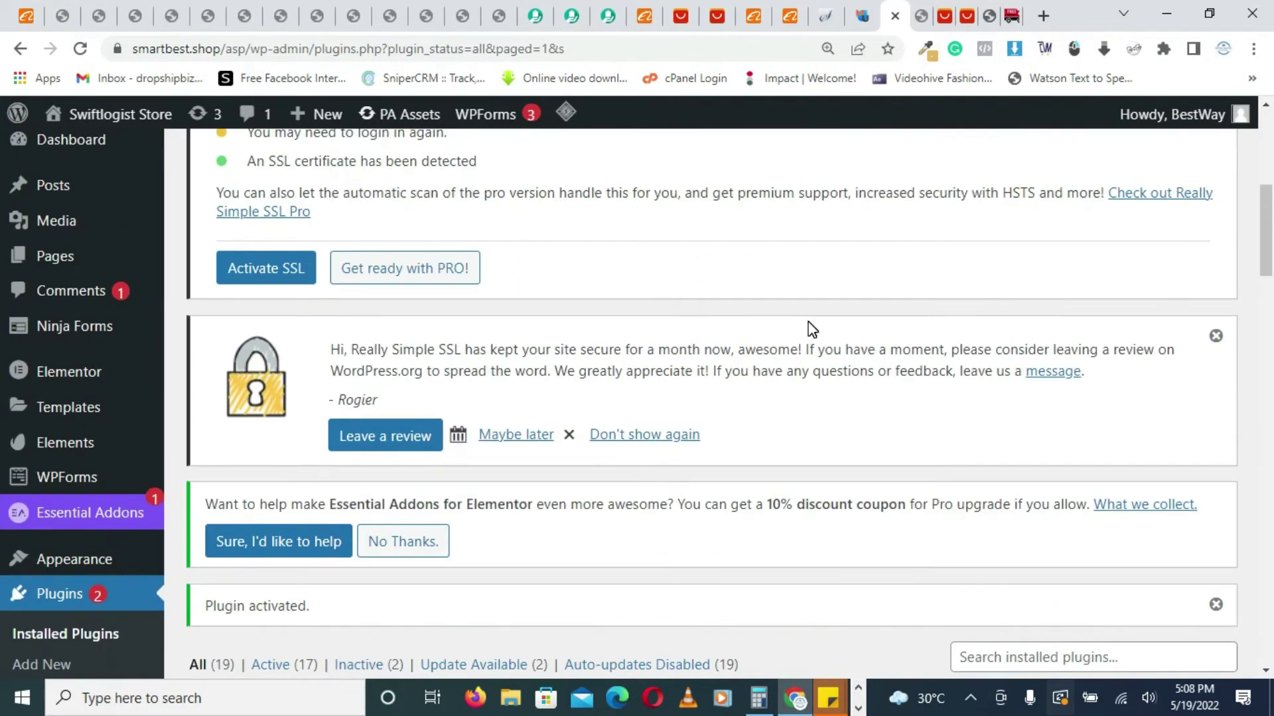
scroll(812, 329, down, 5)
scroll(811, 329, down, 5)
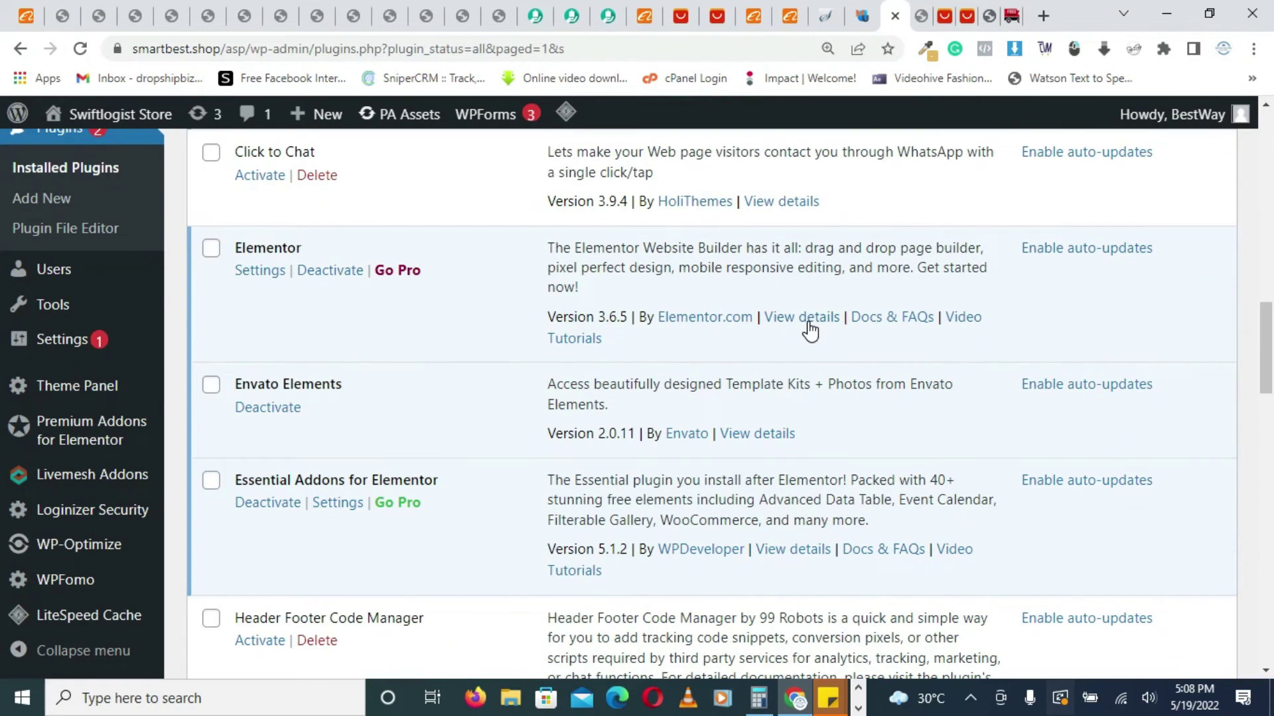
scroll(811, 330, up, 5)
scroll(812, 329, down, 3)
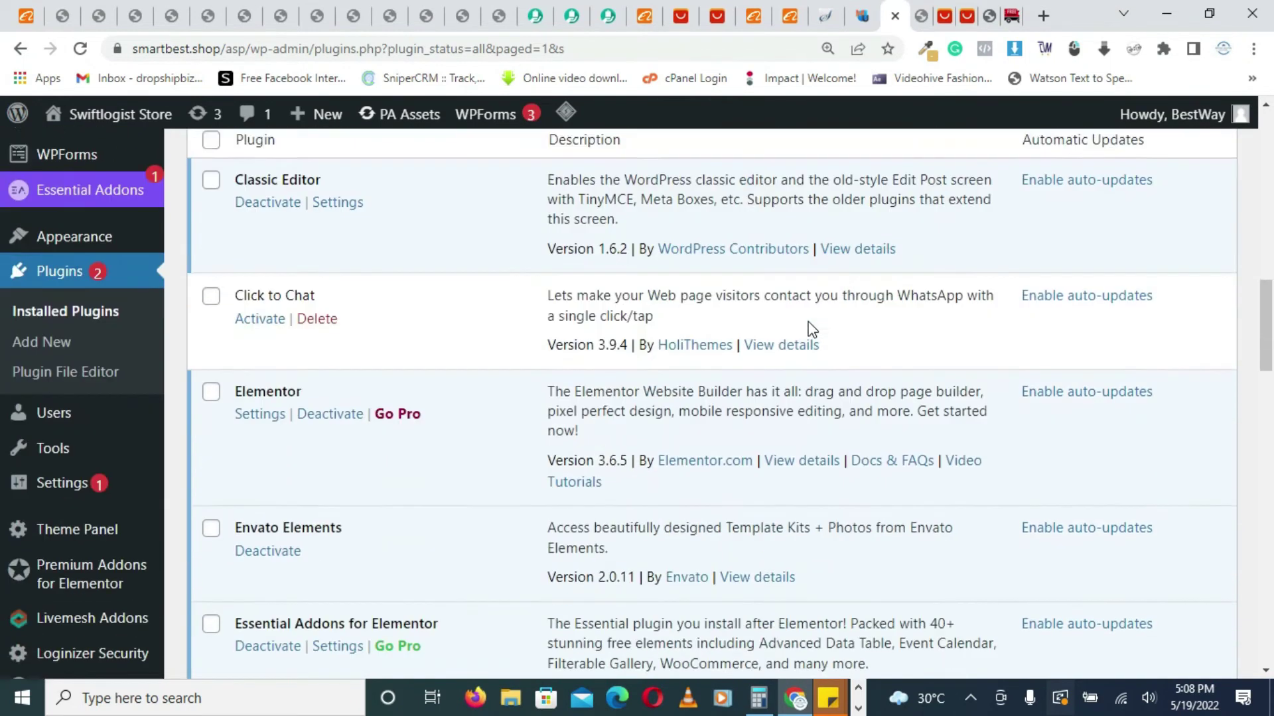
scroll(812, 330, down, 10)
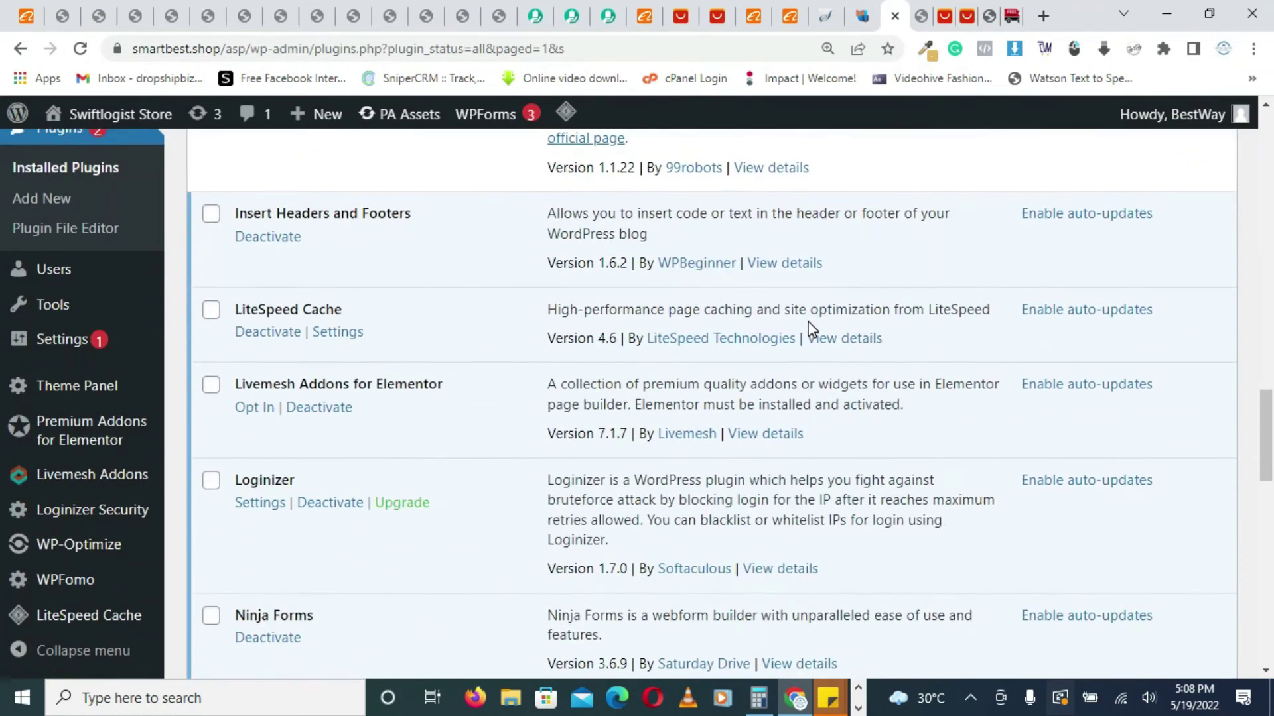
scroll(812, 330, down, 6)
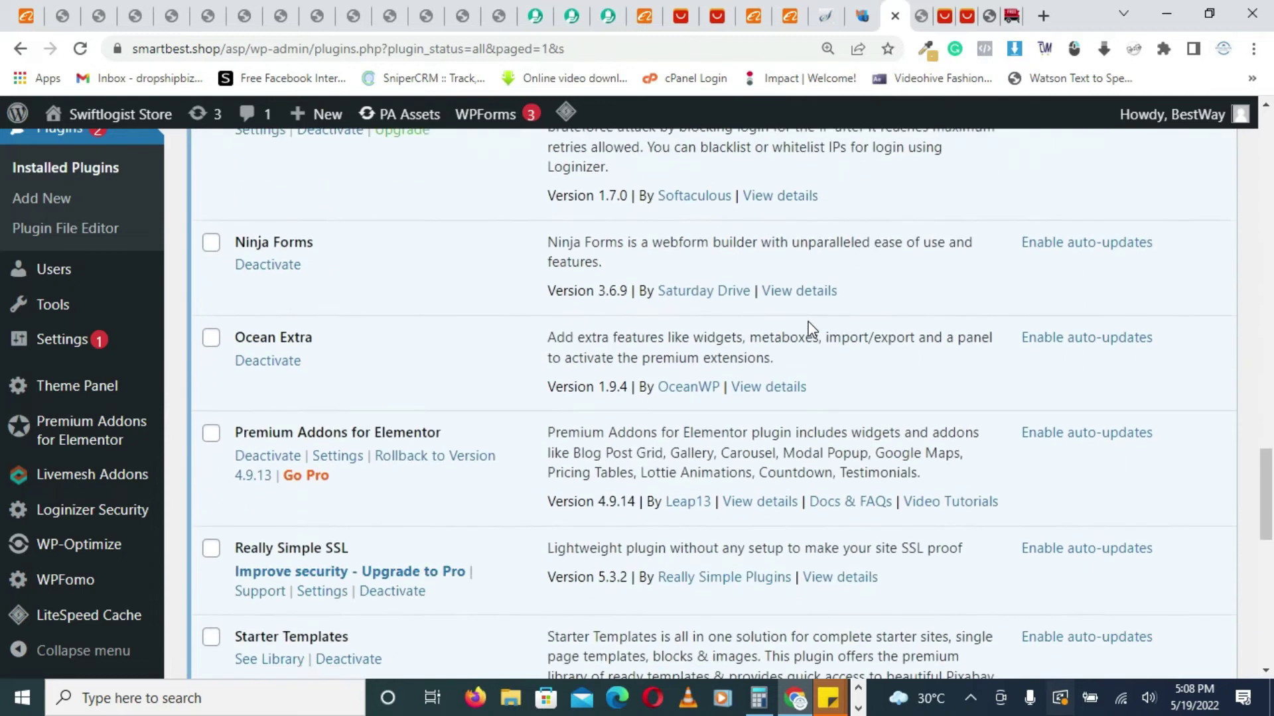
scroll(812, 330, down, 3)
scroll(812, 329, down, 4)
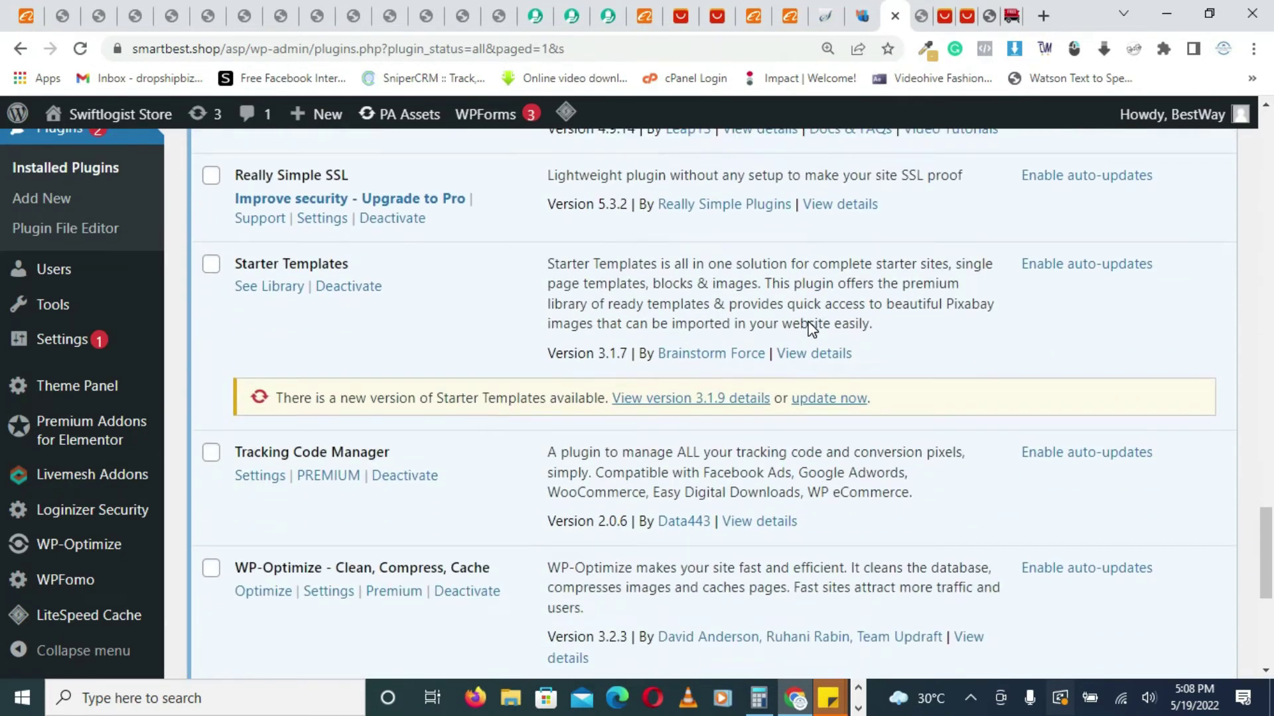
scroll(812, 330, down, 3)
scroll(812, 330, down, 1)
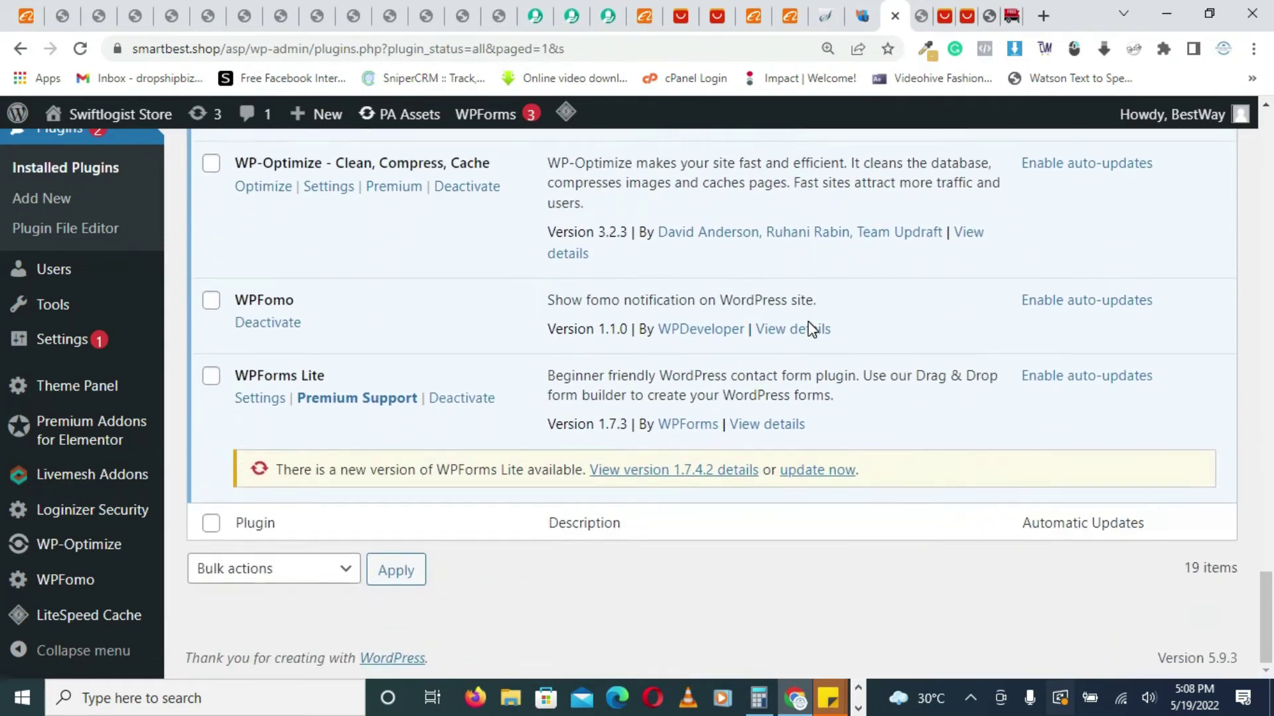
scroll(812, 330, up, 8)
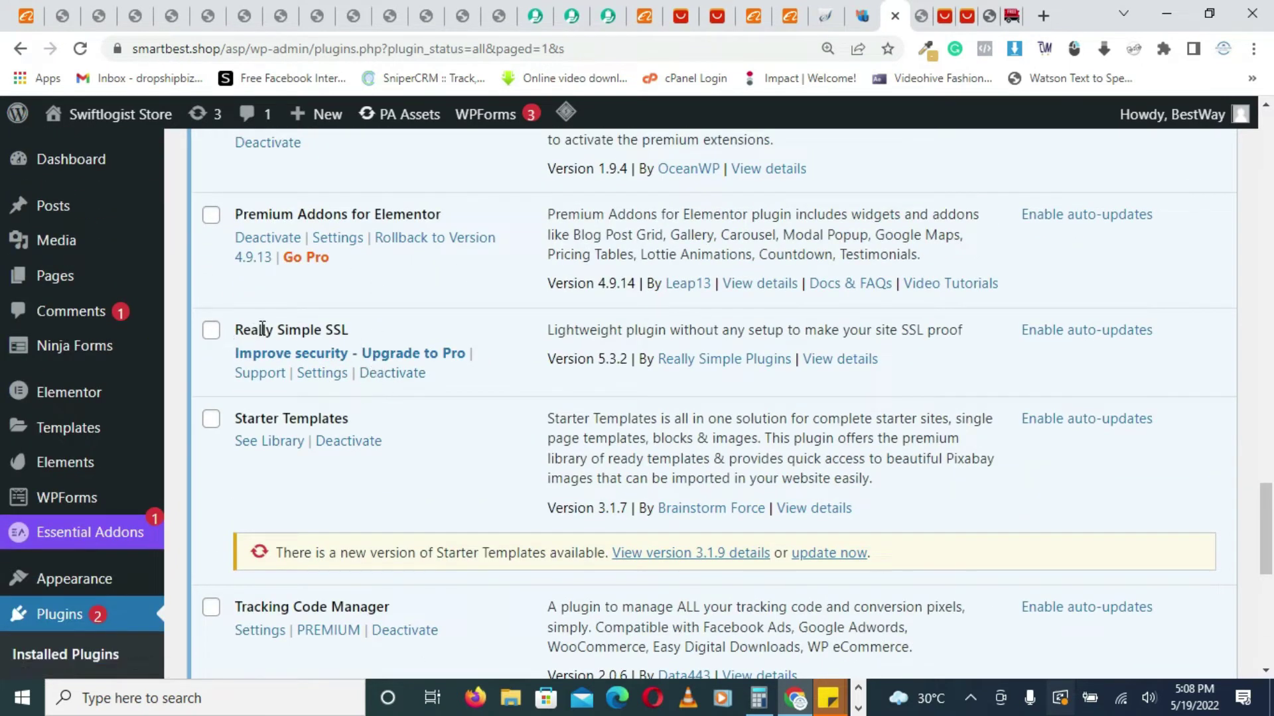
Open the settings page of the Really Simple SSL plugin from its entry in the installed plugins list.
drag(364, 330, 235, 332)
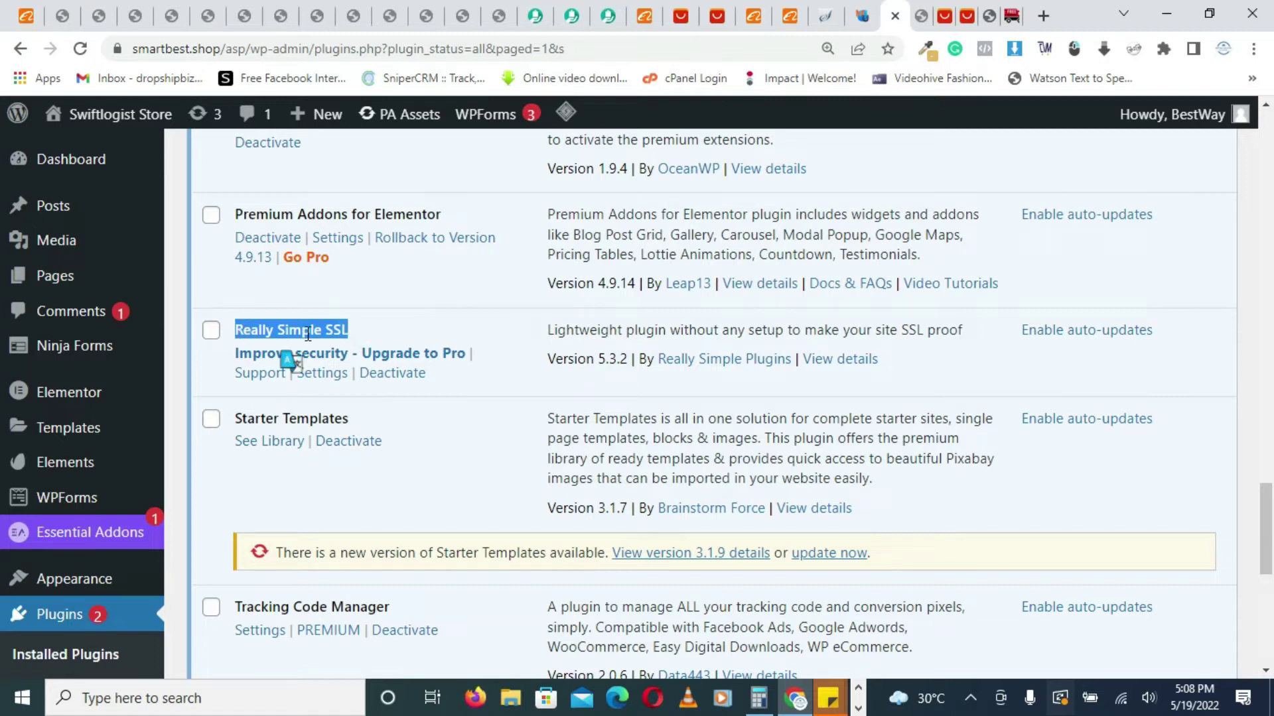
click(394, 335)
click(314, 375)
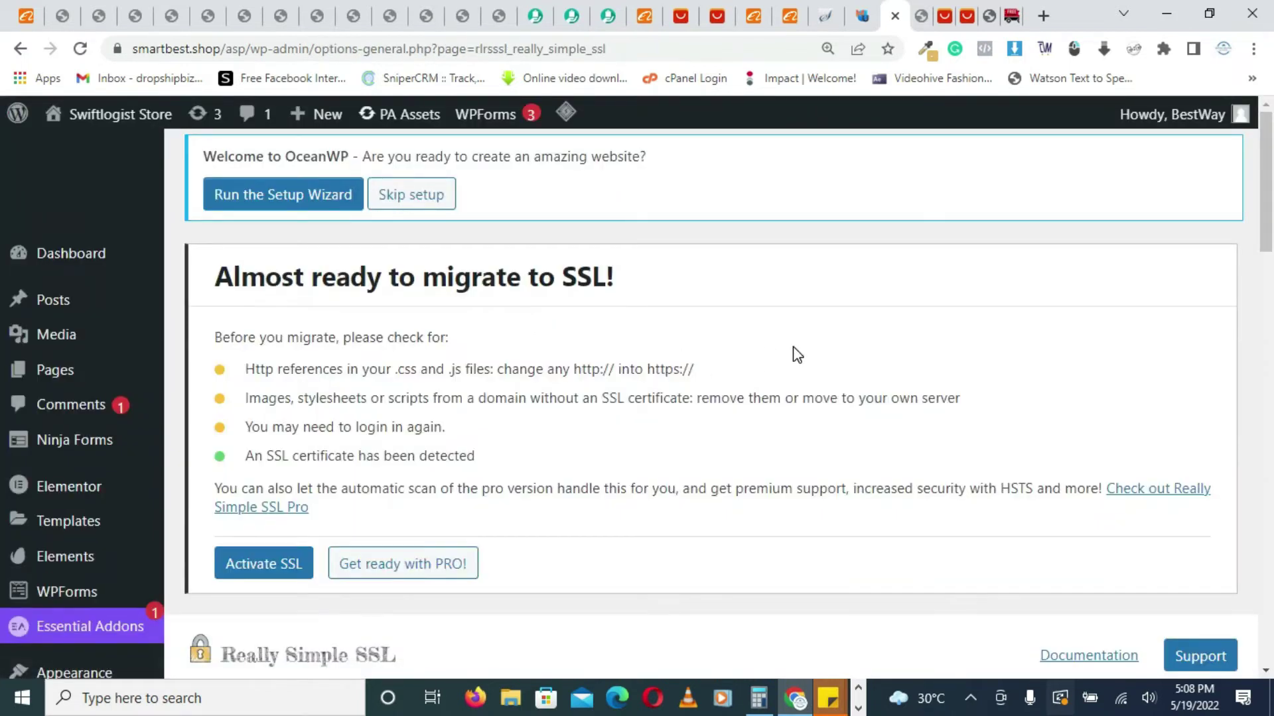
Review the Really Simple SSL progress section and activate SSL for the site.
scroll(797, 355, down, 4)
scroll(797, 355, down, 4)
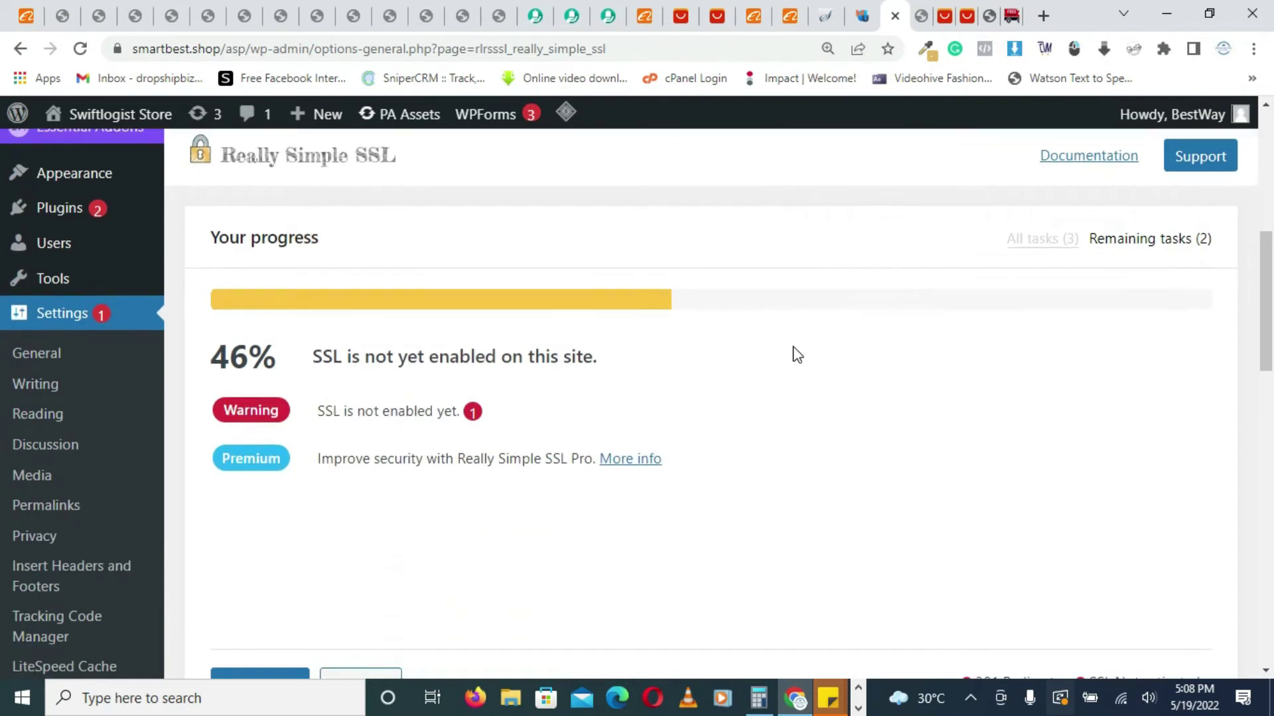
scroll(797, 355, down, 3)
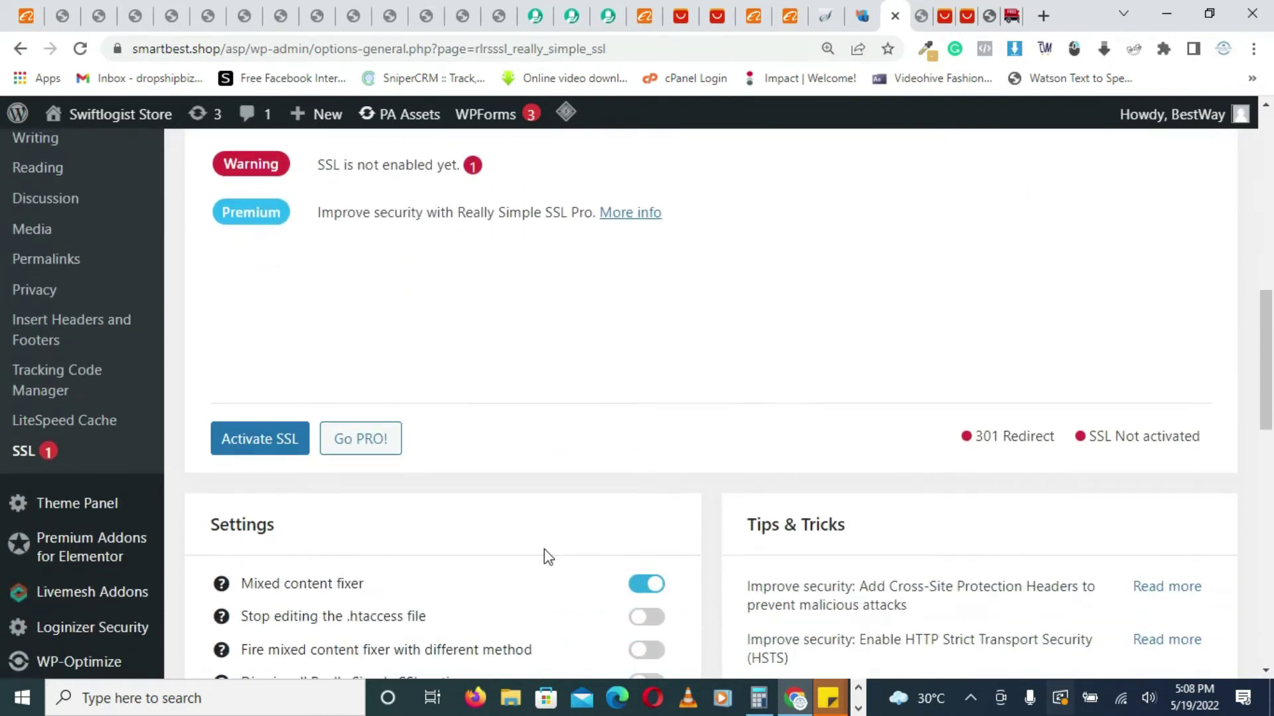
click(260, 442)
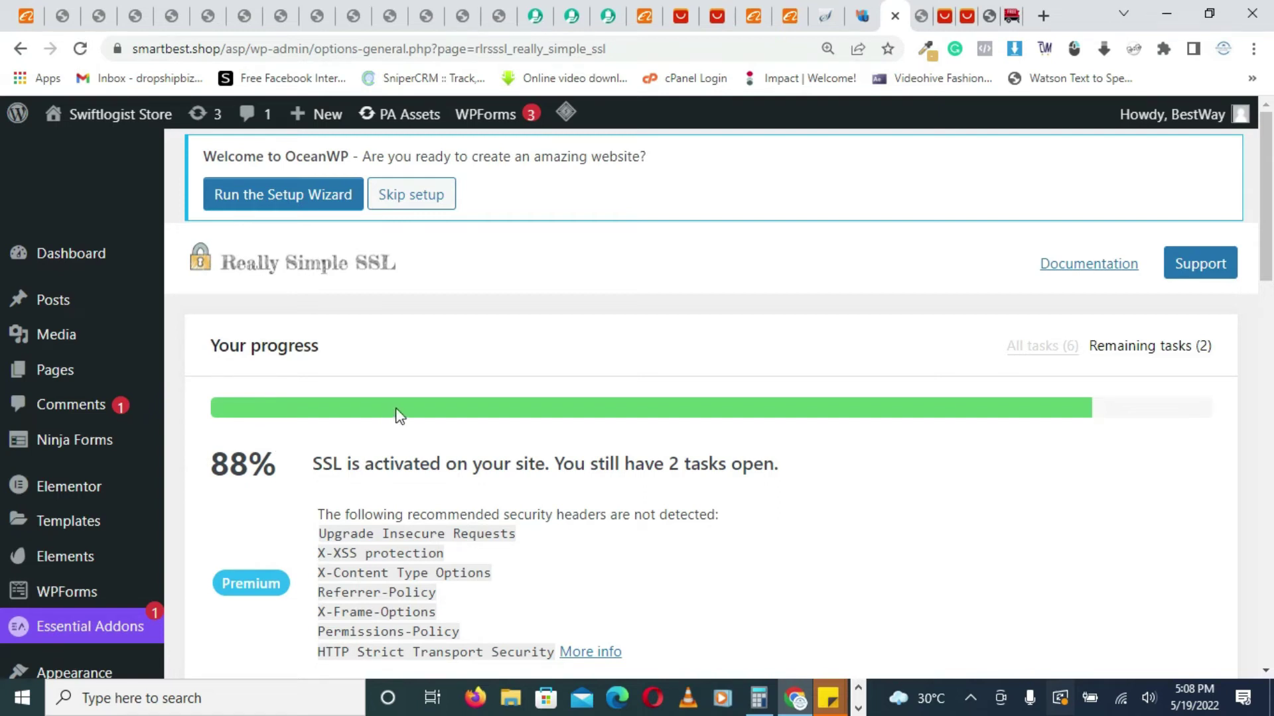
Examine the SSL progress percentage, progress bar and remaining tasks on the Really Simple SSL page.
double_click(238, 464)
click(236, 459)
double_click(246, 456)
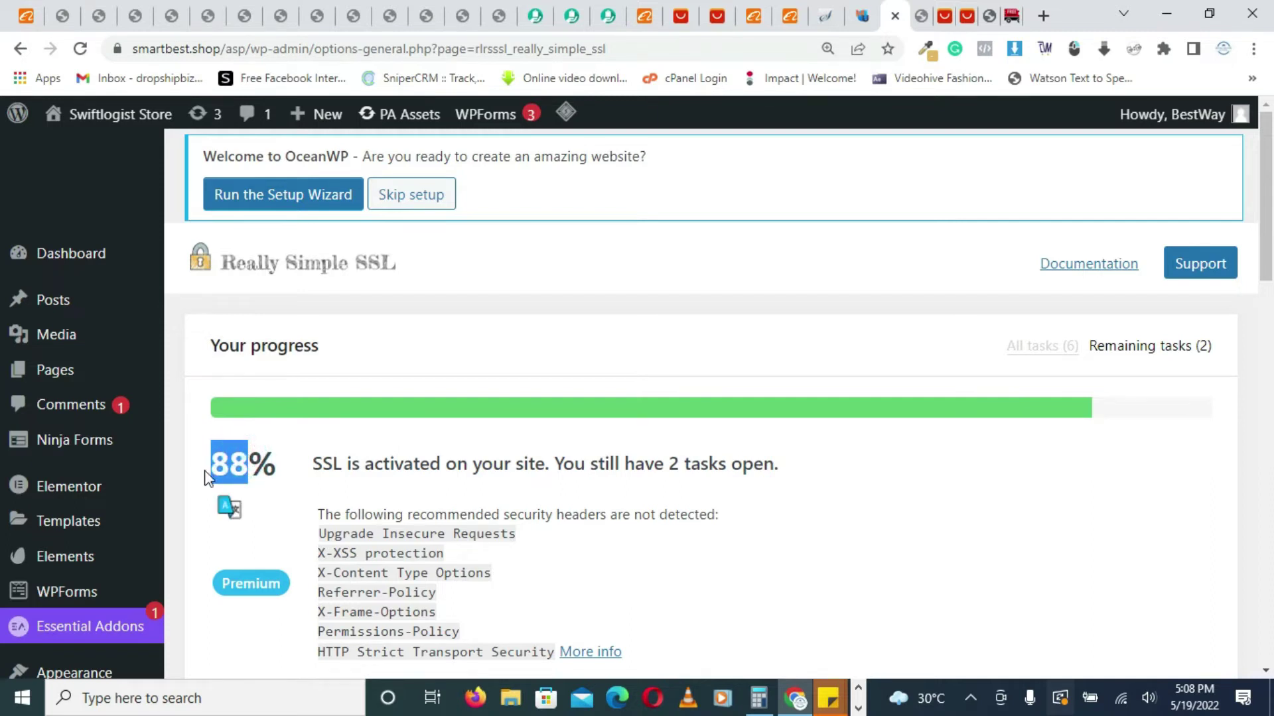
click(244, 460)
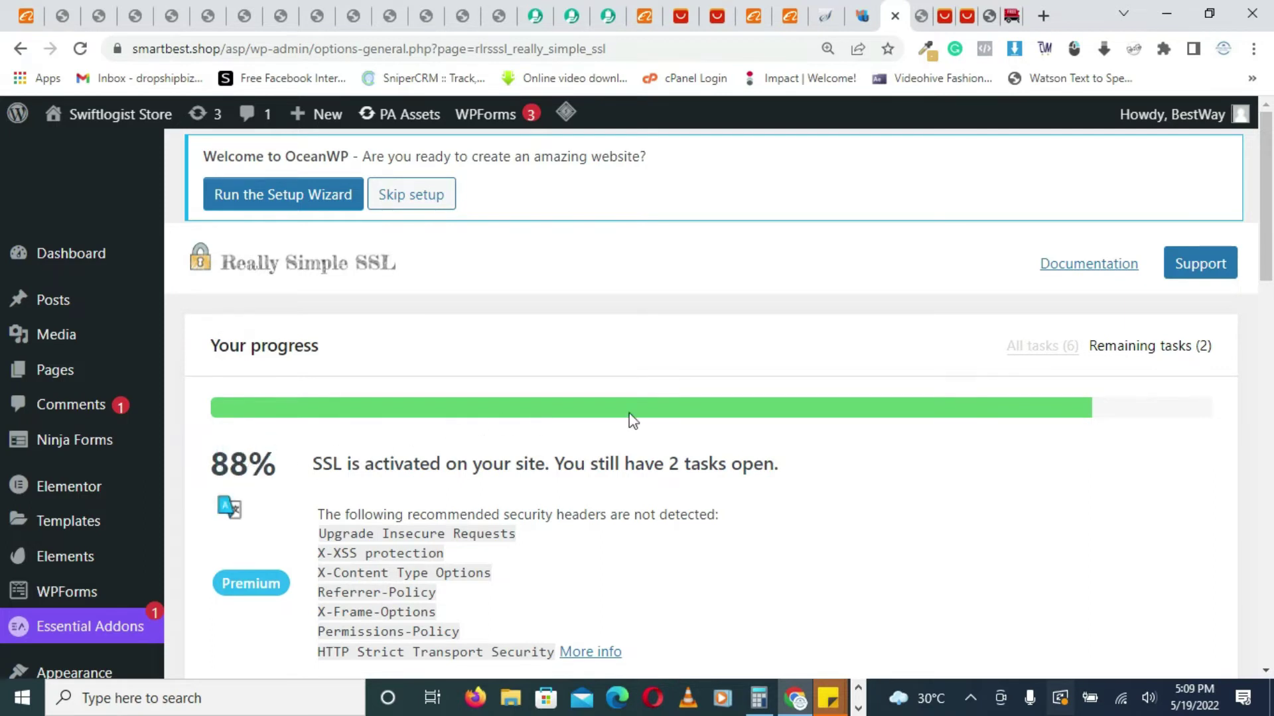
scroll(740, 427, down, 4)
scroll(739, 429, up, 4)
scroll(817, 430, down, 4)
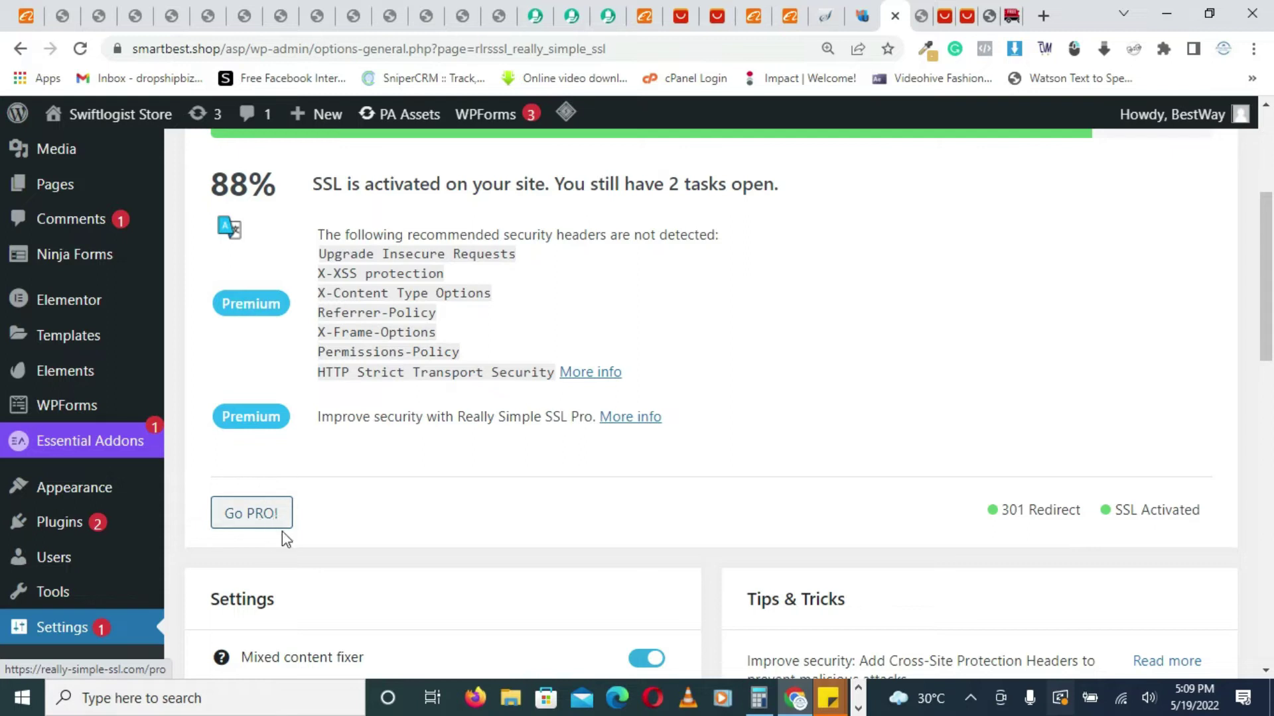
scroll(563, 391, up, 1)
scroll(559, 391, up, 3)
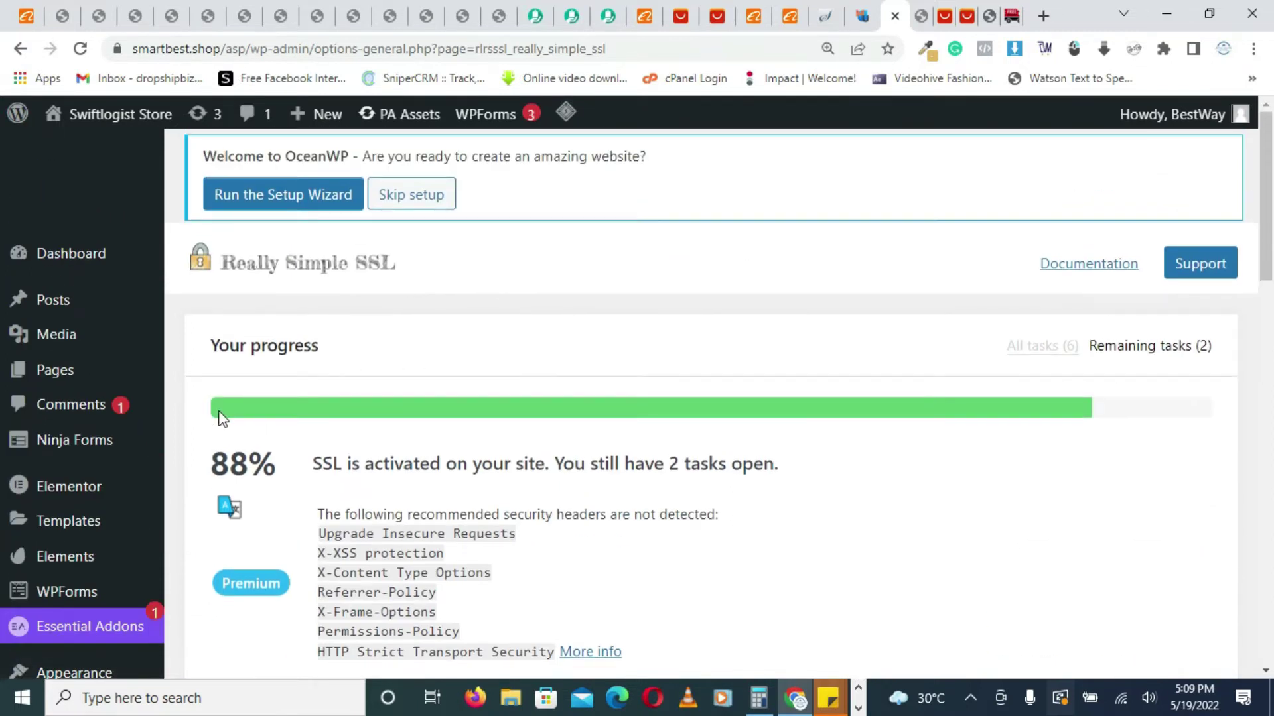
click(899, 405)
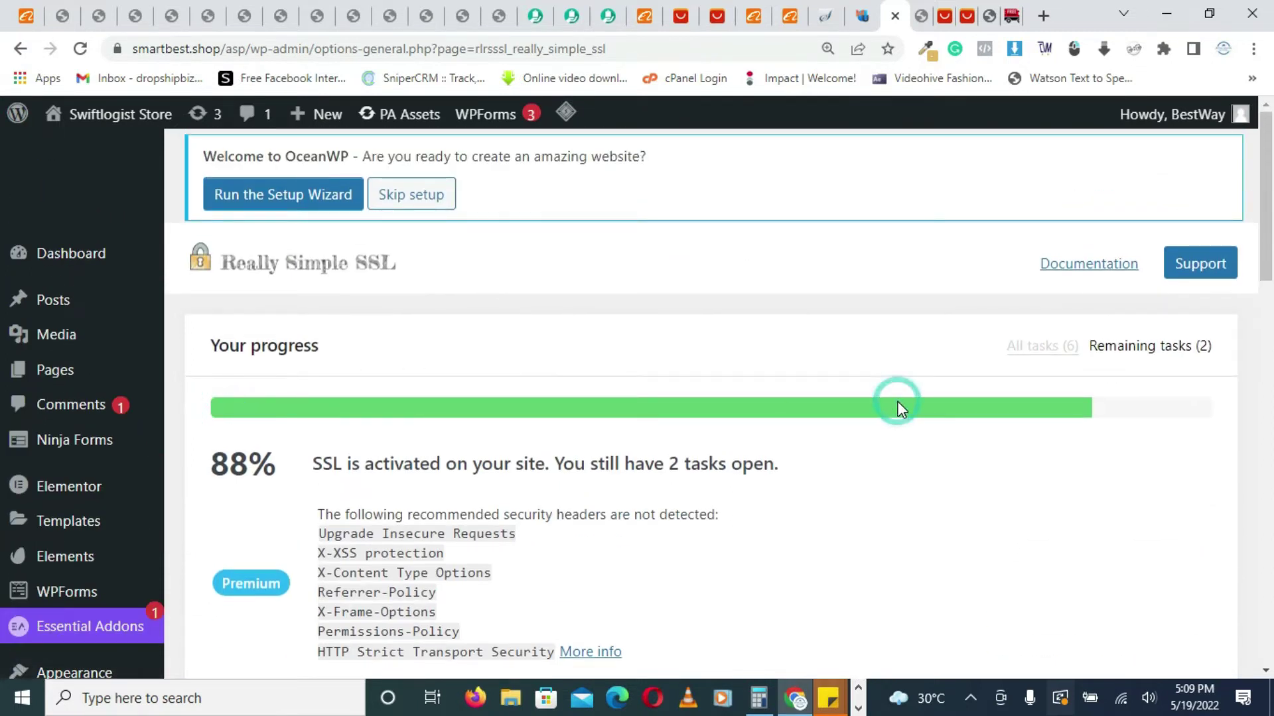
Check the redirect and SSL status indicators below the progress section, and open the site's General settings.
scroll(901, 408, down, 3)
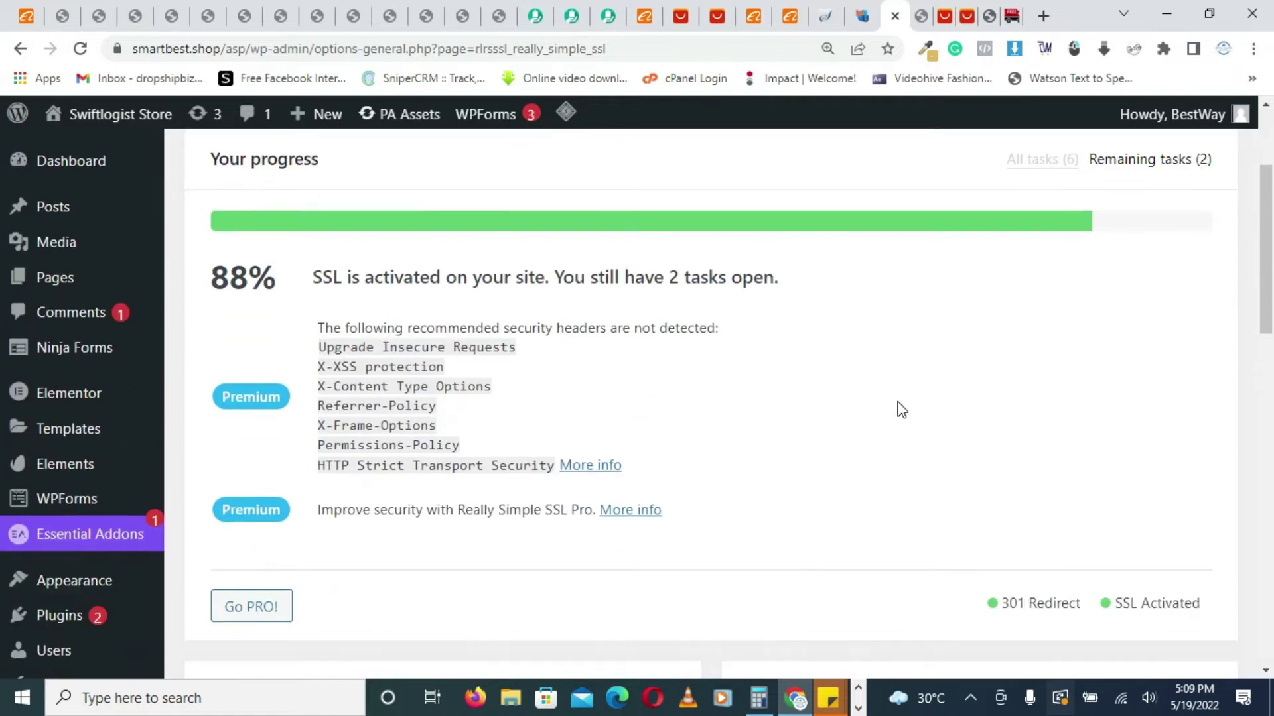
scroll(900, 408, down, 3)
scroll(885, 307, down, 2)
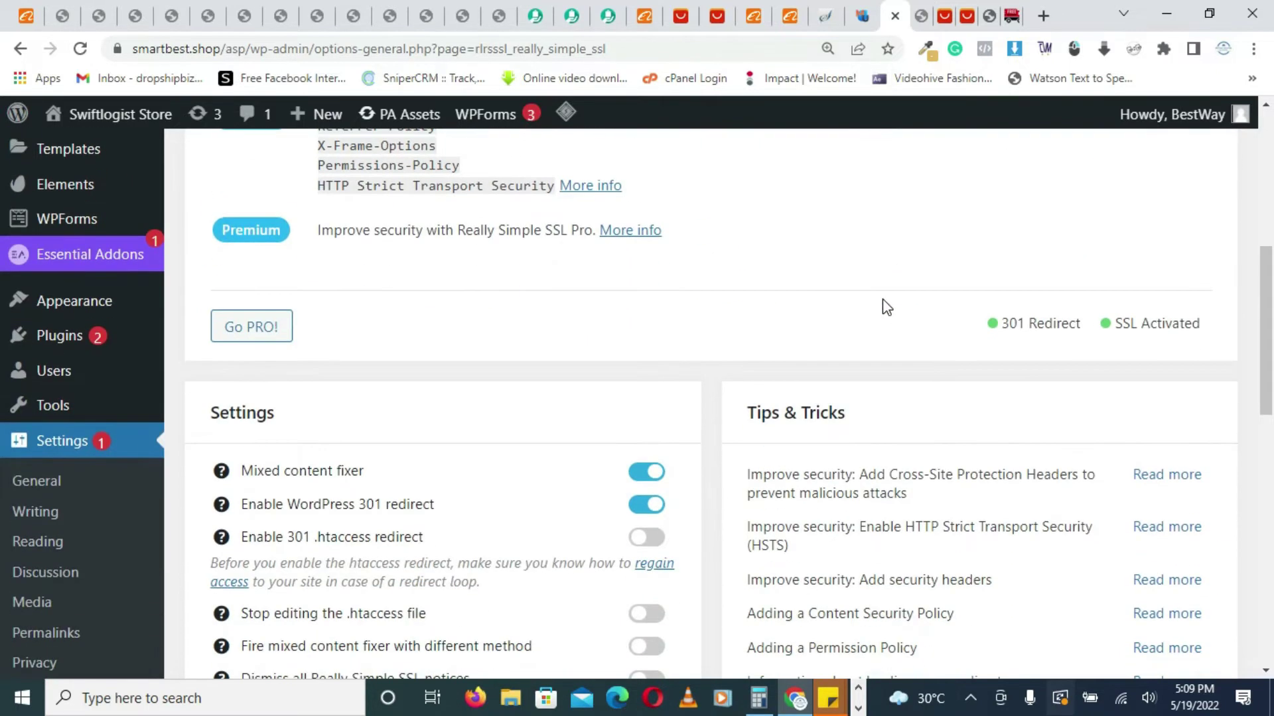
click(38, 483)
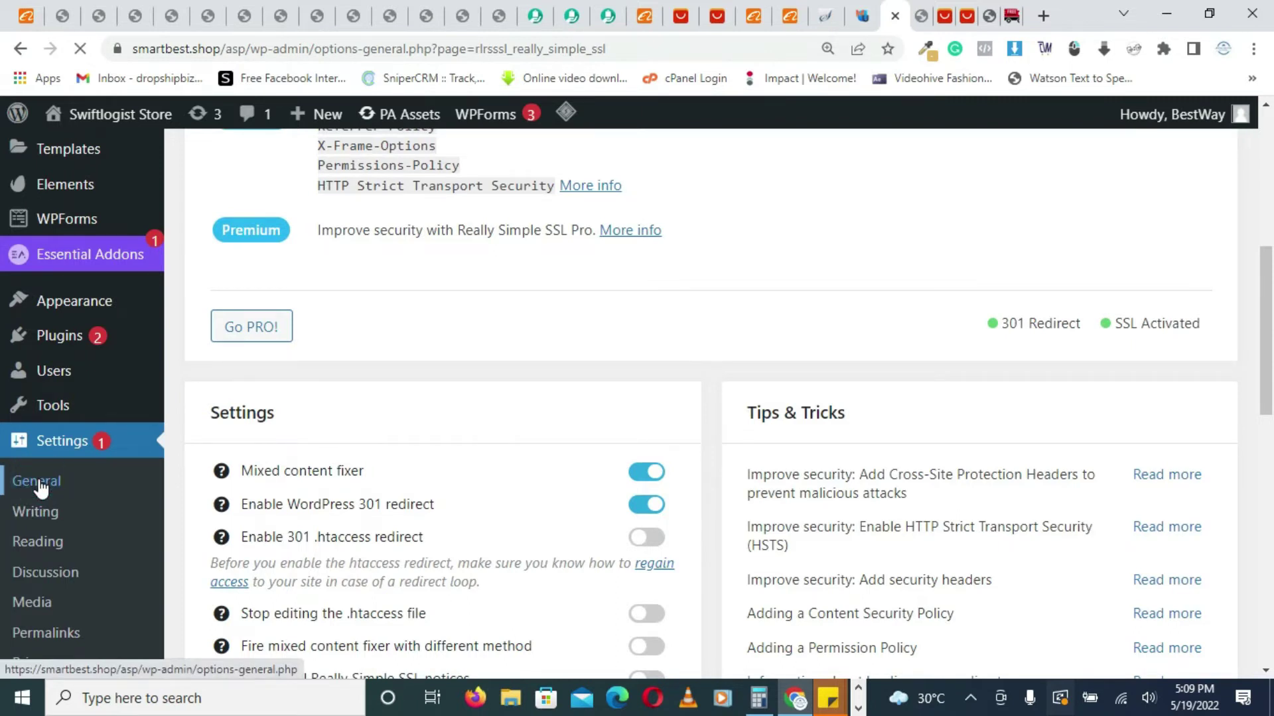
Check the https prefix in the WordPress Address and Site Address fields of the General settings and in the browser's page address.
scroll(870, 361, down, 3)
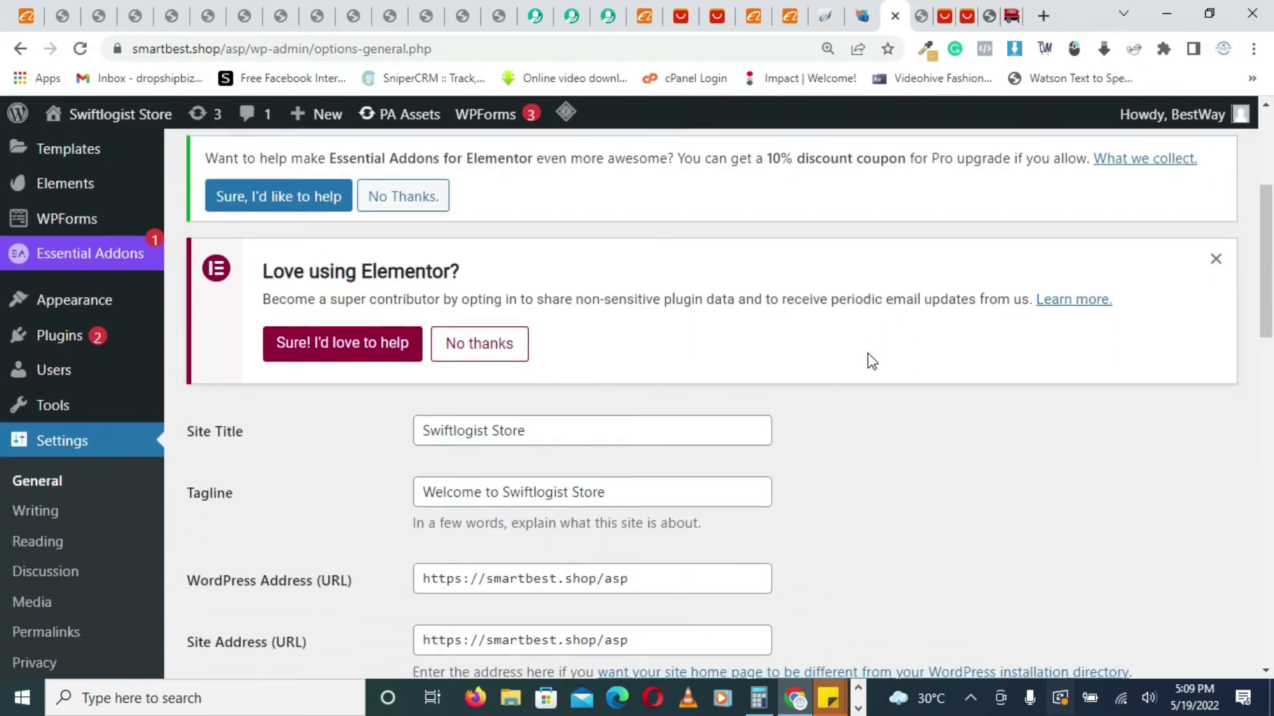
scroll(870, 360, down, 3)
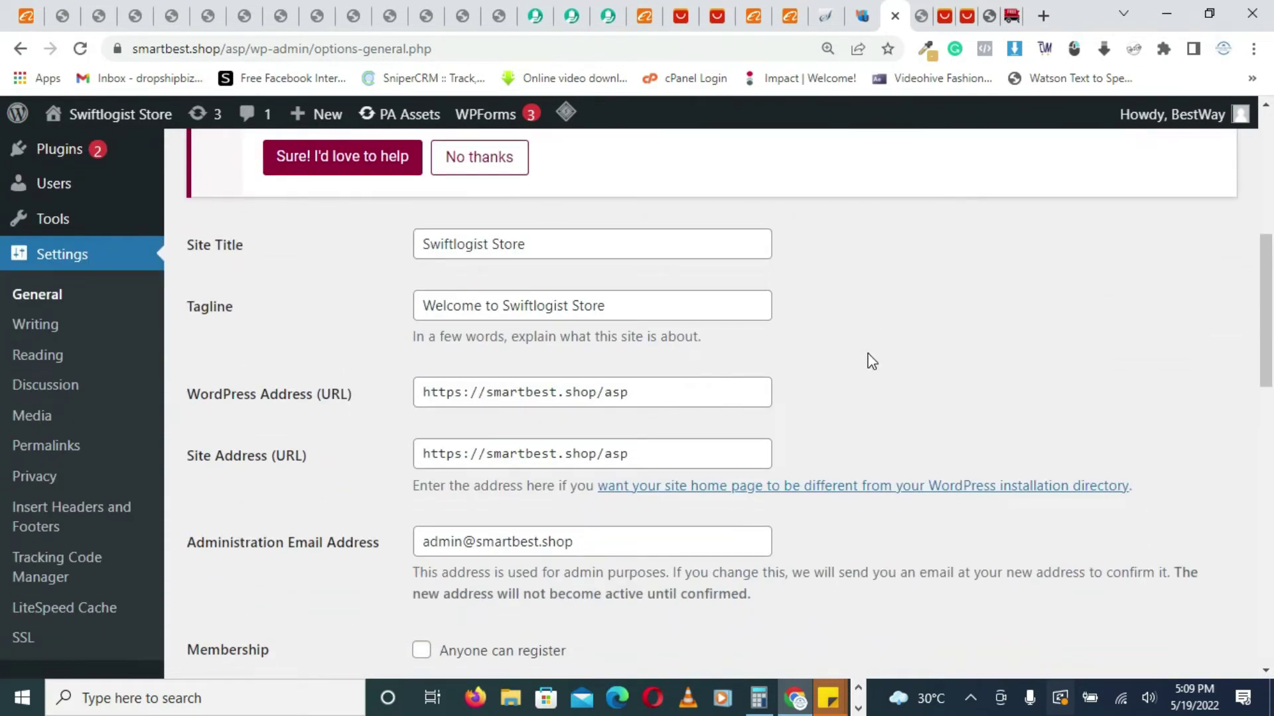
click(464, 458)
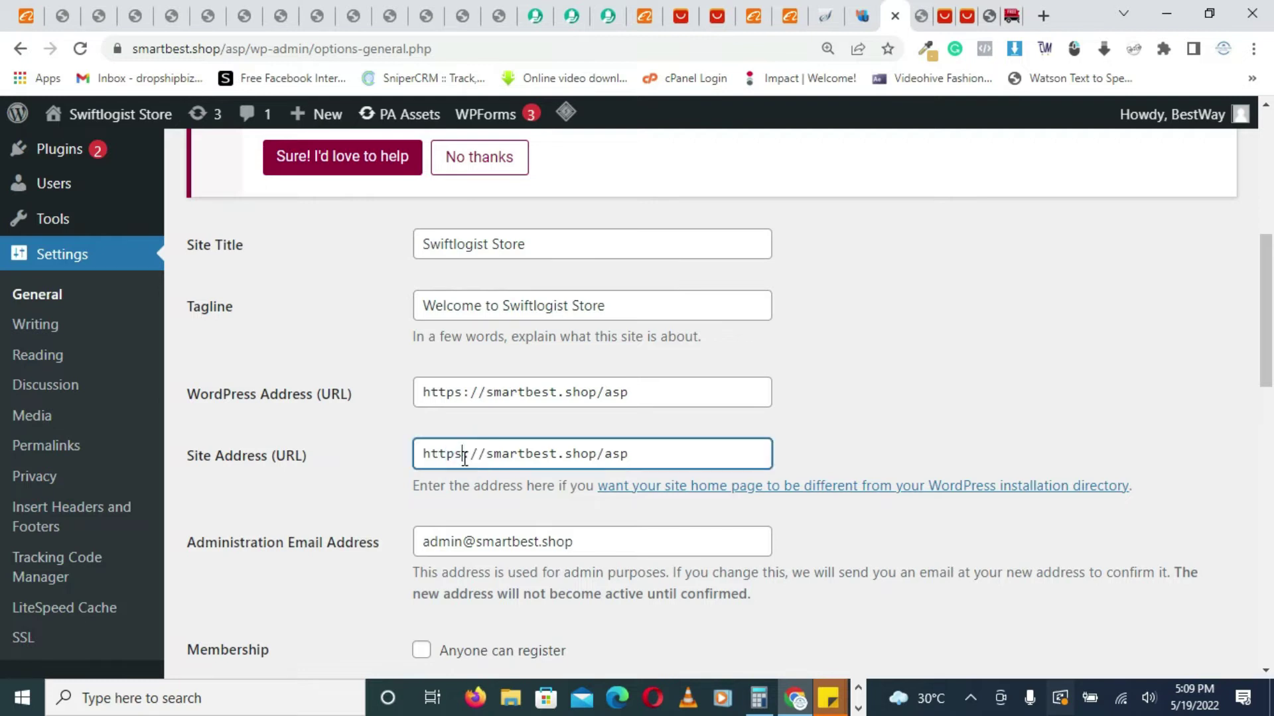
click(461, 393)
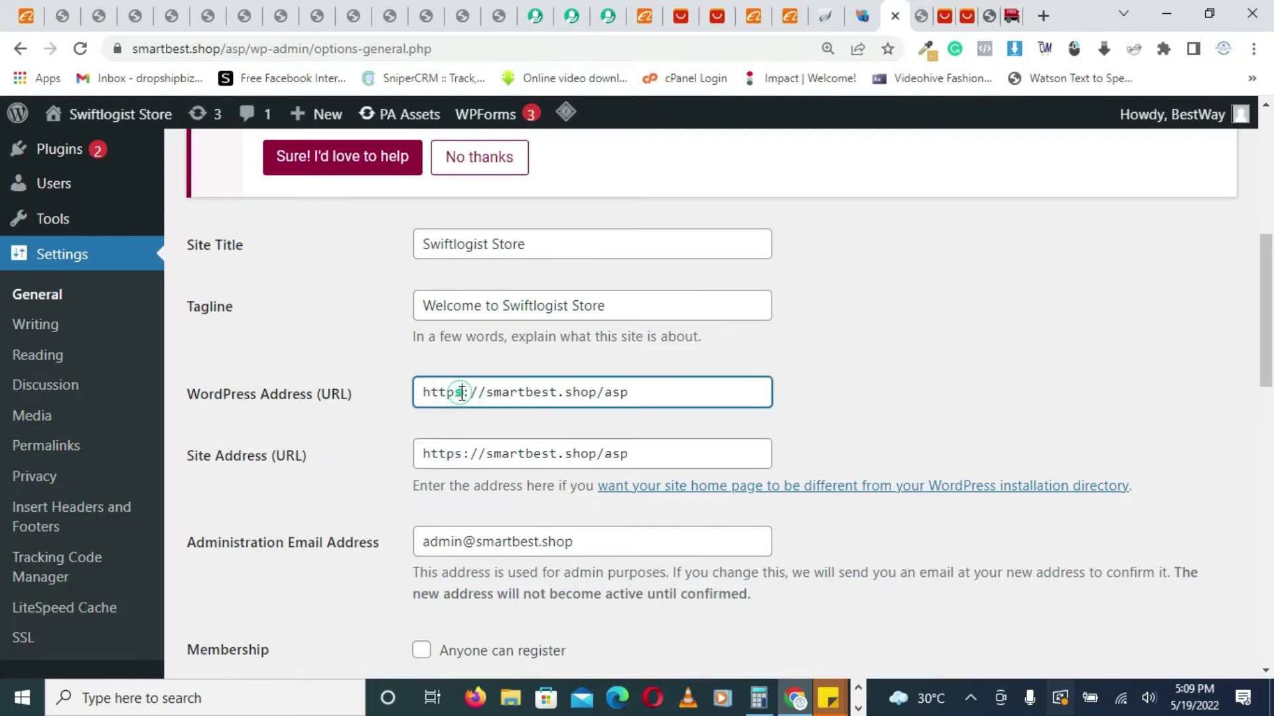
drag(461, 392, 457, 404)
click(457, 393)
drag(463, 453, 458, 454)
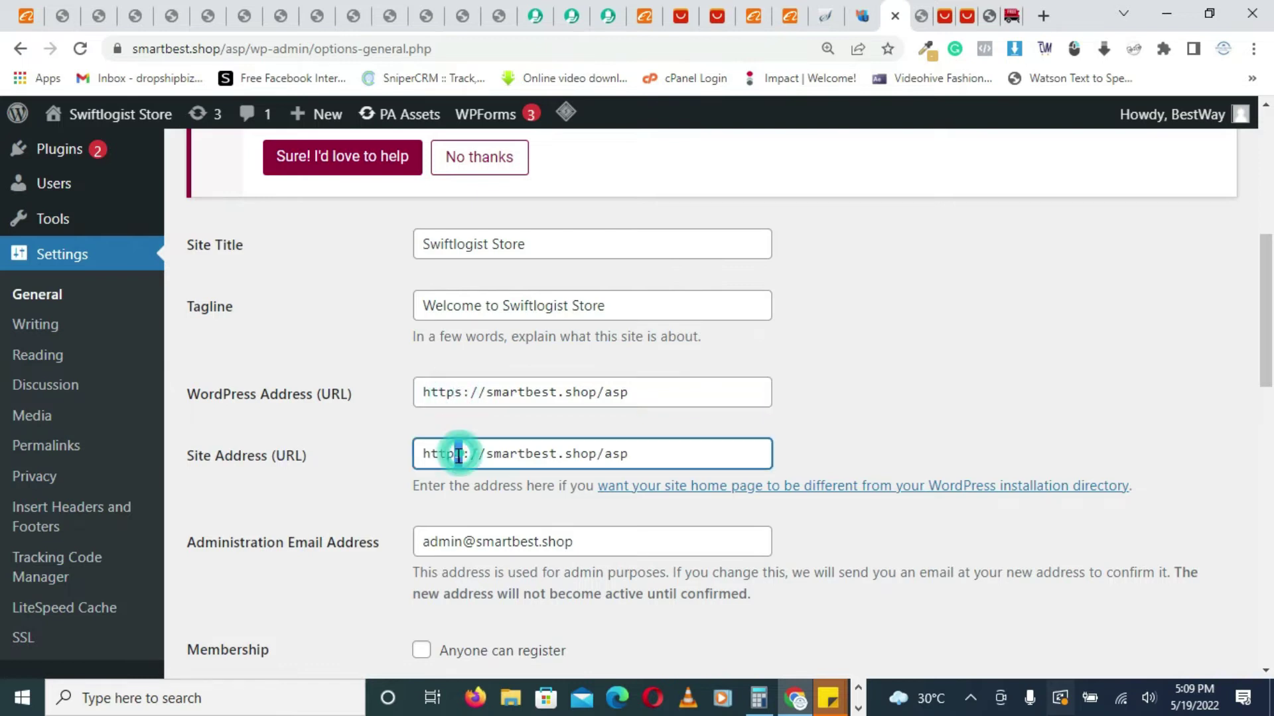
click(457, 391)
drag(455, 392, 463, 391)
click(455, 455)
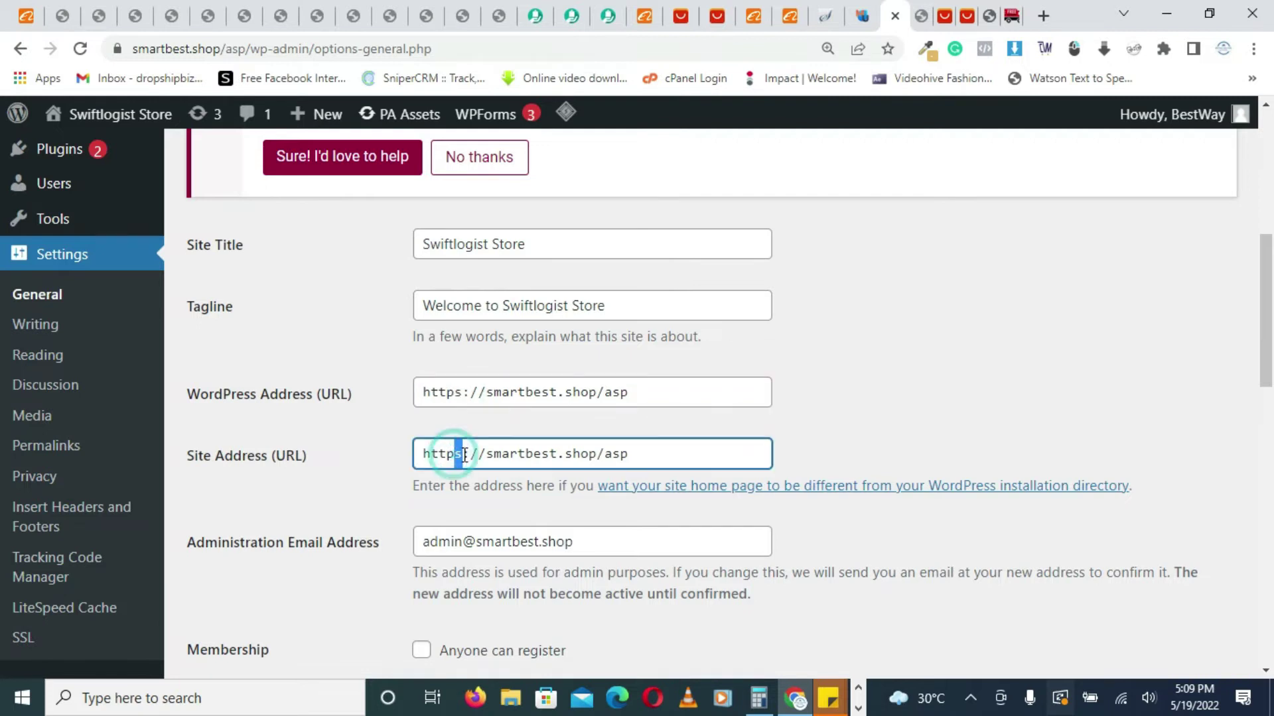
scroll(1002, 351, down, 10)
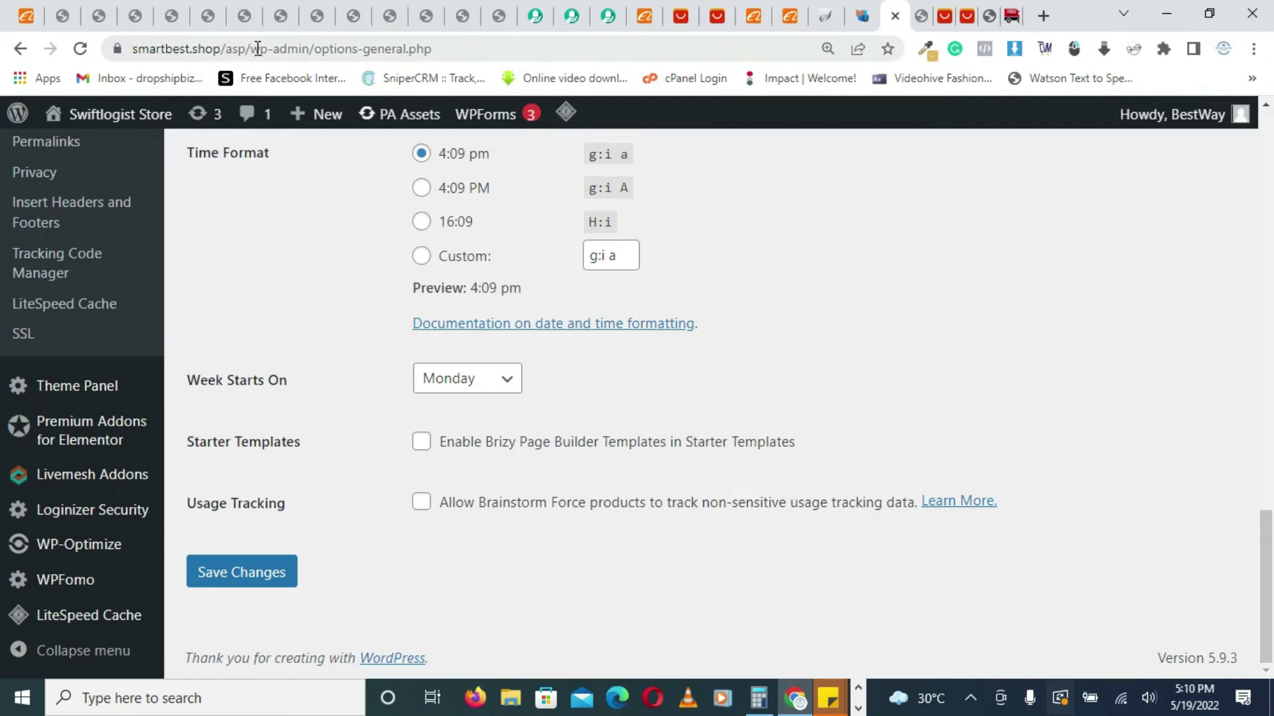
drag(226, 51, 122, 59)
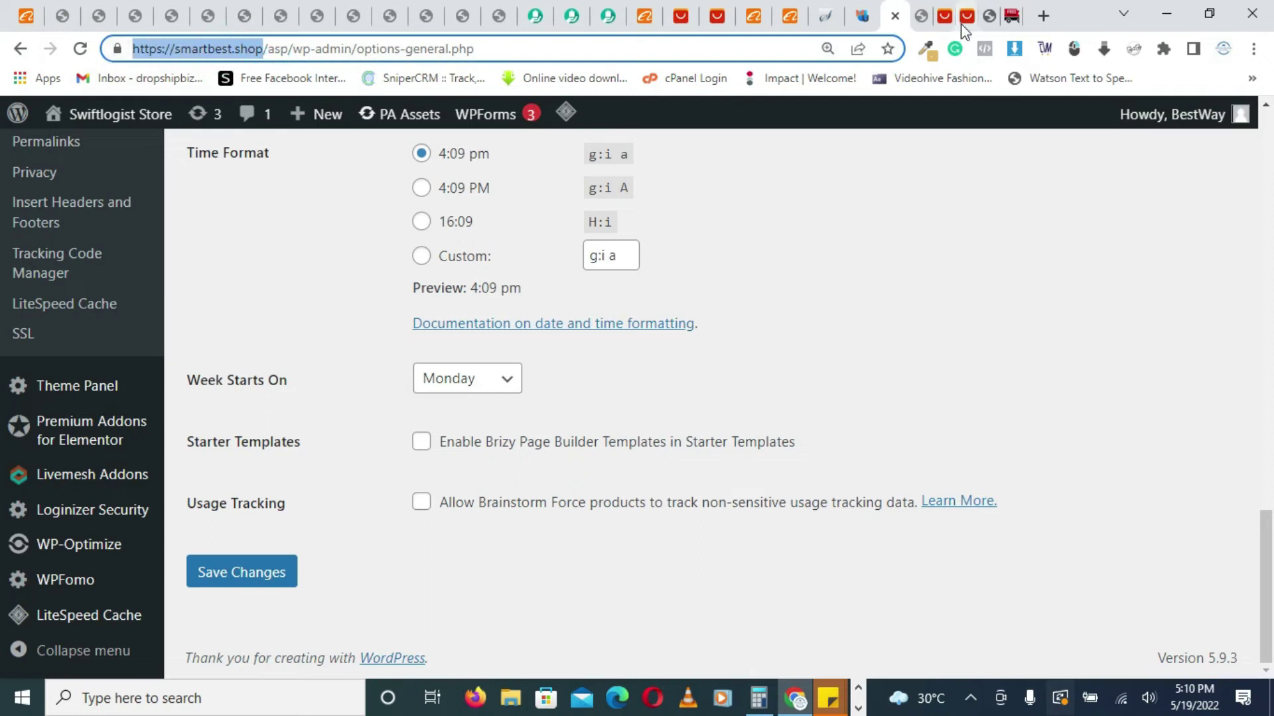
Switch to the open sheedahonline.site page and copy its full web address.
click(1012, 15)
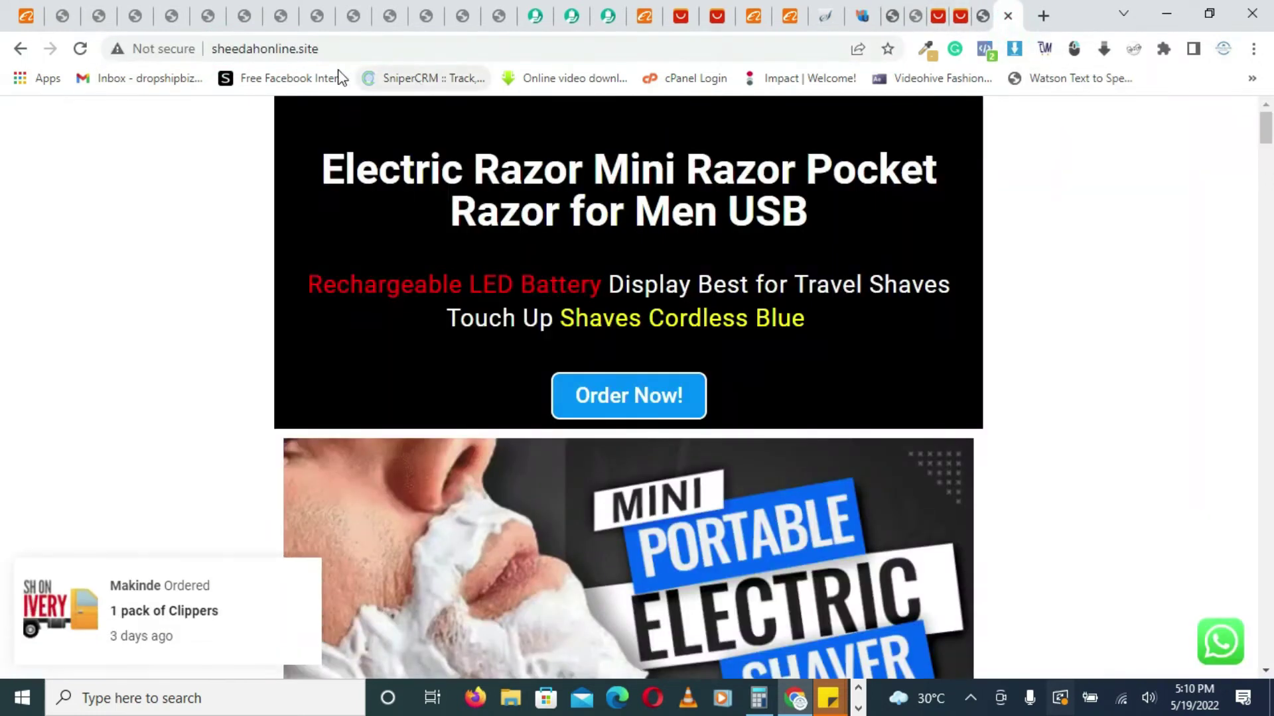
click(318, 53)
key(ctrl+c)
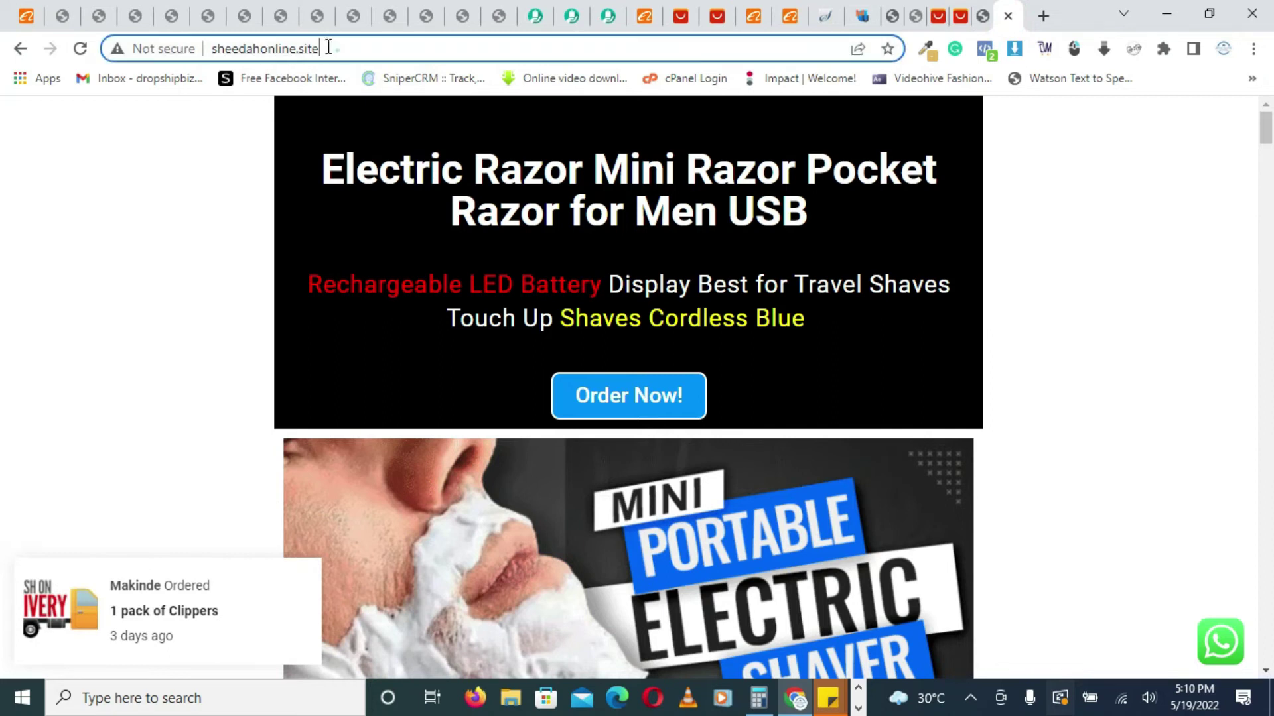
right_click(221, 53)
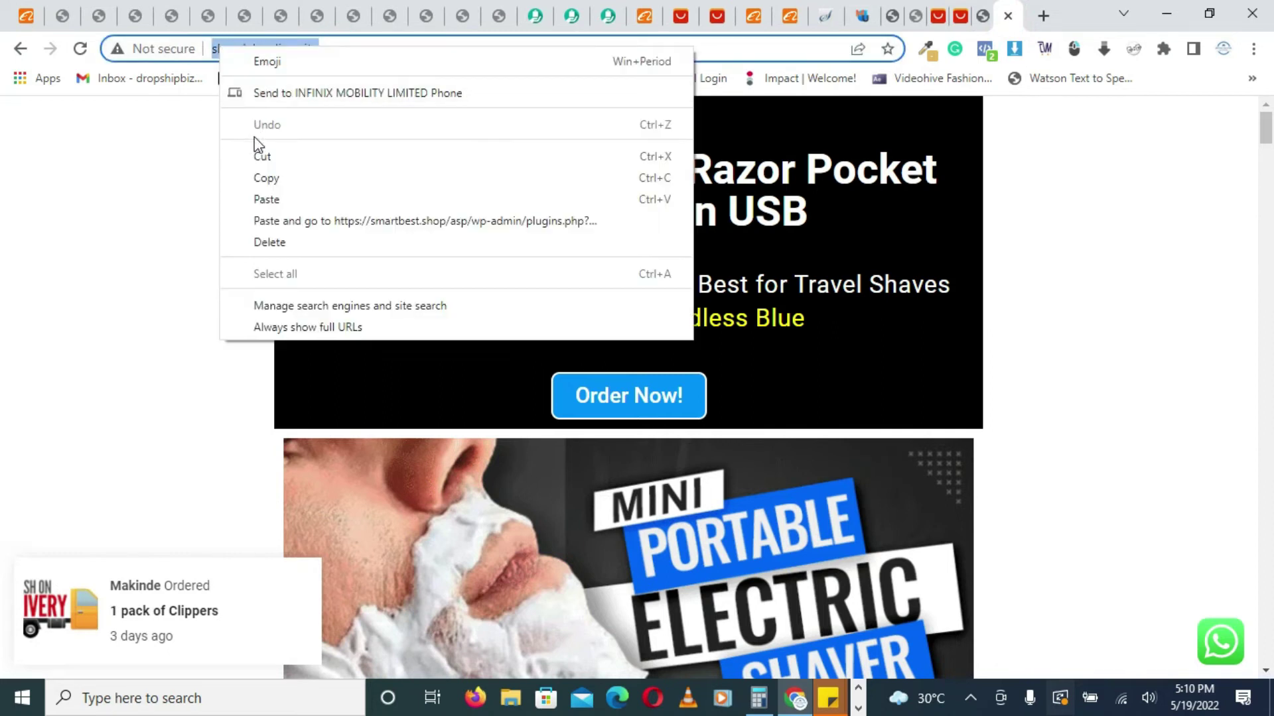
click(262, 179)
click(837, 701)
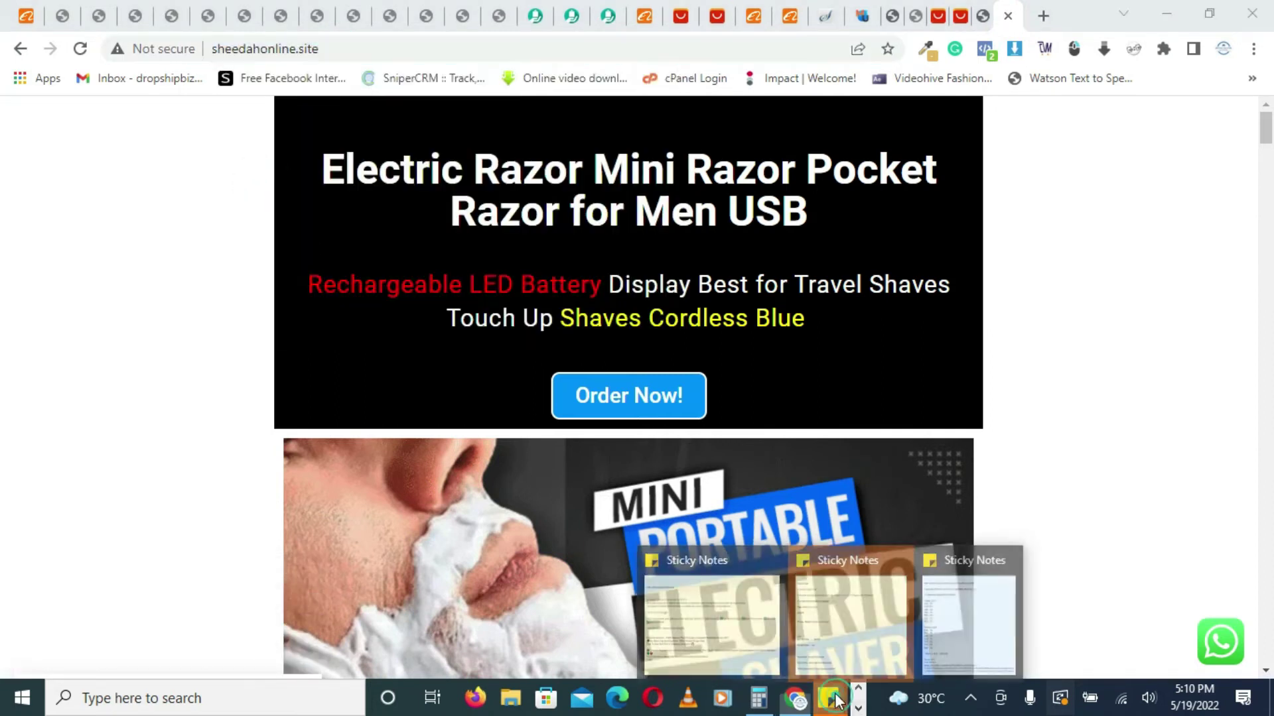
click(733, 576)
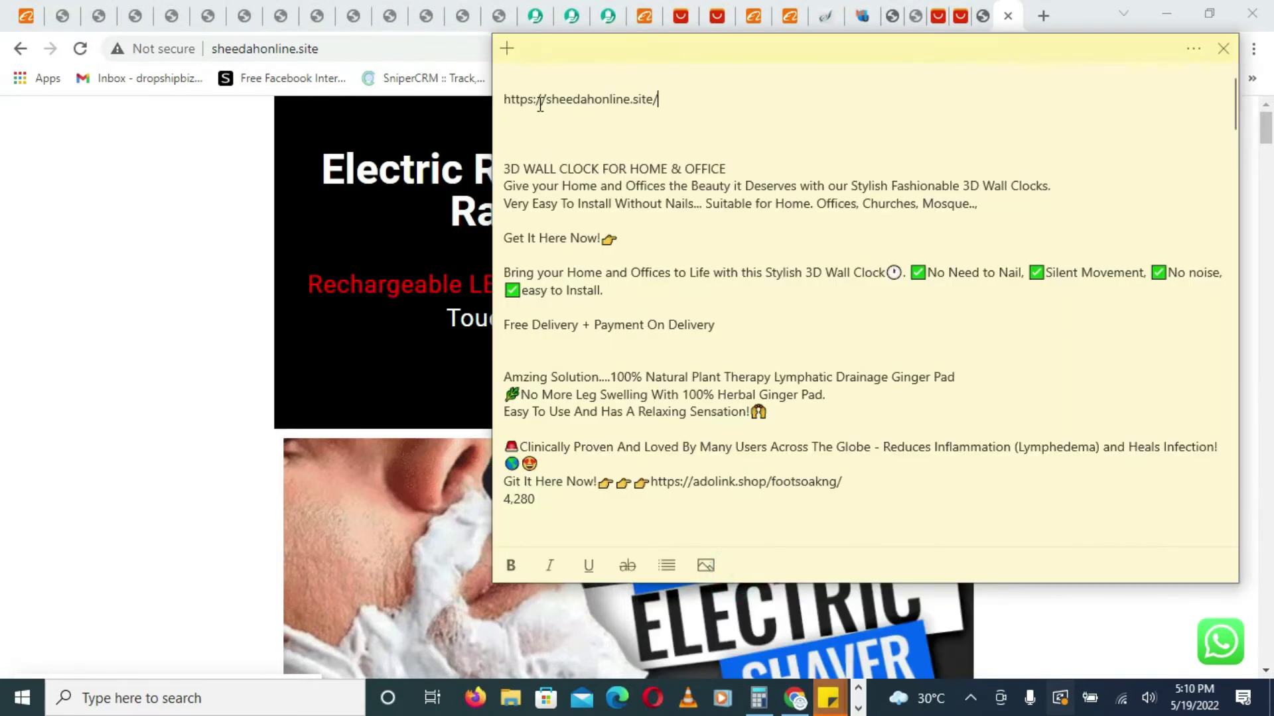
click(553, 133)
right_click(554, 133)
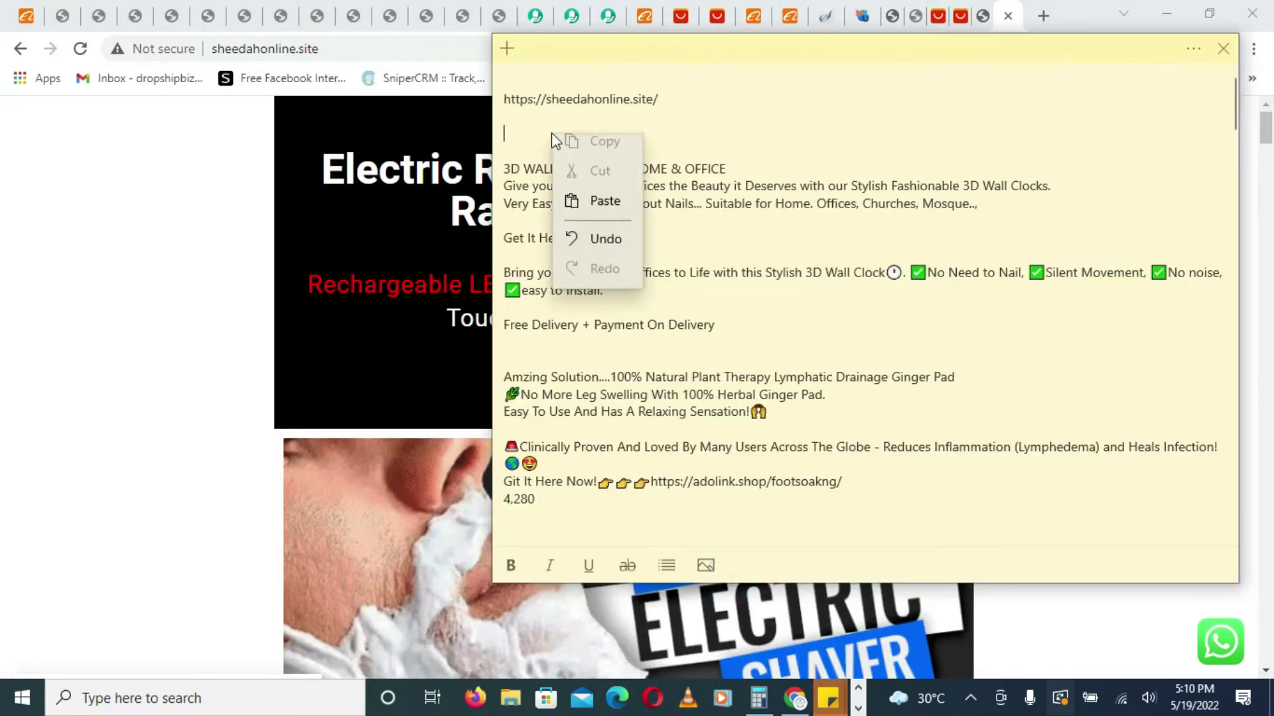
click(598, 202)
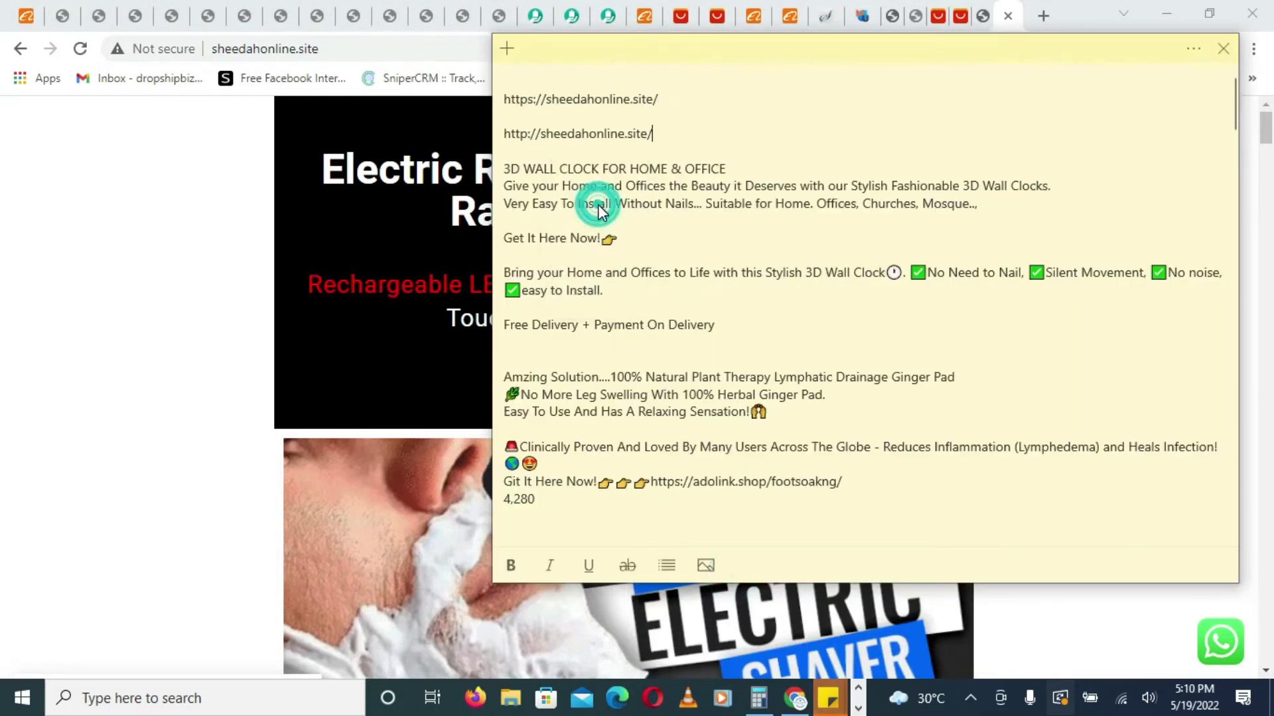
click(524, 134)
click(526, 139)
key(Delete)
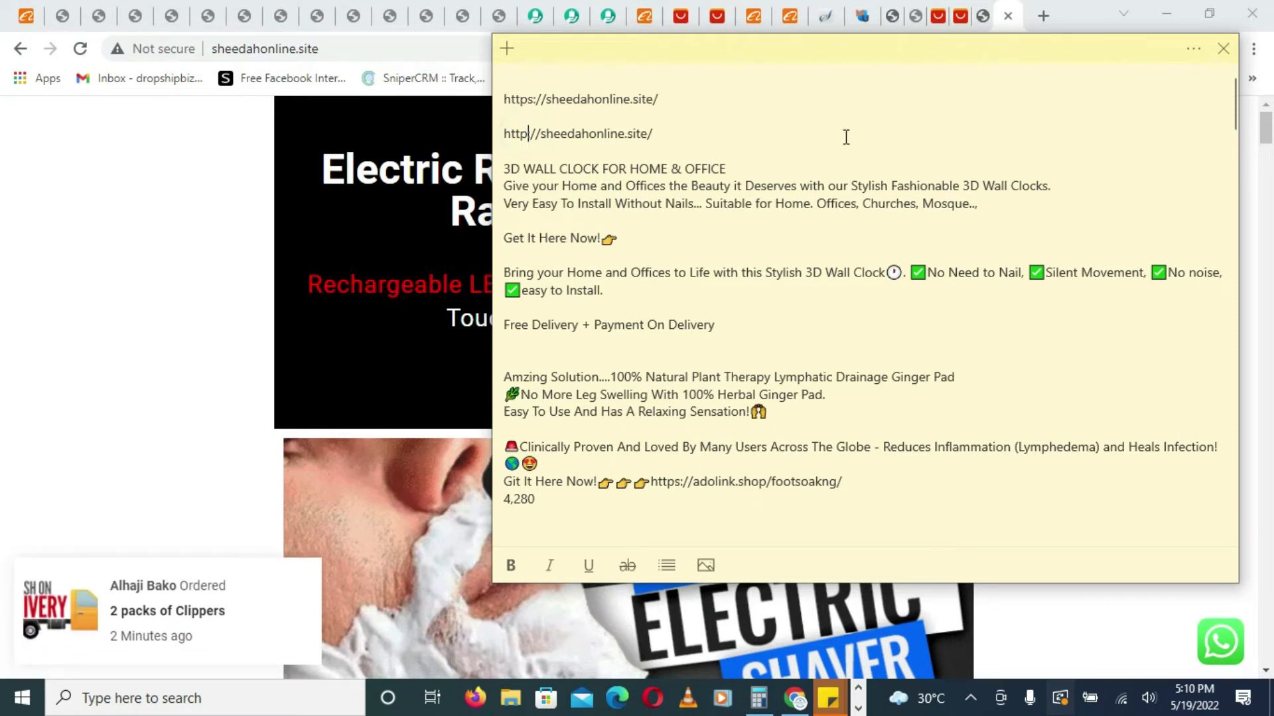
key(Delete)
key(Delete)
text(s)
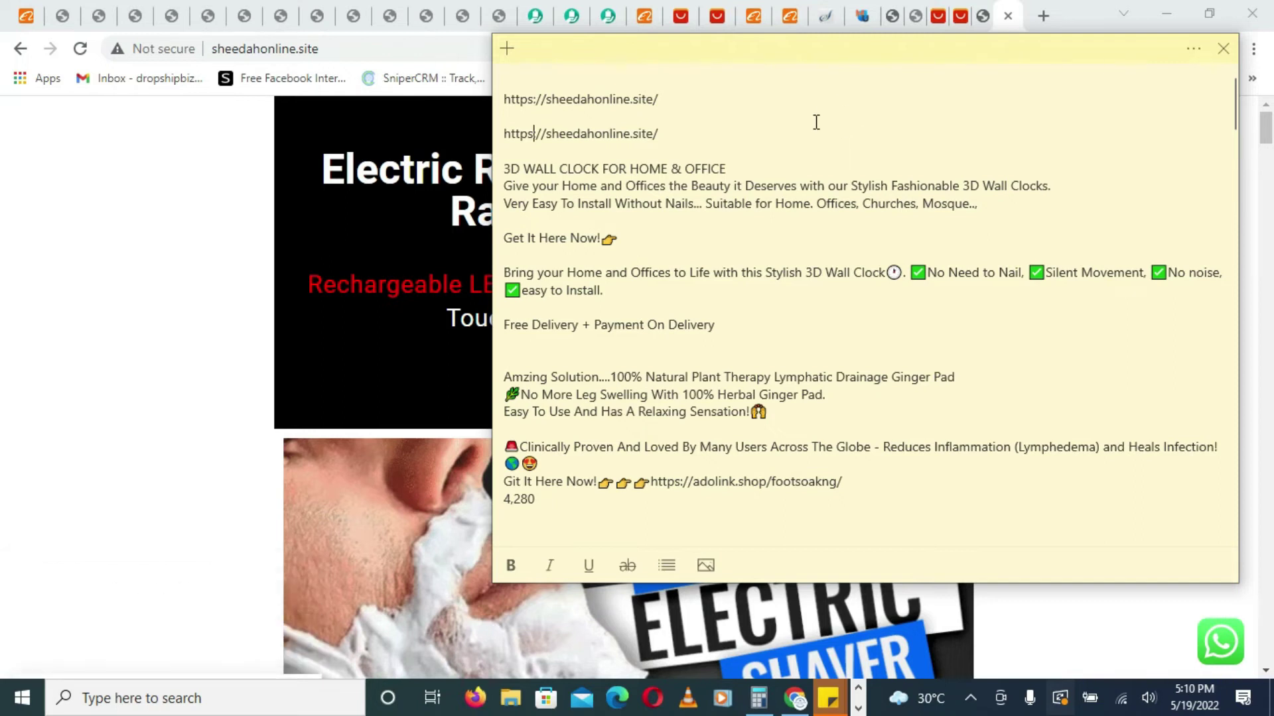
click(205, 318)
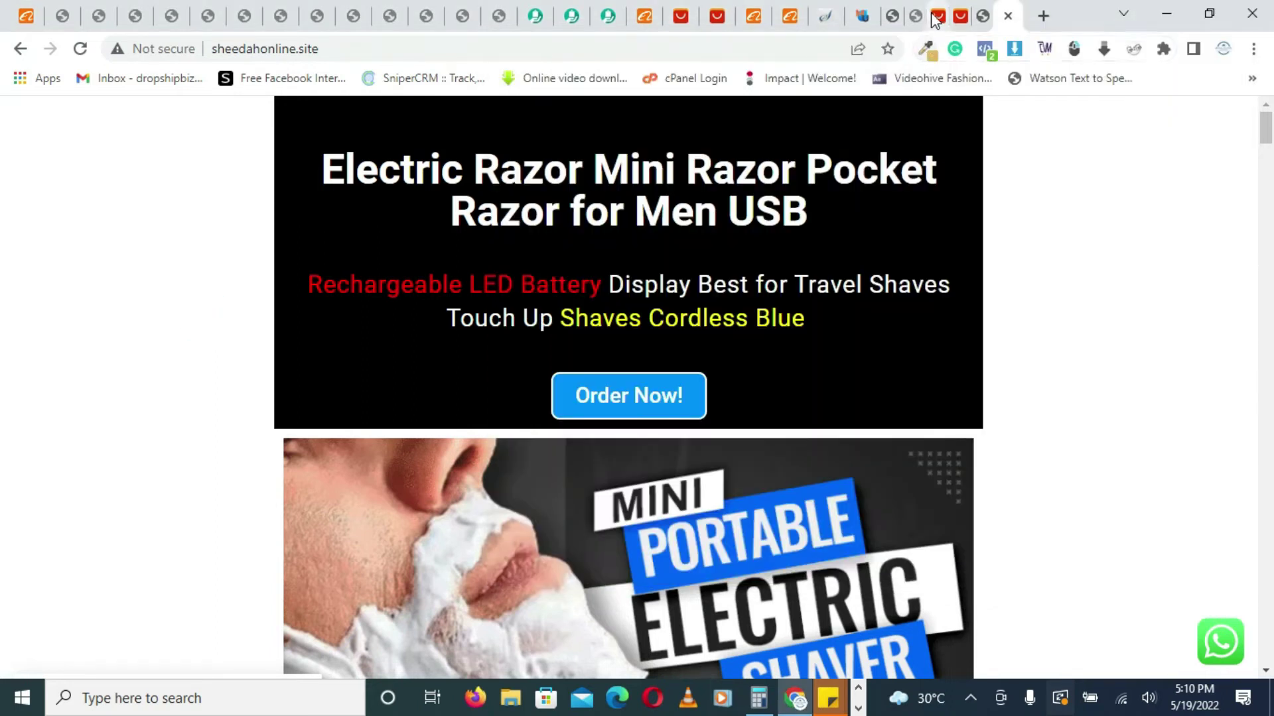
Go to the order form near the end of the sheedahonline.site page and place the cursor in the Full Name field.
drag(1268, 136, 1271, 615)
click(707, 367)
scroll(711, 365, down, 5)
scroll(717, 364, up, 5)
scroll(718, 363, down, 3)
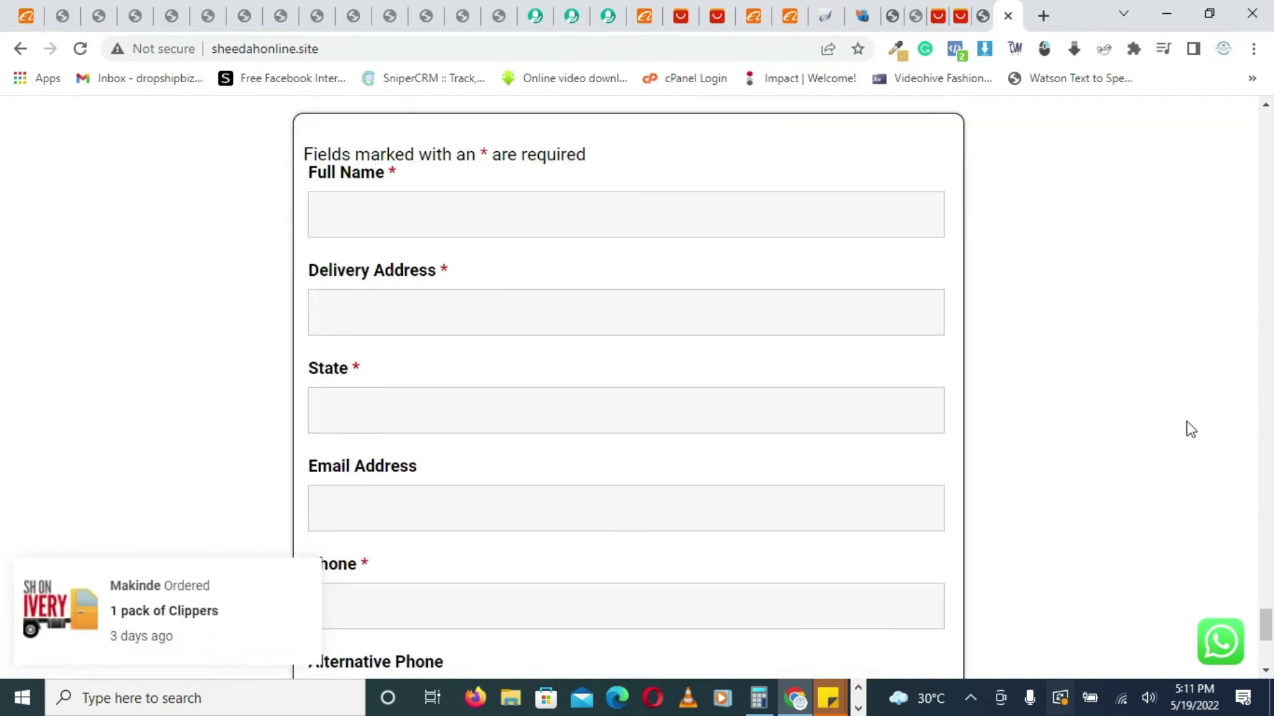
click(491, 211)
Look over the razor product images and description, and the order form's required fields and quantity options.
scroll(2, 307, up, 20)
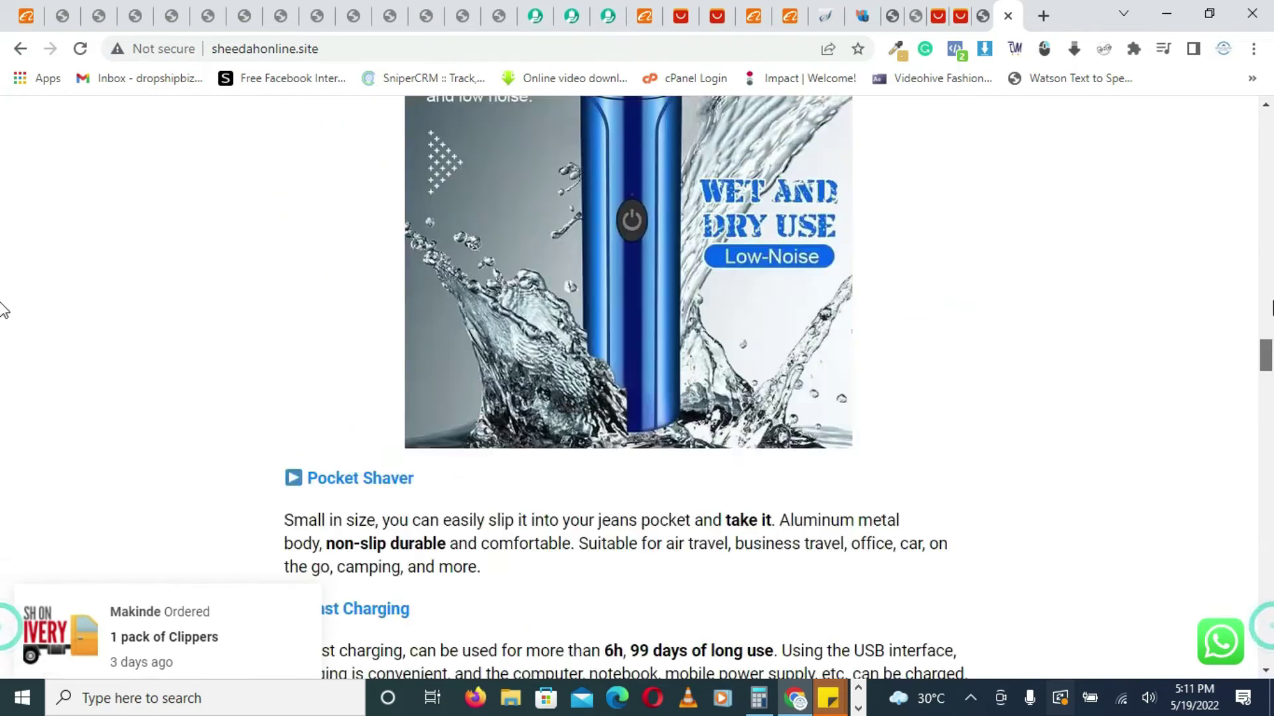
scroll(2, 179, down, 10)
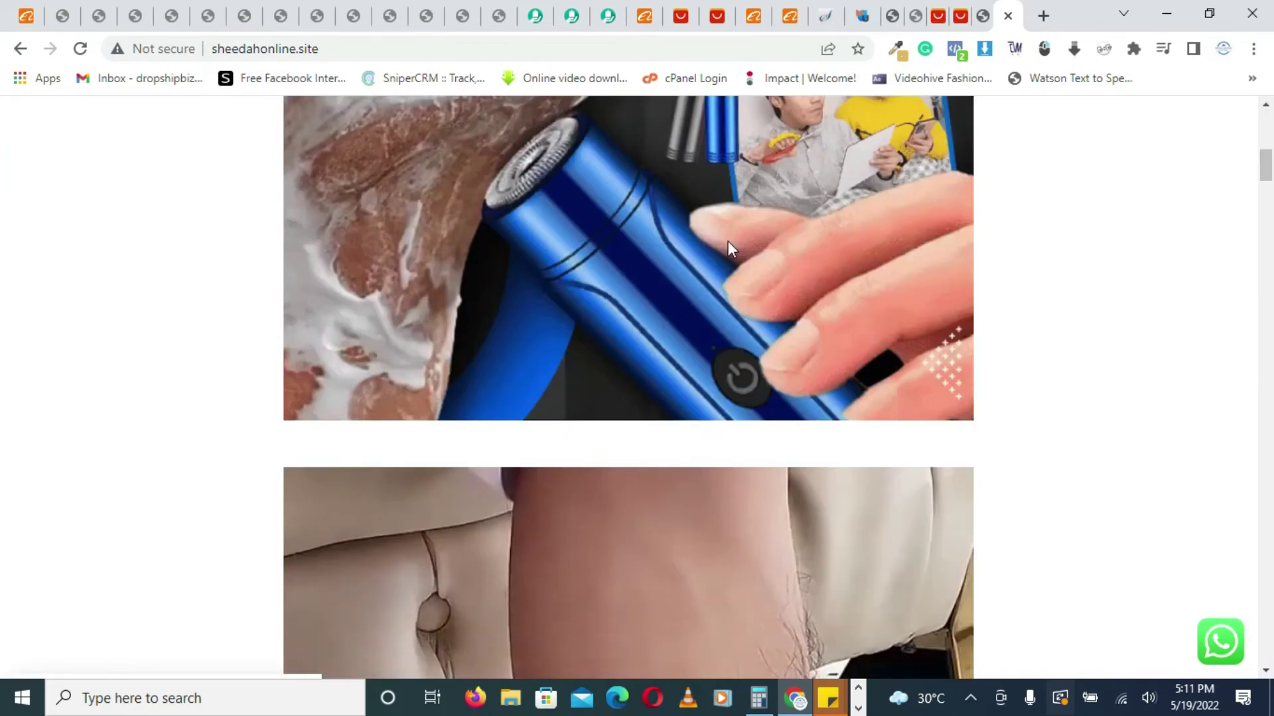
scroll(733, 255, down, 4)
scroll(862, 358, down, 13)
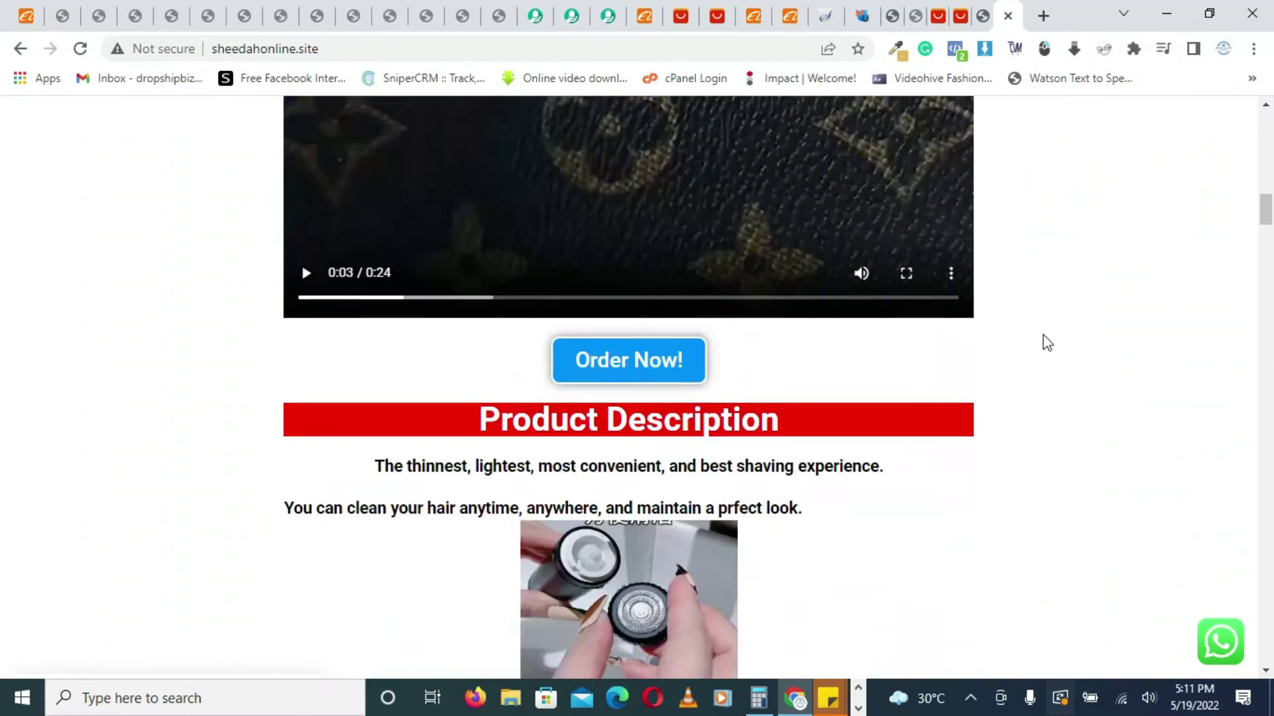
scroll(2, 398, down, 20)
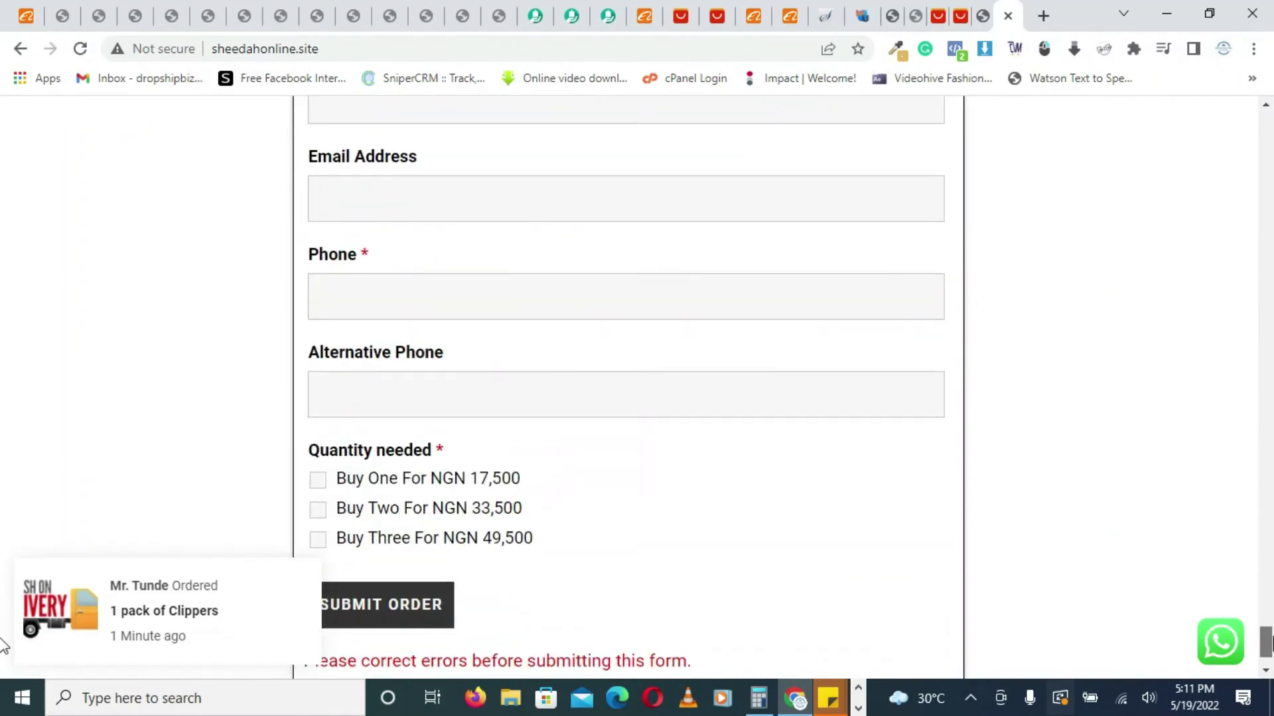
scroll(3, 616, up, 8)
scroll(2, 613, down, 7)
scroll(629, 239, up, 3)
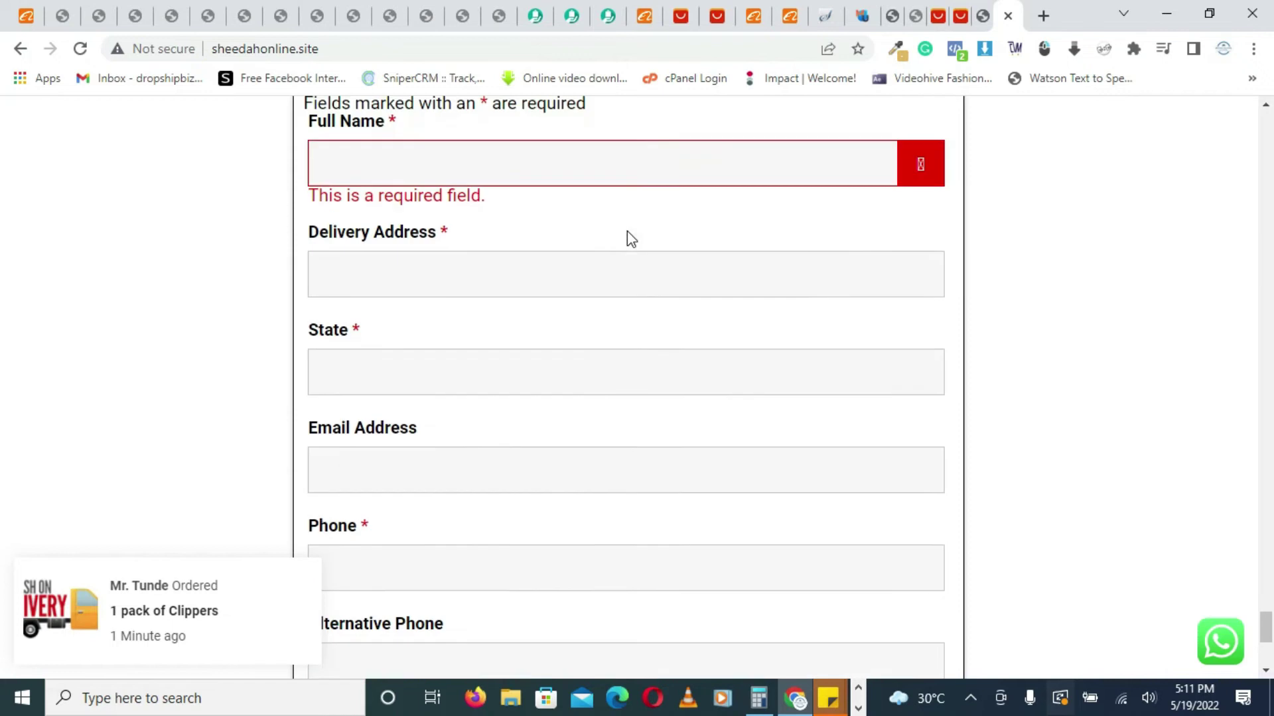
click(561, 353)
scroll(591, 318, down, 5)
scroll(591, 319, down, 1)
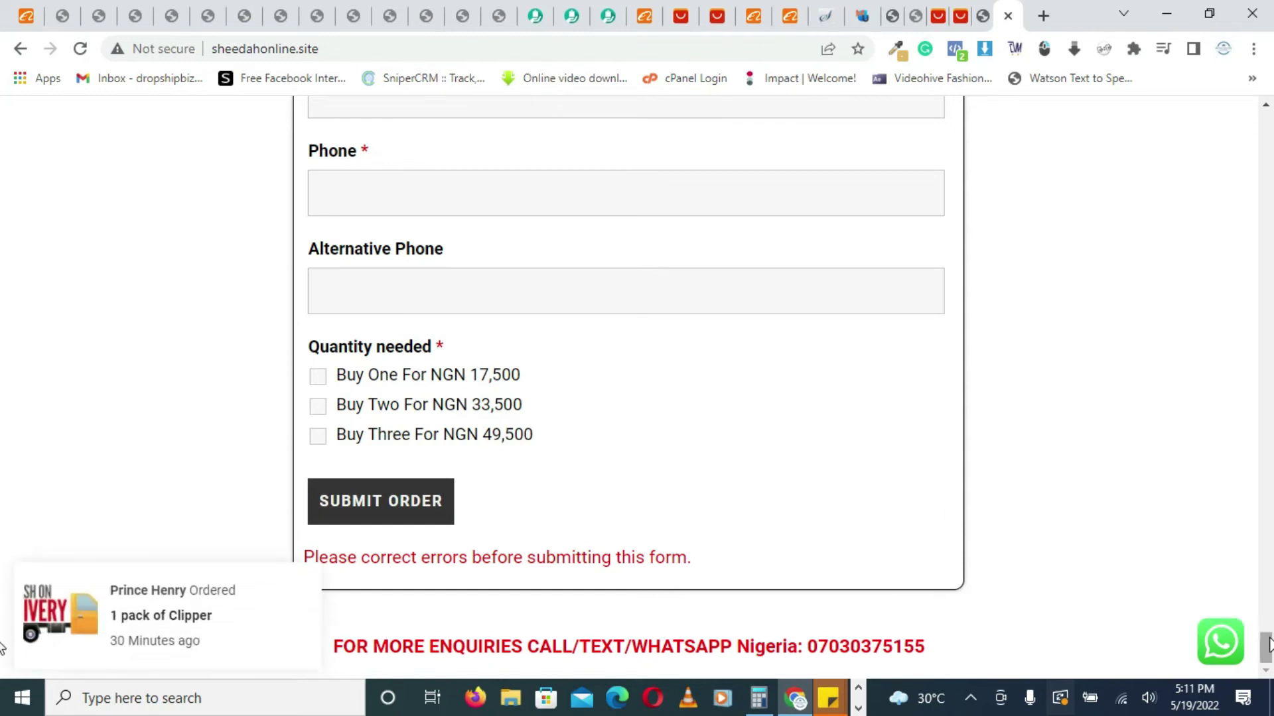
Review the promo countdown, delivery information and ordering notes above the form, and return to its submit section.
scroll(2, 643, up, 9)
scroll(3, 619, up, 20)
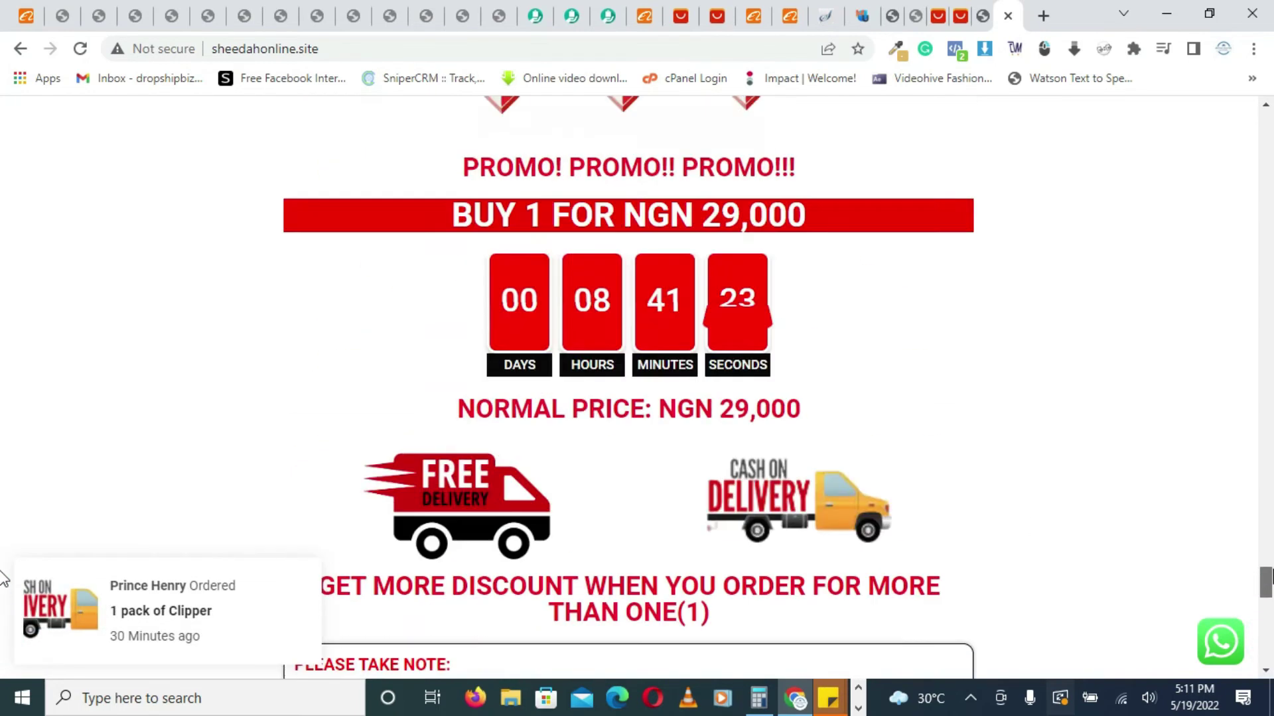
scroll(2, 617, down, 18)
scroll(2, 610, up, 15)
scroll(3, 584, down, 7)
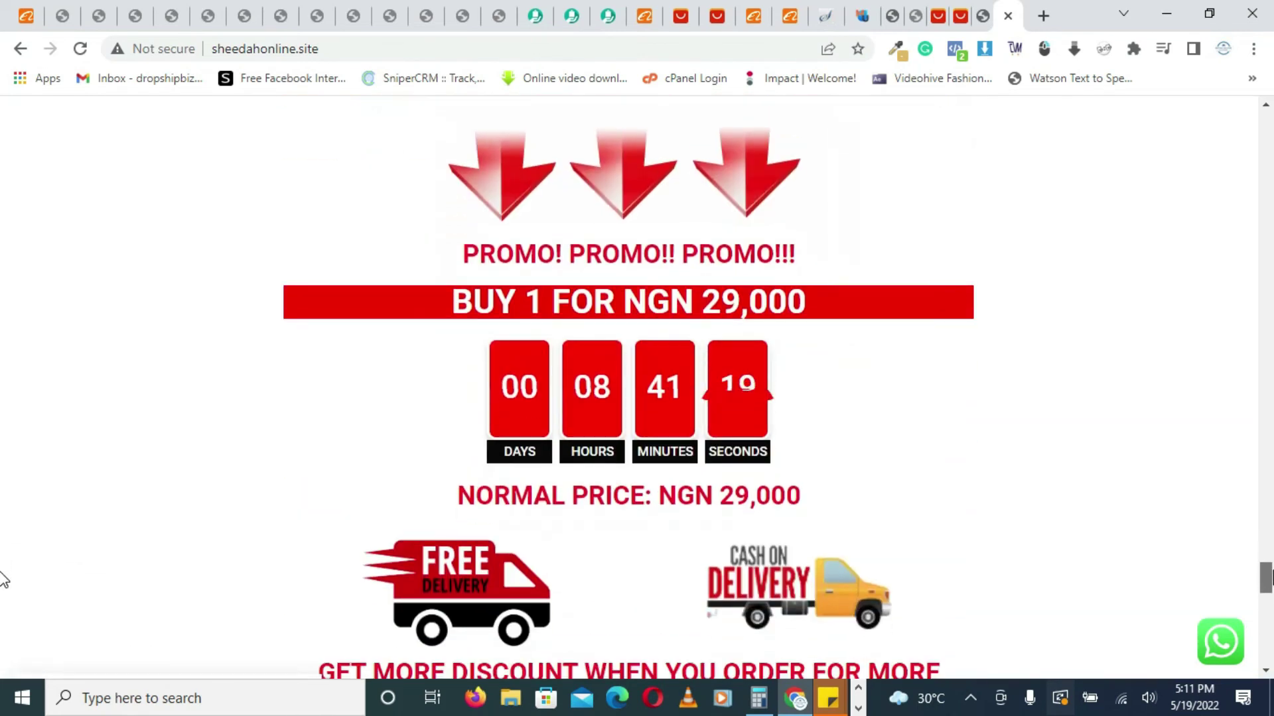
scroll(2, 583, down, 13)
scroll(3, 605, up, 5)
scroll(3, 603, up, 1)
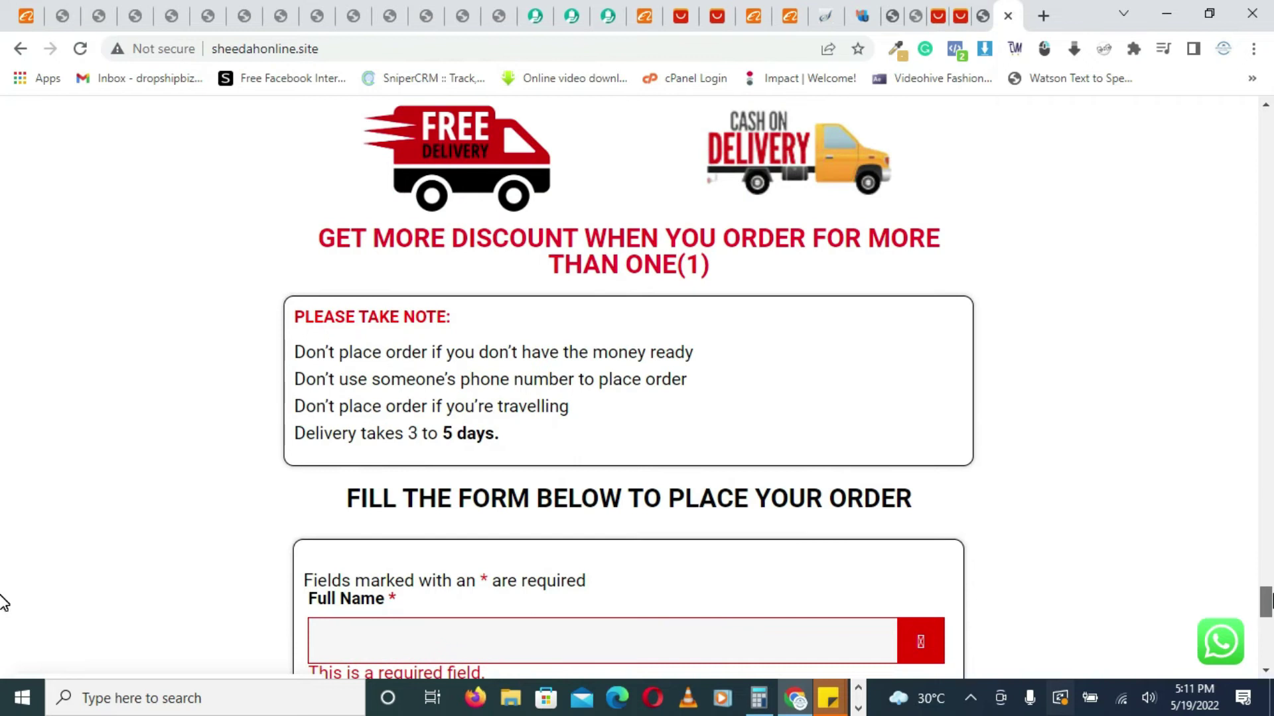
scroll(2, 637, down, 12)
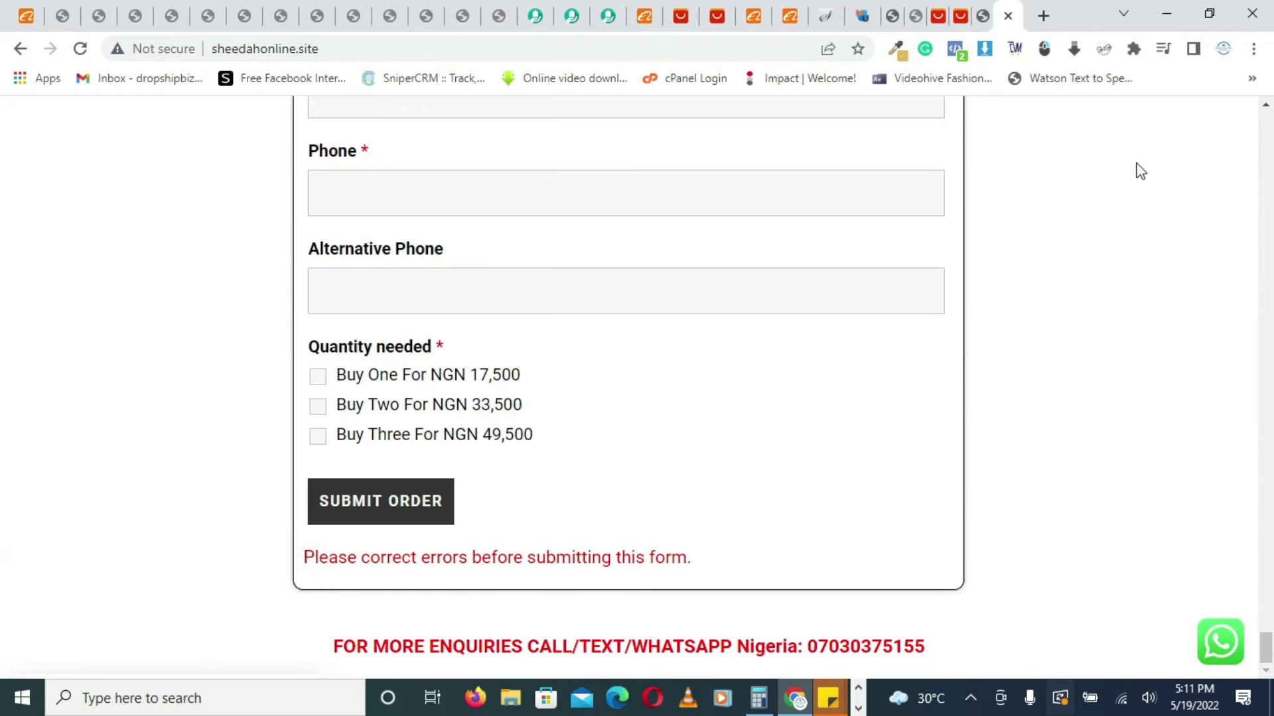
Return to the smartbest.shop General settings and highlight the address in the Administration Email Address field.
click(916, 18)
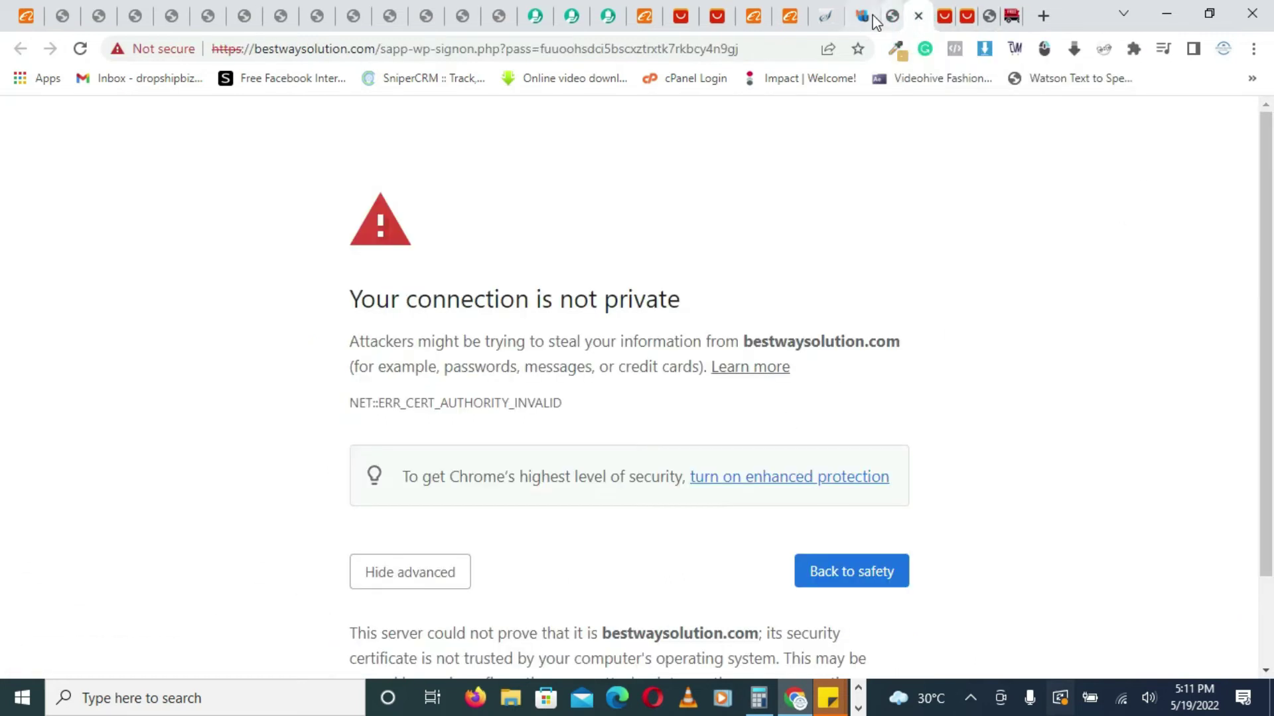
click(887, 21)
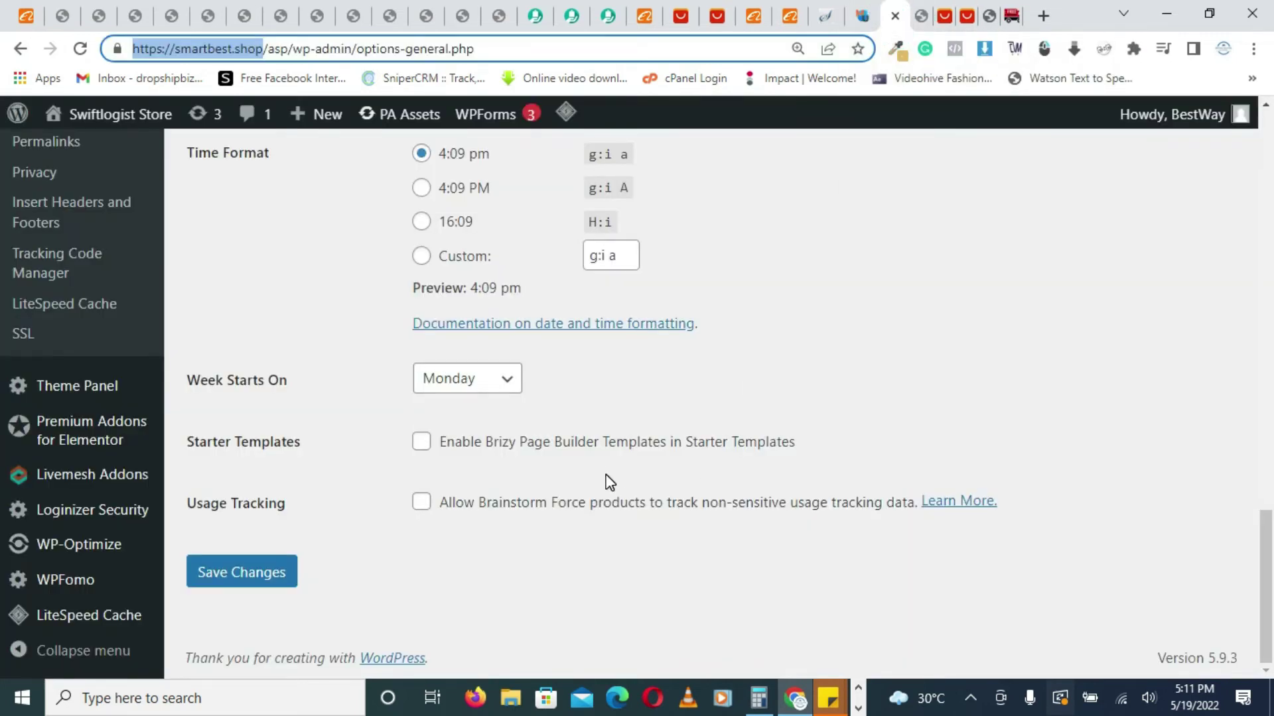
scroll(105, 349, up, 5)
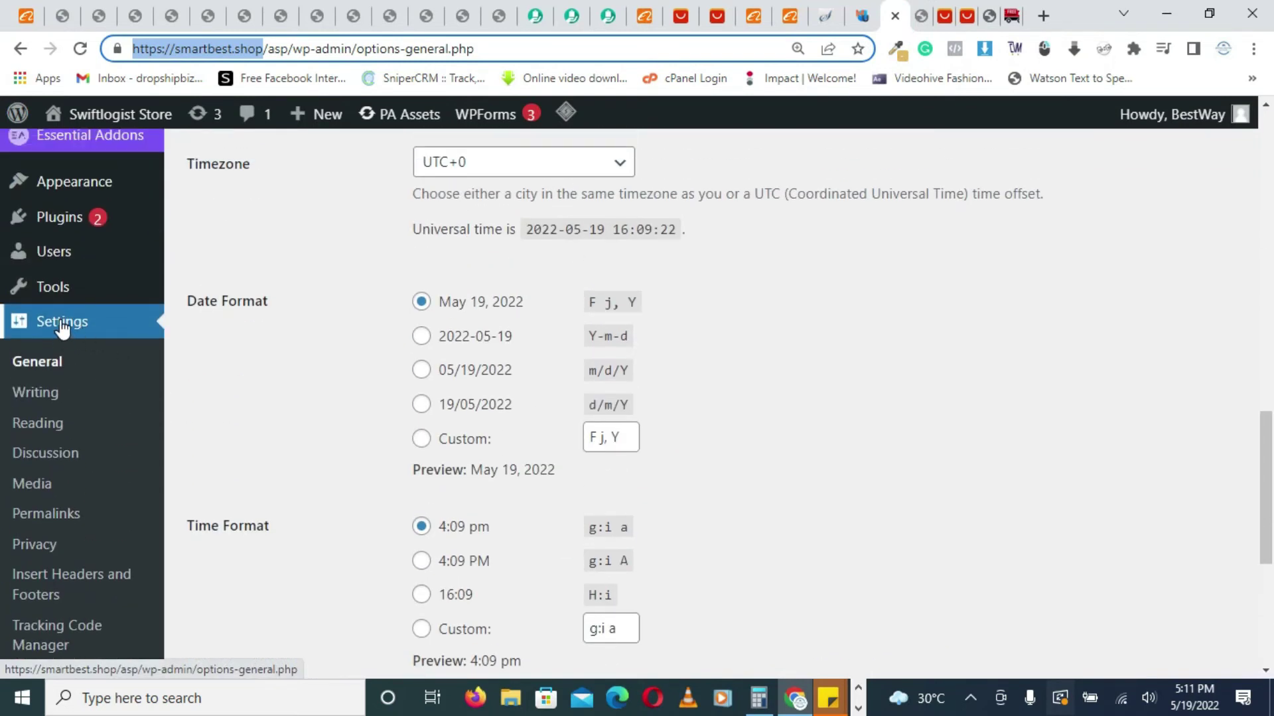
scroll(1043, 319, up, 5)
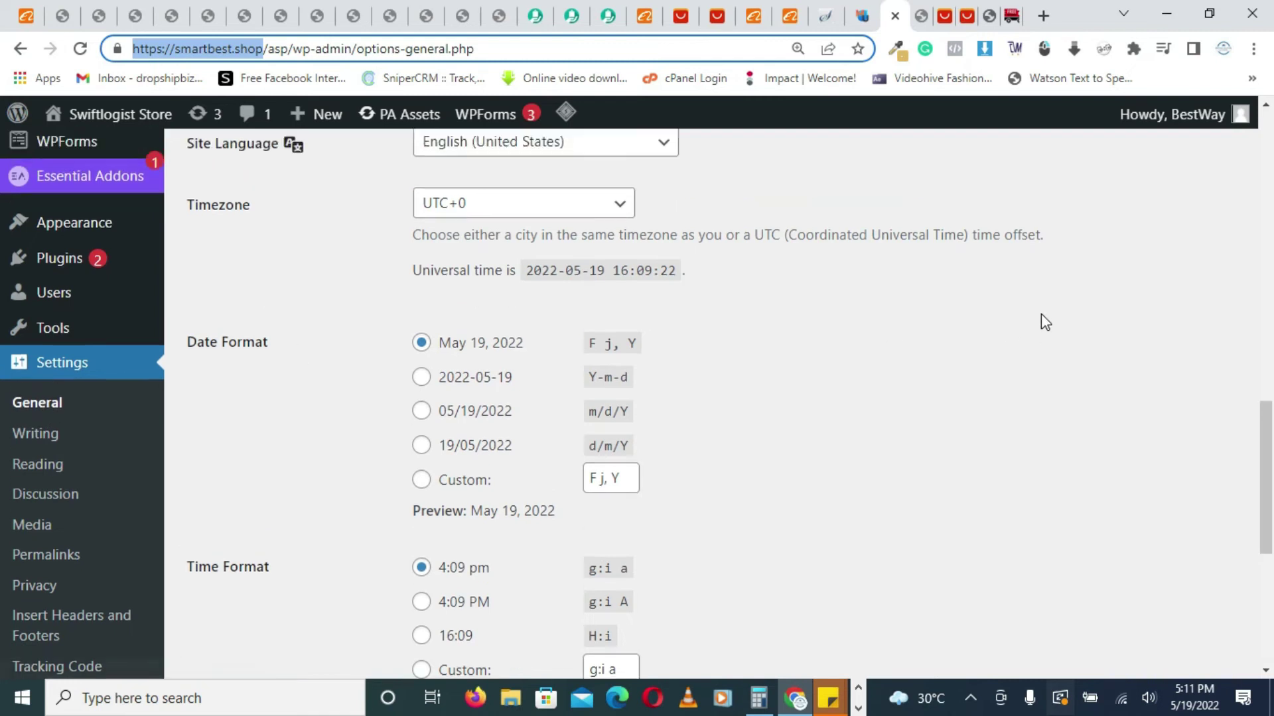
scroll(1041, 313, up, 1)
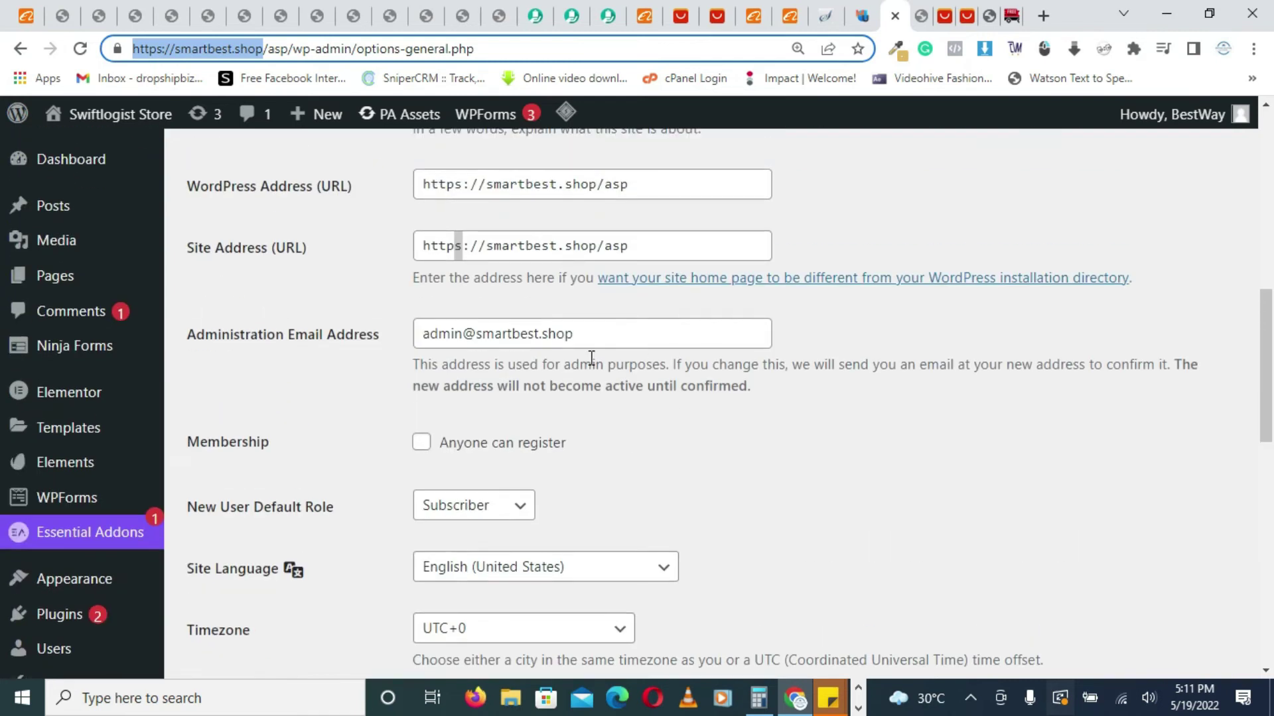
triple_click(595, 332)
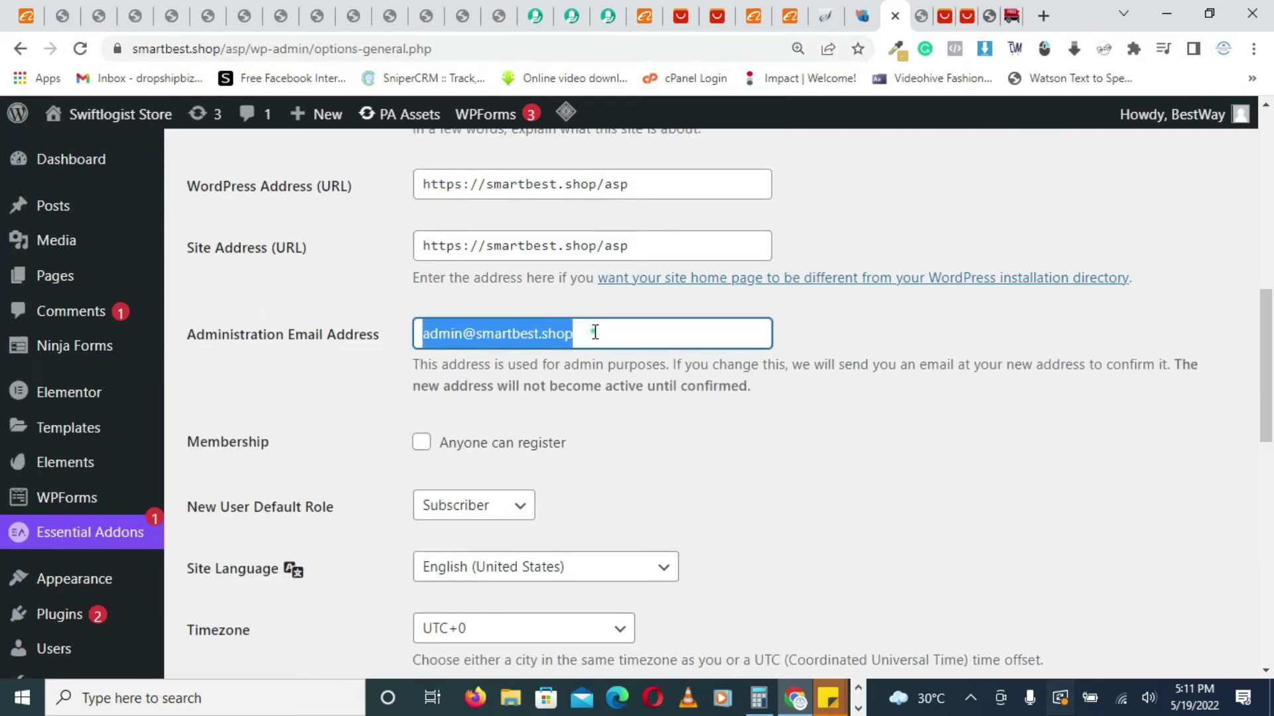
Copy the administration email address and open the Photochromic Reading Glasses form from the Ninja Forms list.
right_click(594, 333)
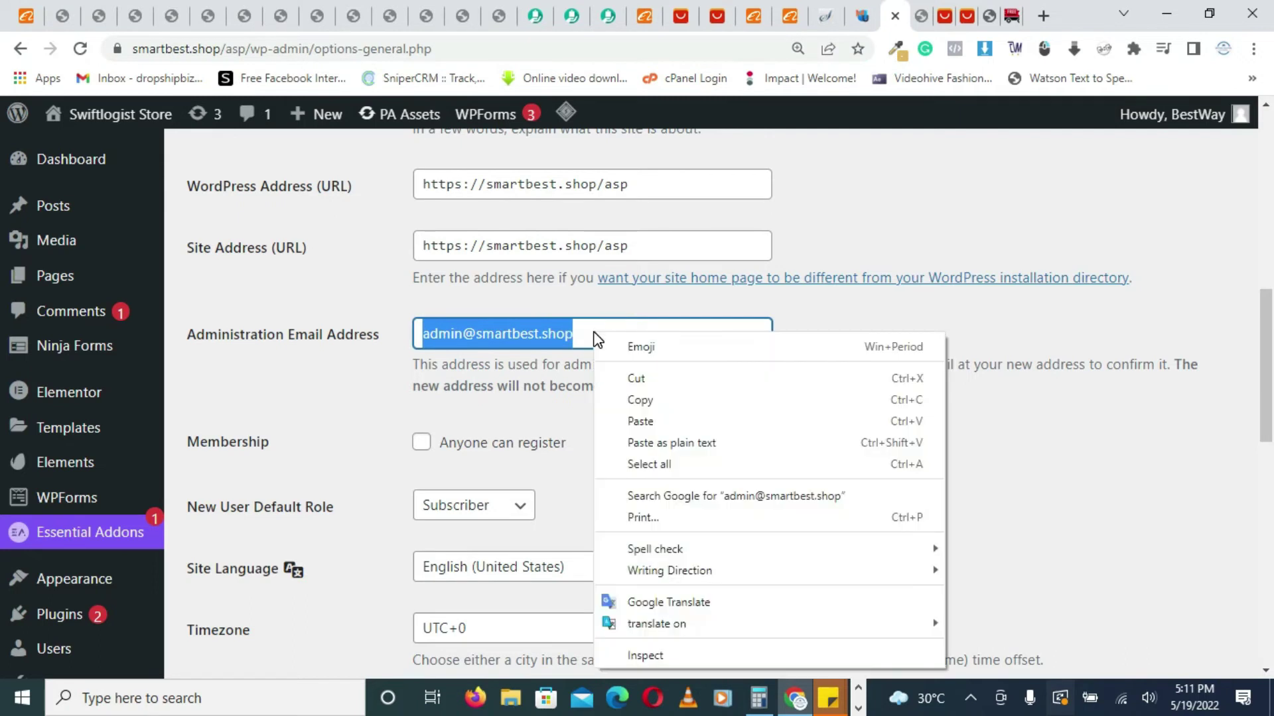
click(649, 403)
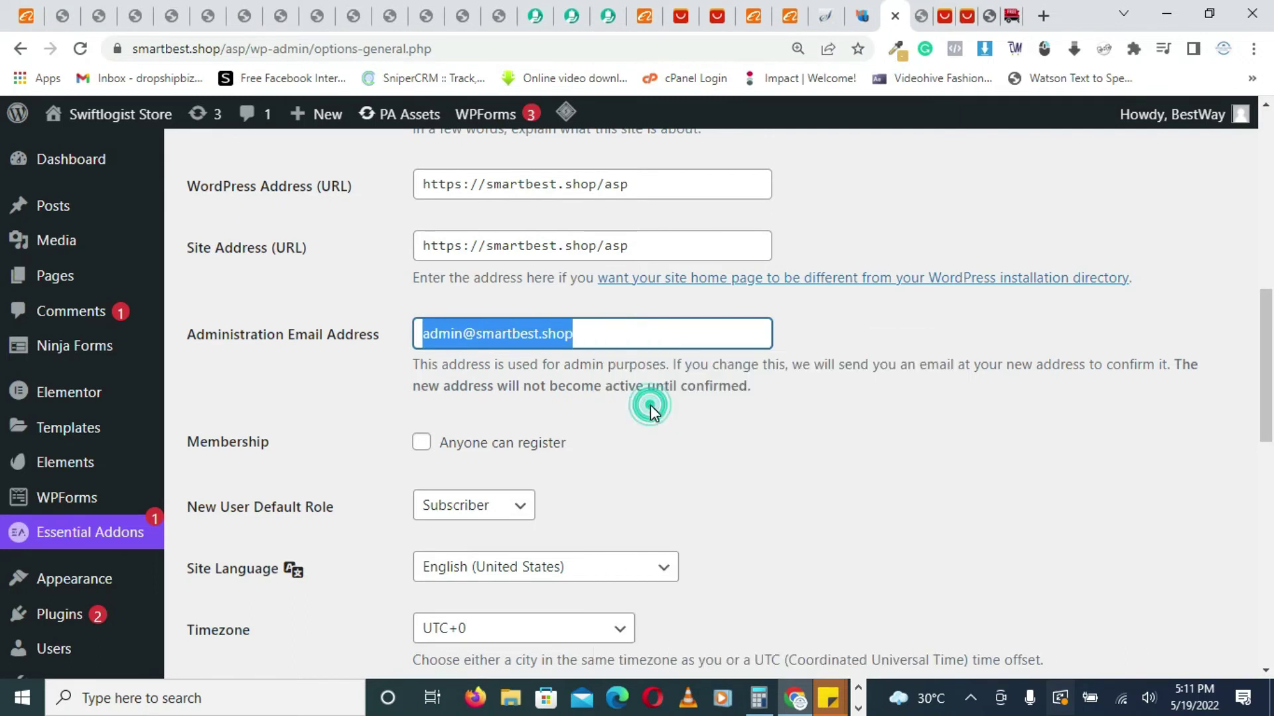
click(85, 340)
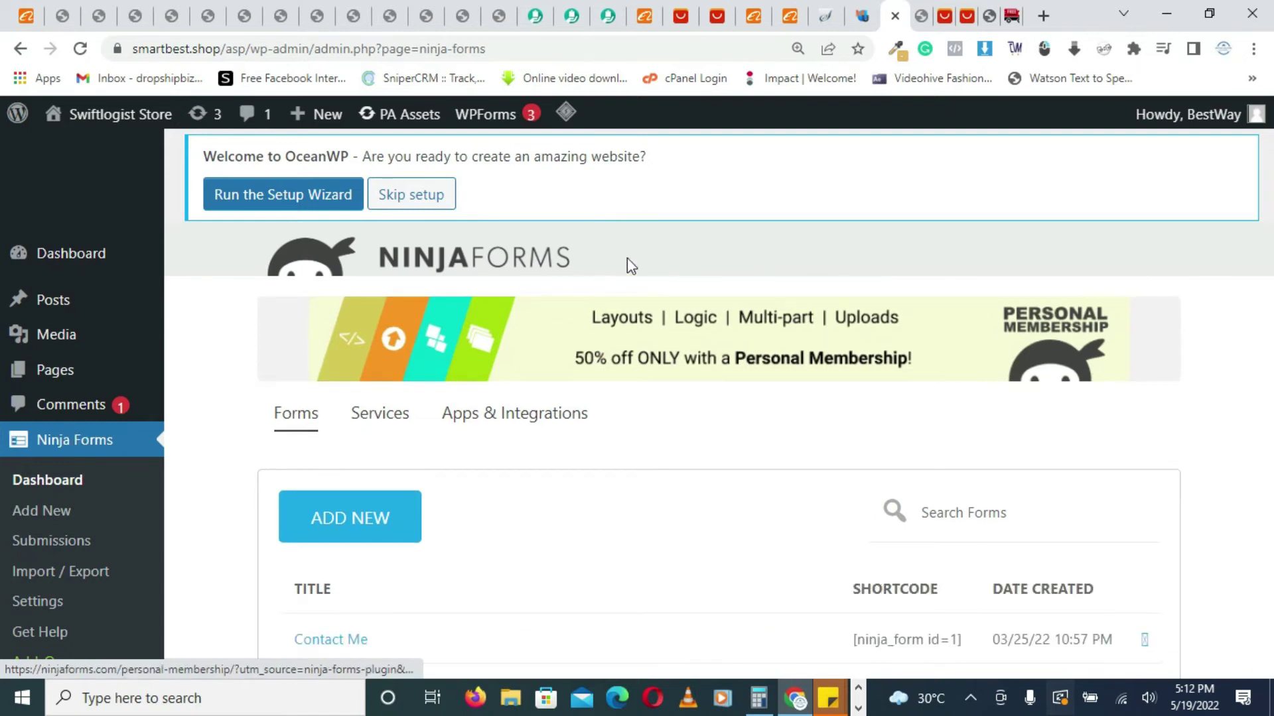
scroll(815, 255, down, 4)
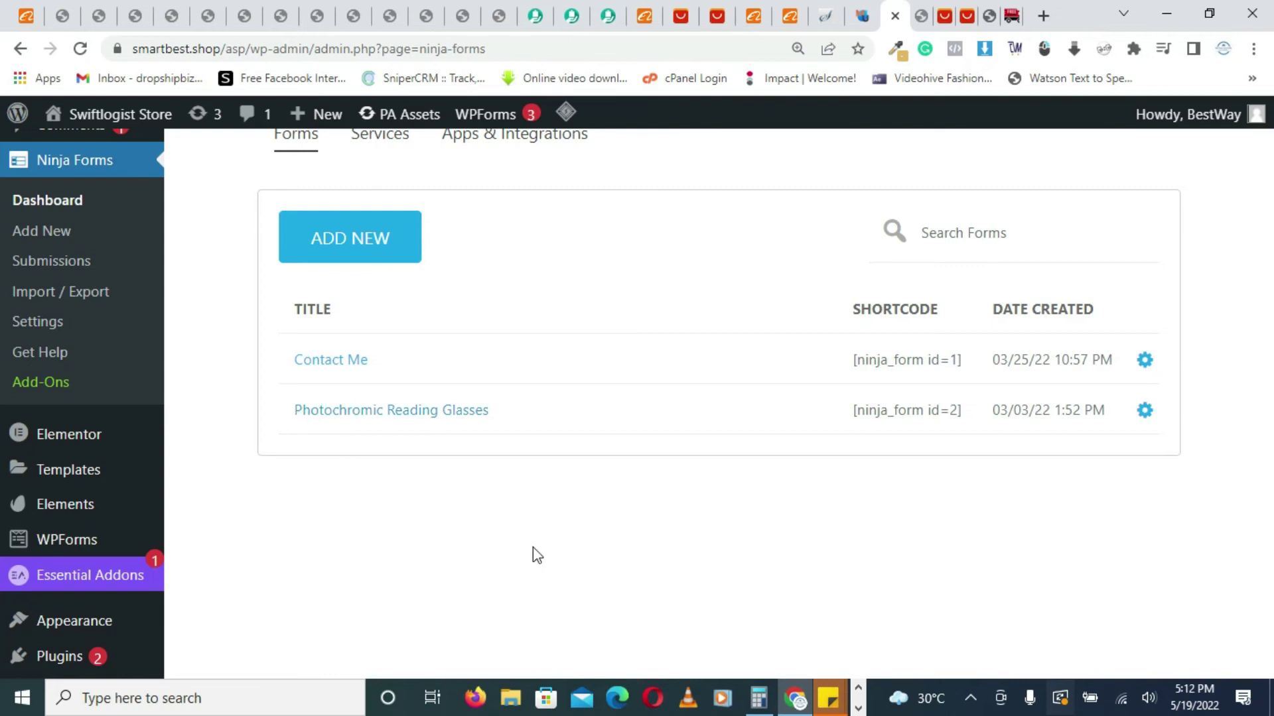
click(387, 417)
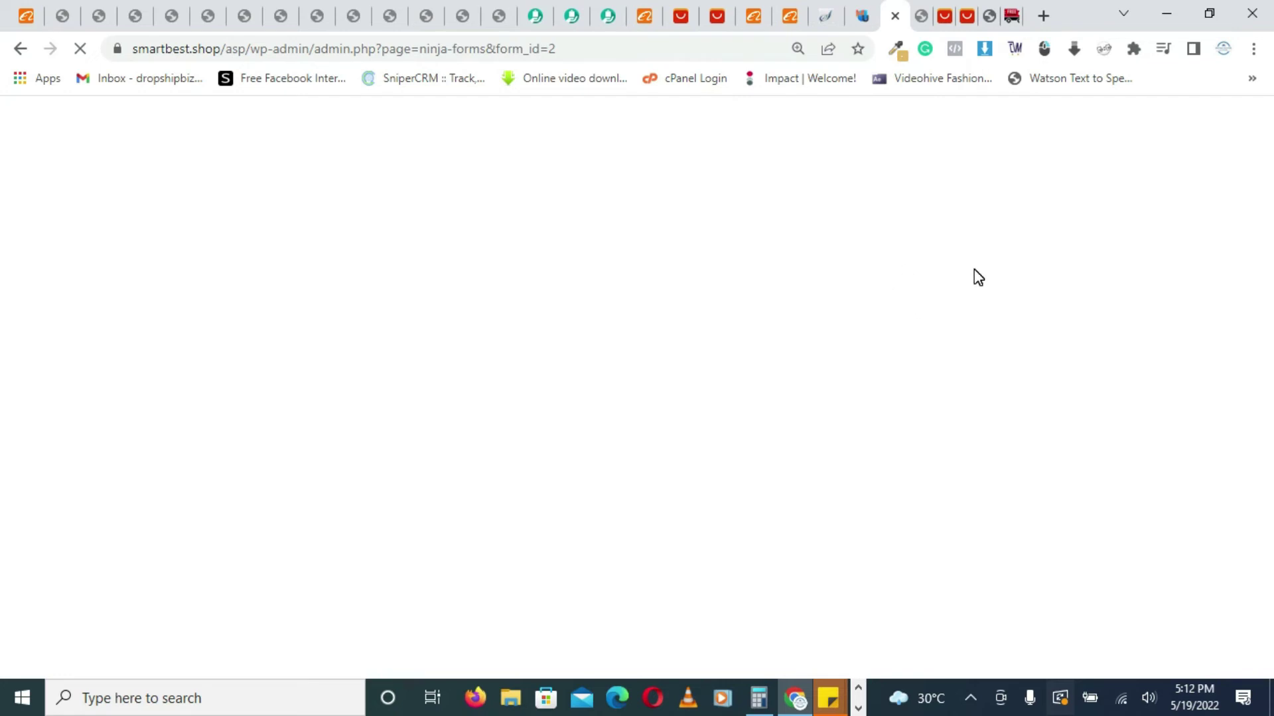
Look over the form's fields, then open the Email Notification action's settings.
click(1027, 327)
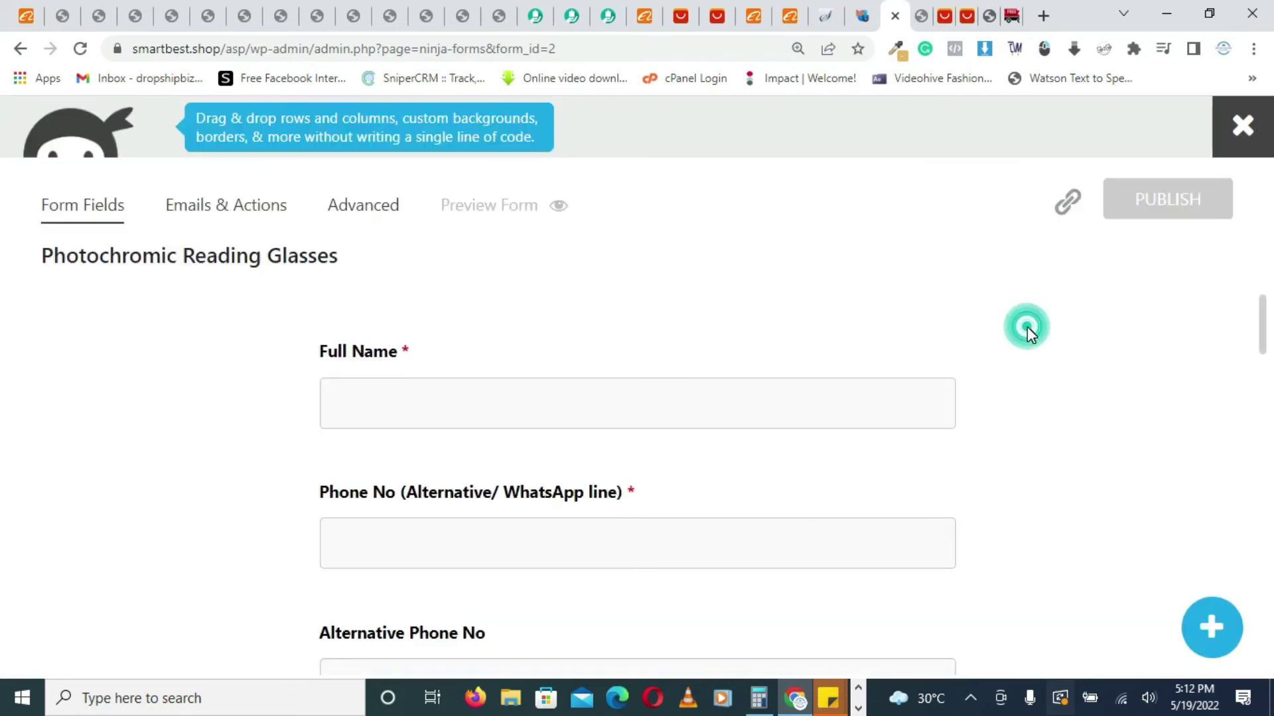
scroll(1027, 328, down, 15)
scroll(1027, 328, up, 5)
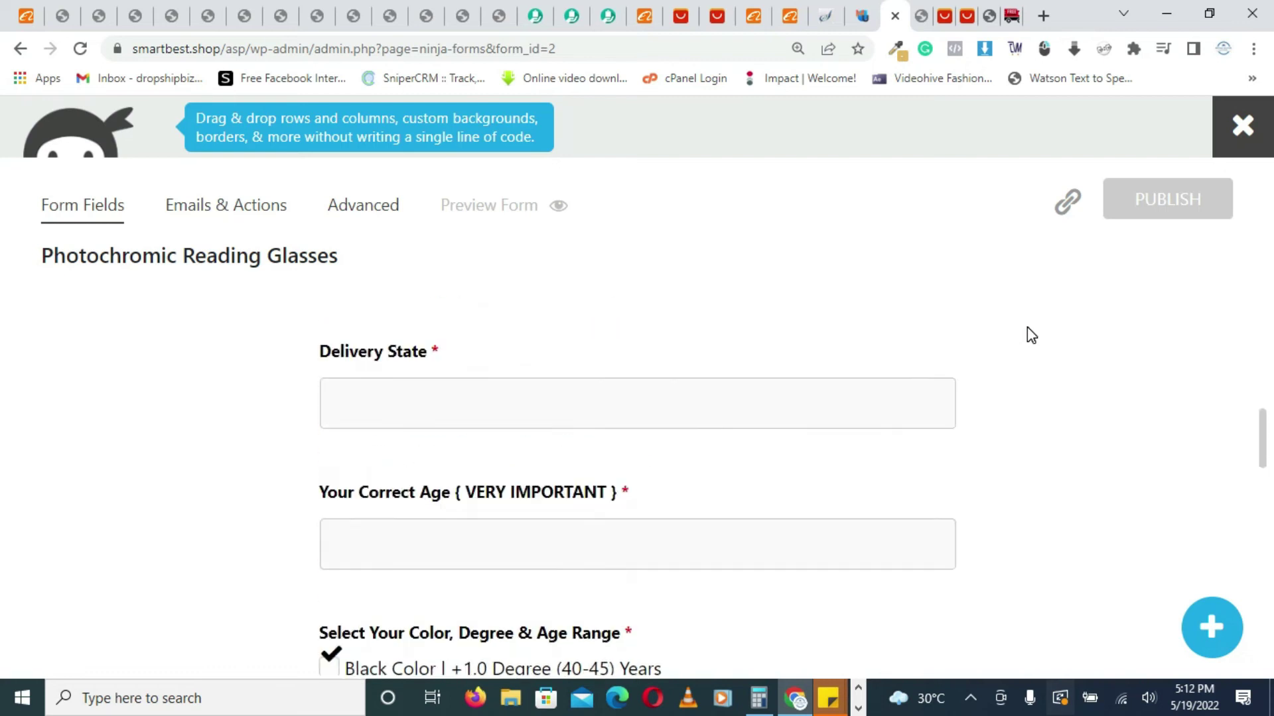
scroll(1027, 328, up, 5)
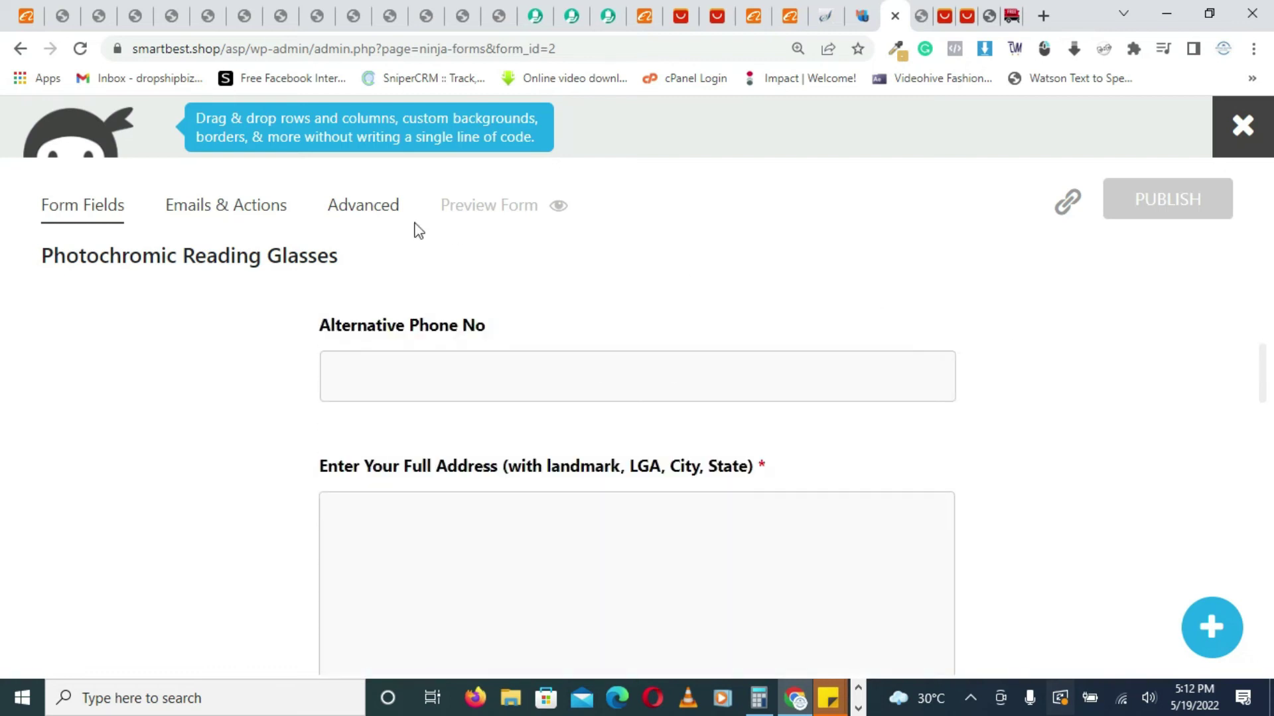
click(211, 212)
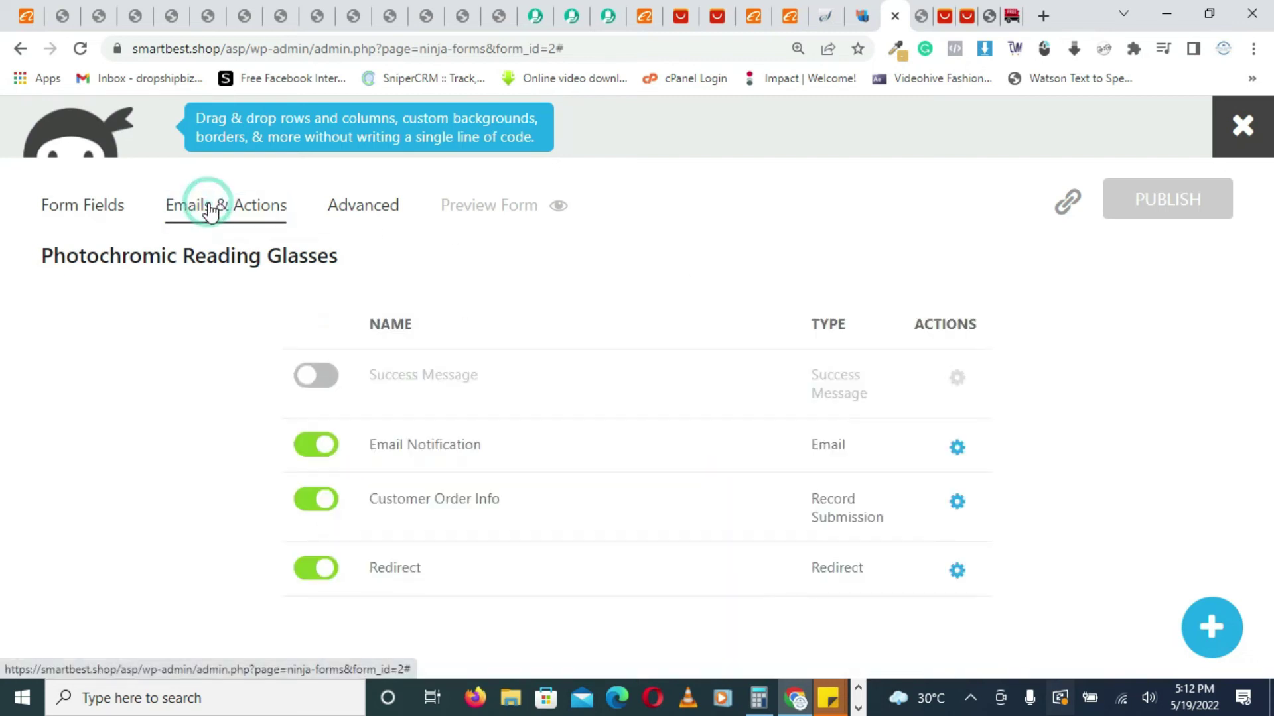
click(422, 449)
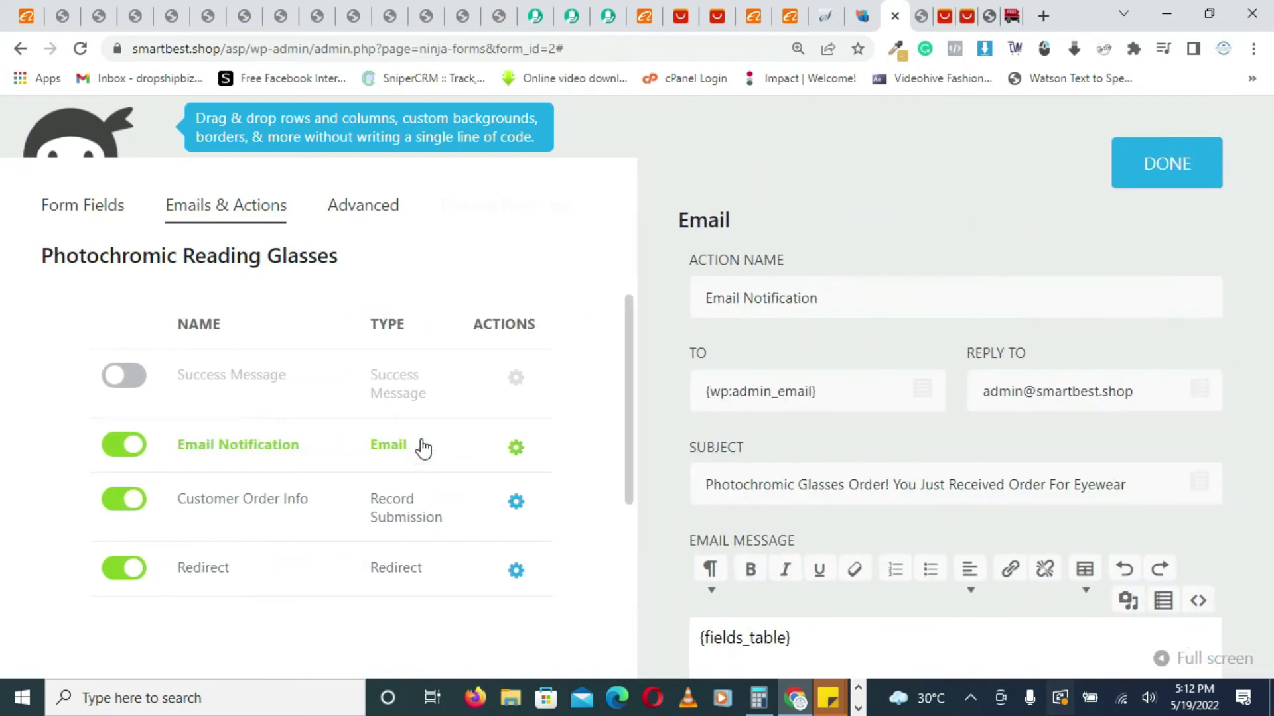
Replace the notification's Reply To address with the copied administration email and publish the form.
triple_click(1044, 392)
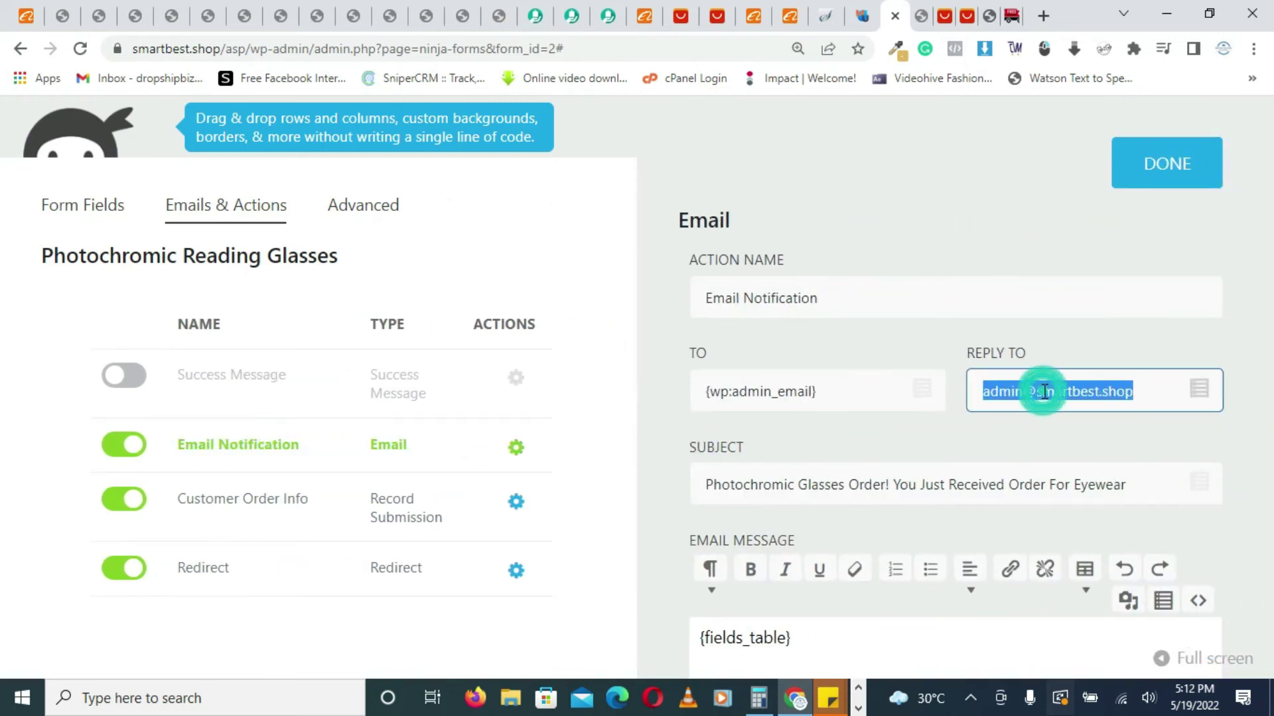
right_click(1044, 392)
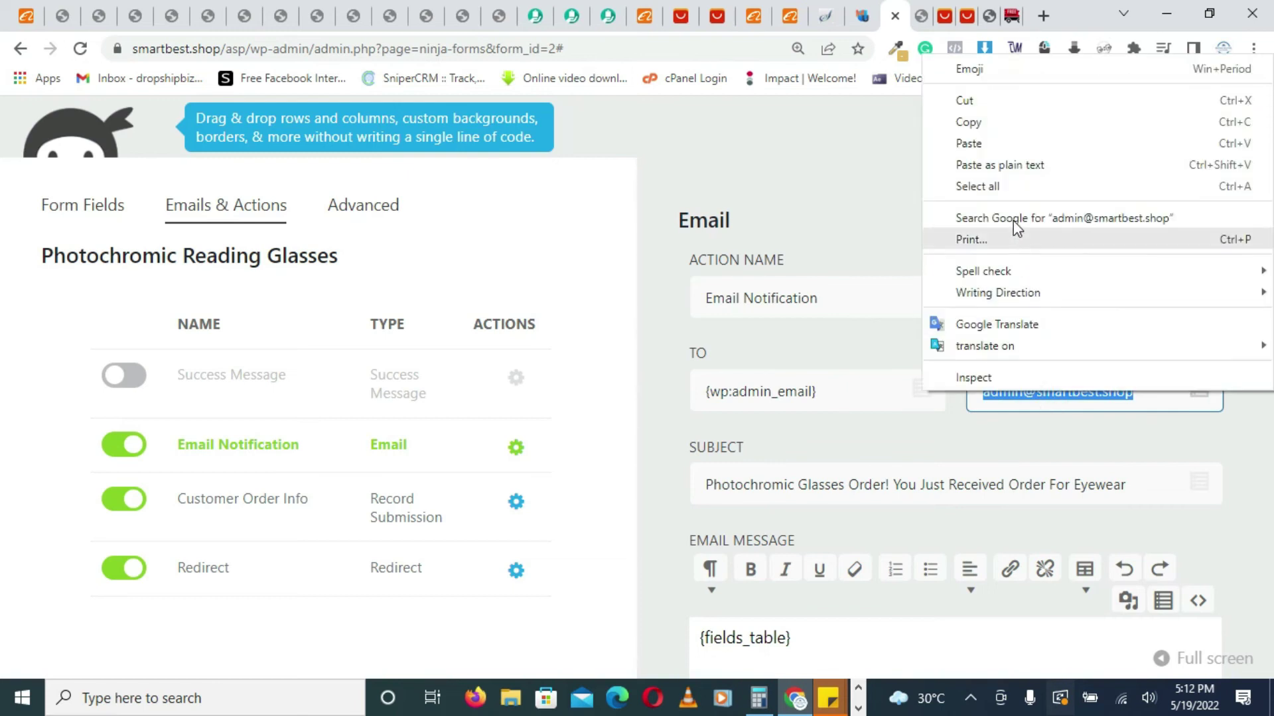
click(968, 143)
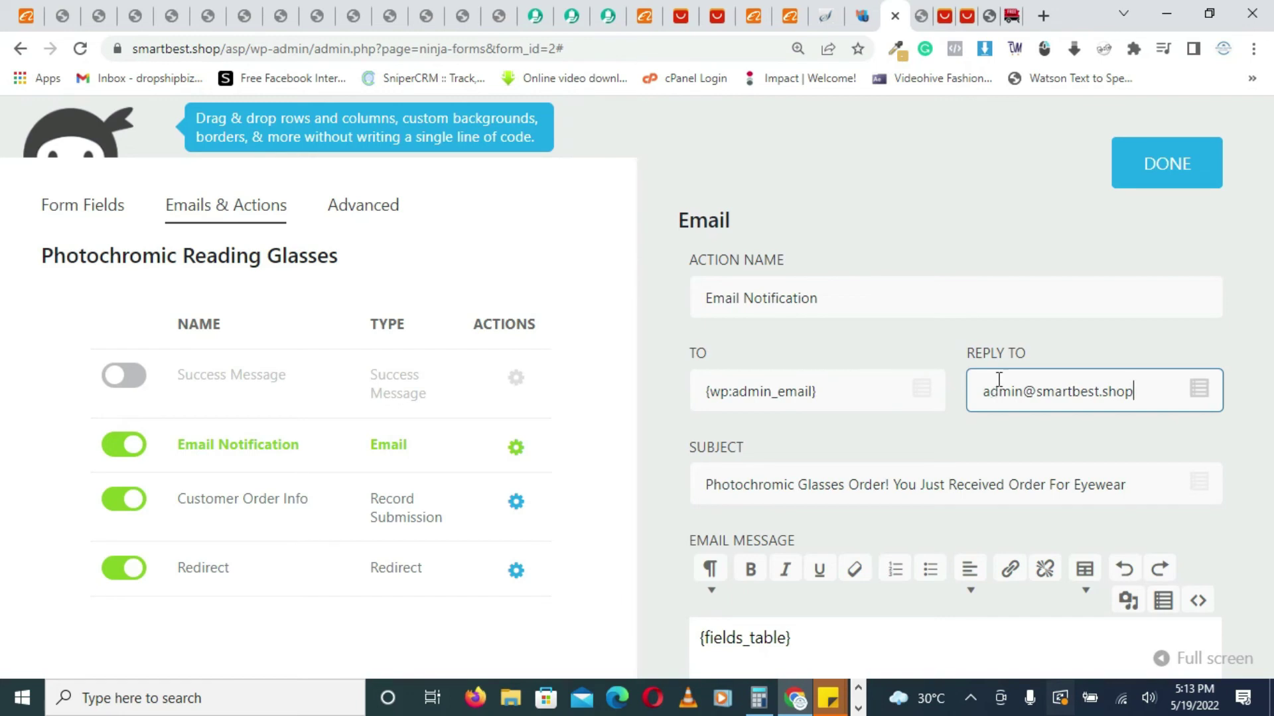
click(1166, 164)
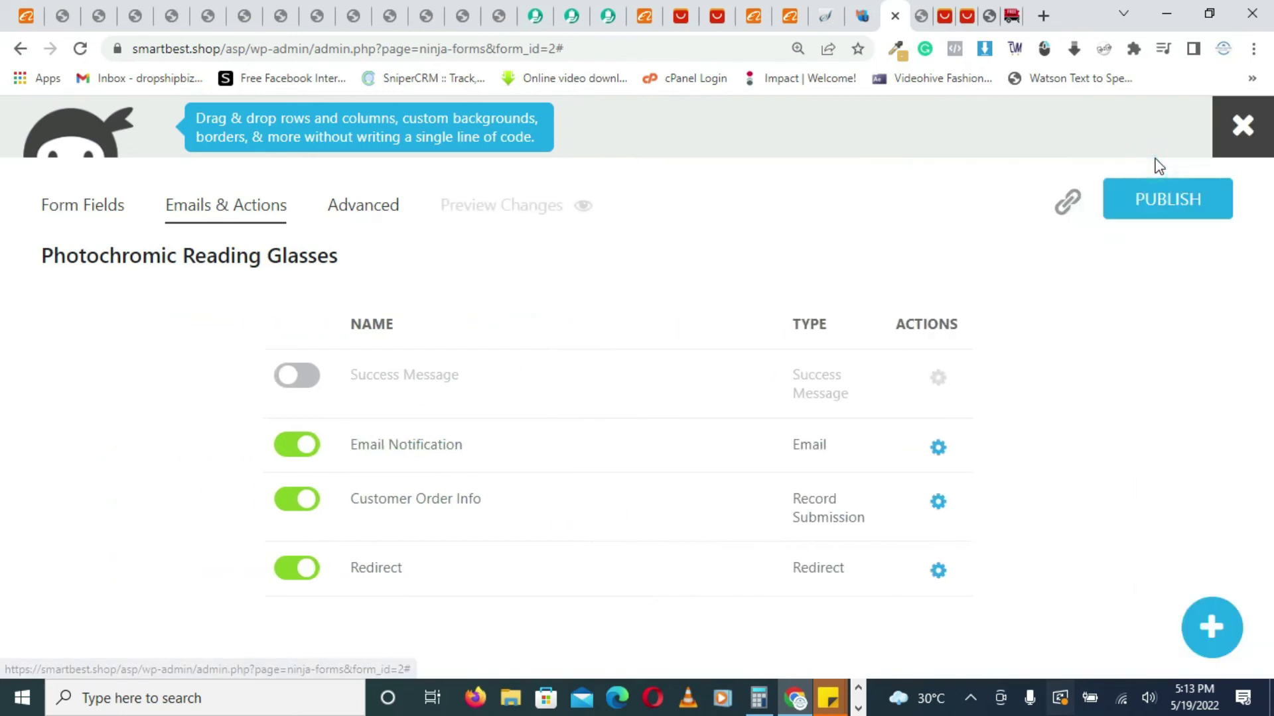
click(1162, 205)
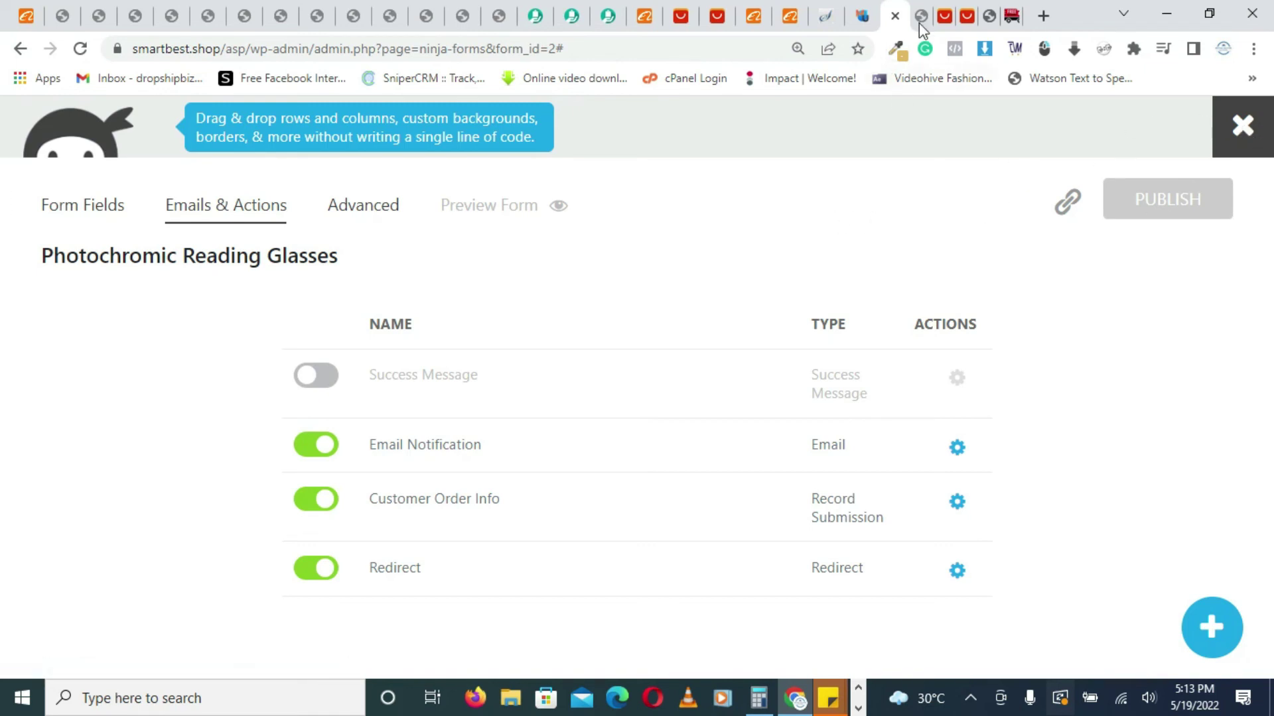
Switch to the sheedahonline.site page and highlight the promo price in the banner above the countdown.
click(1013, 16)
scroll(1064, 279, up, 15)
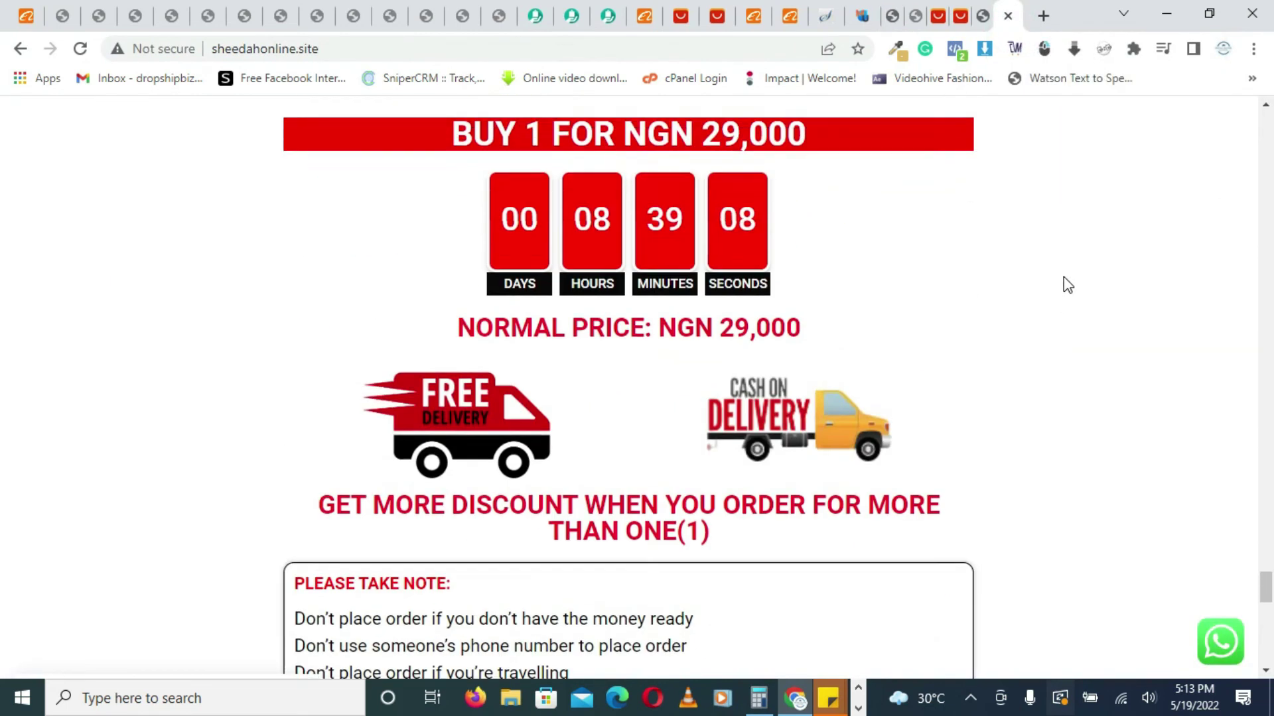
scroll(1064, 284, up, 4)
drag(455, 410, 873, 421)
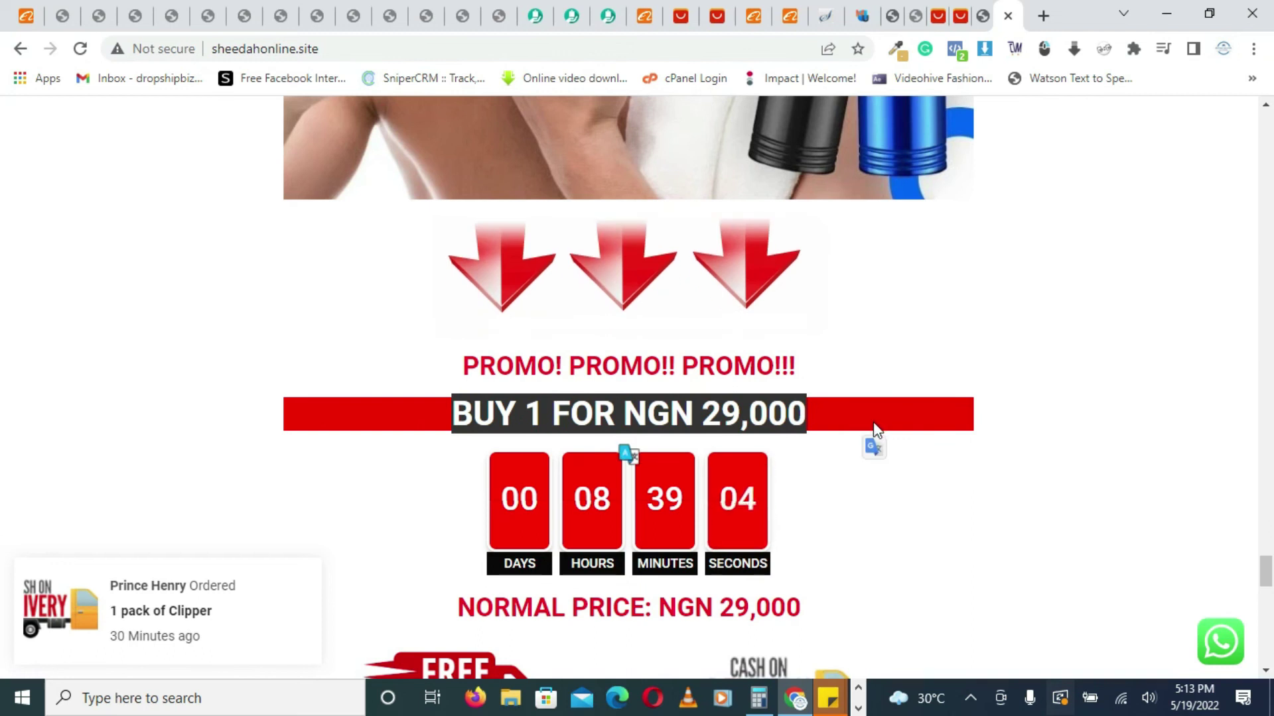
click(873, 422)
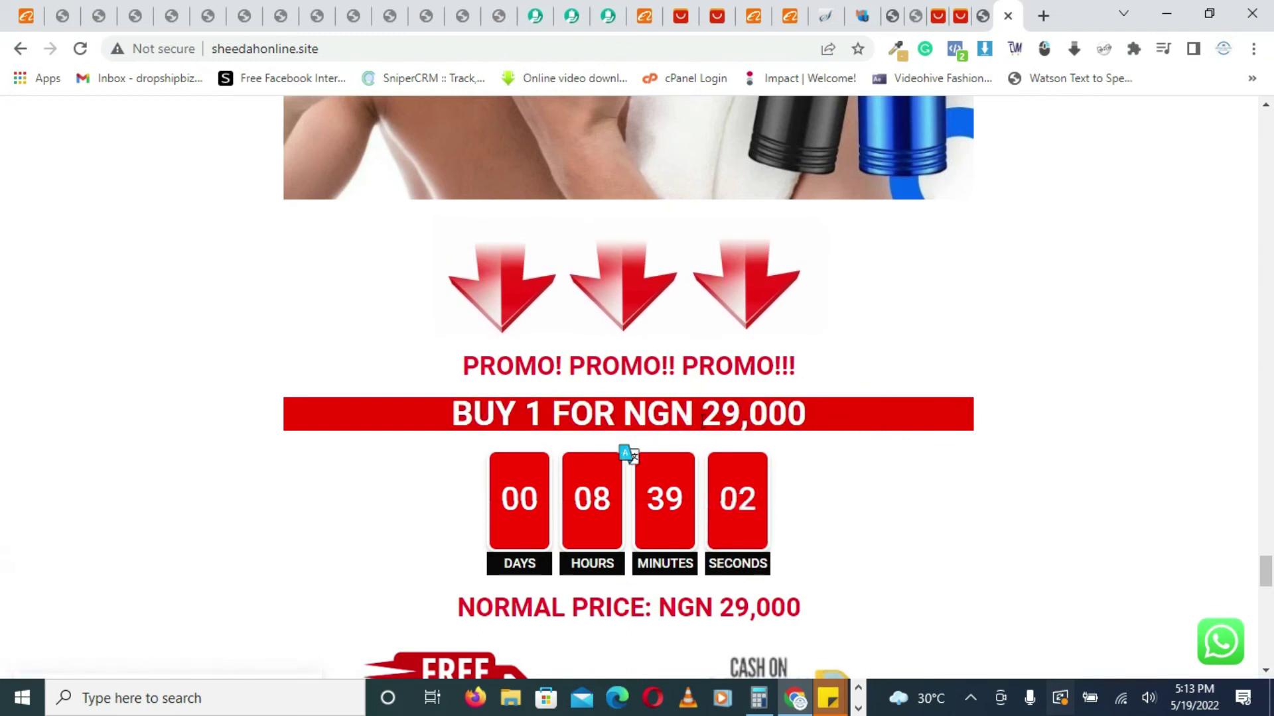
drag(702, 421, 862, 421)
click(863, 421)
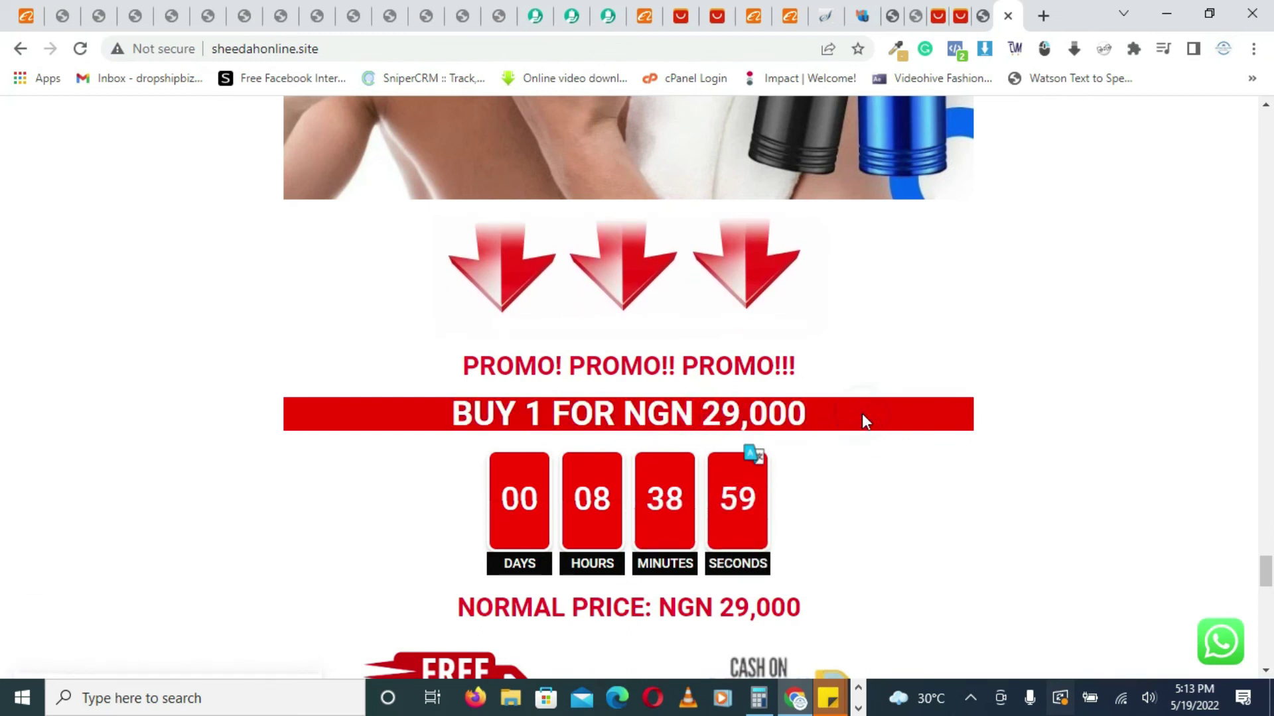
Compare the normal price below the countdown with the promo price above it, highlighting each amount.
scroll(862, 414, down, 4)
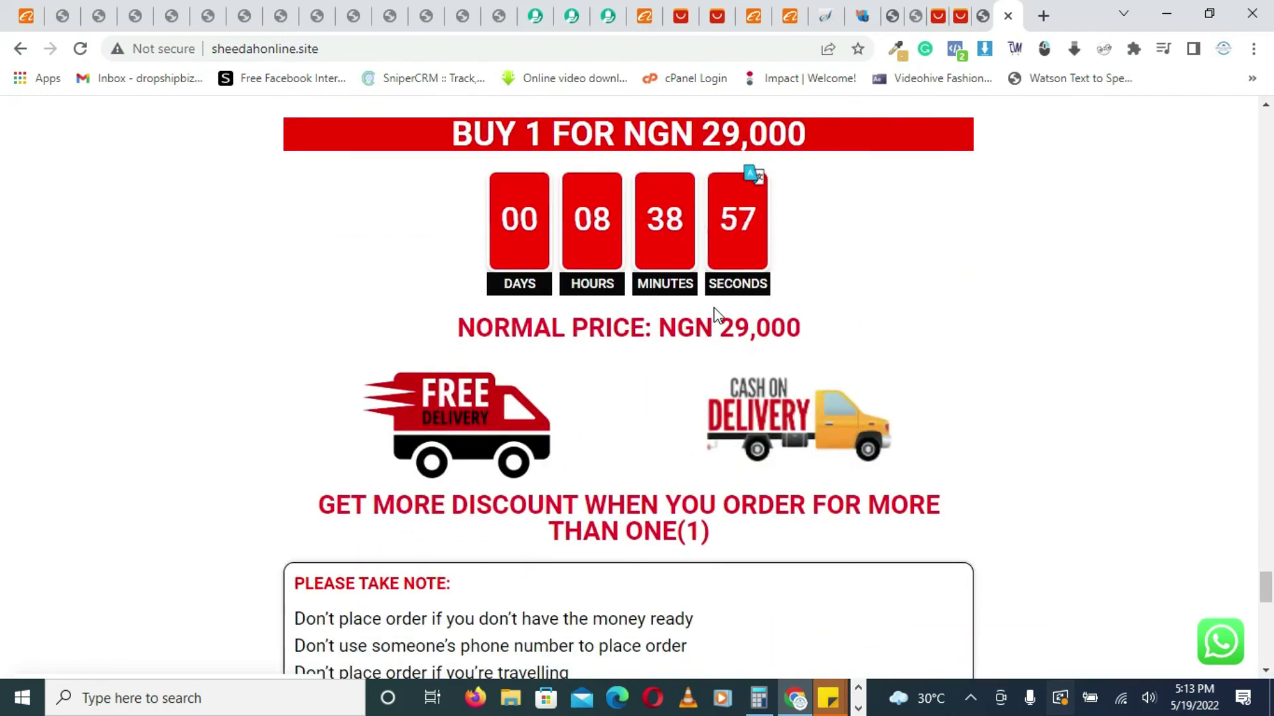
drag(720, 327, 827, 329)
scroll(865, 241, up, 3)
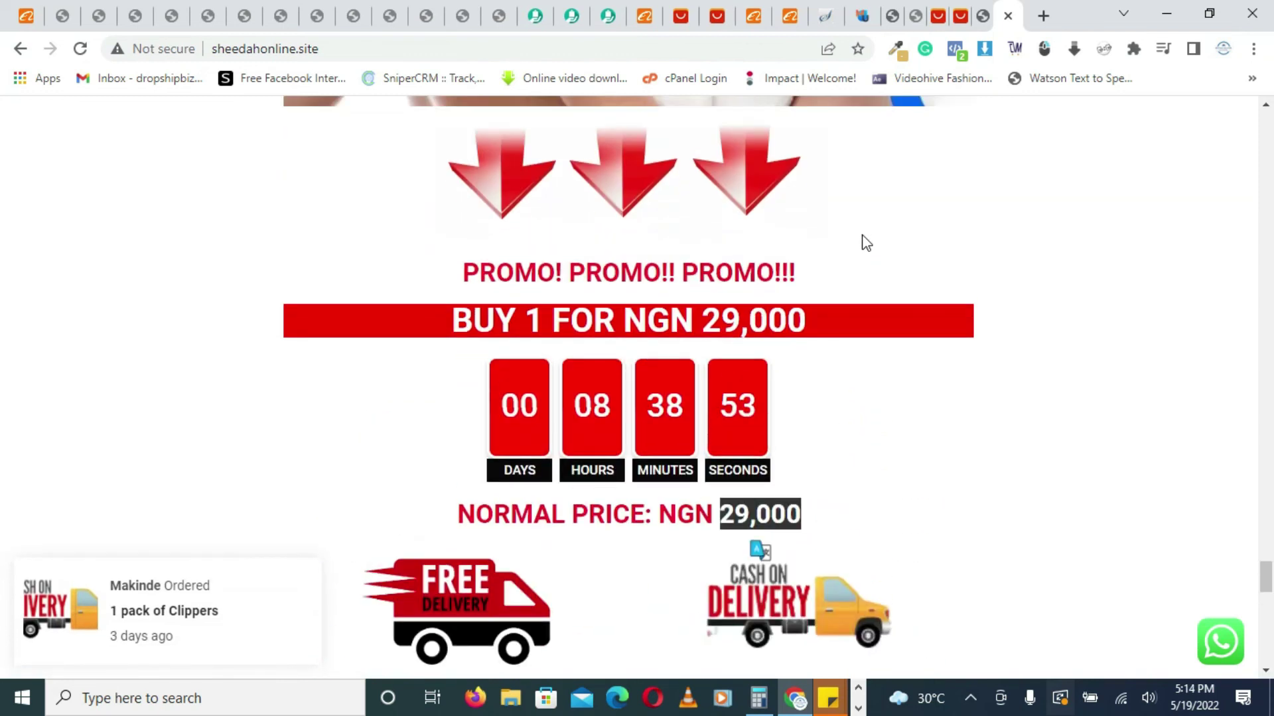
click(862, 246)
drag(699, 315, 913, 318)
scroll(926, 296, up, 4)
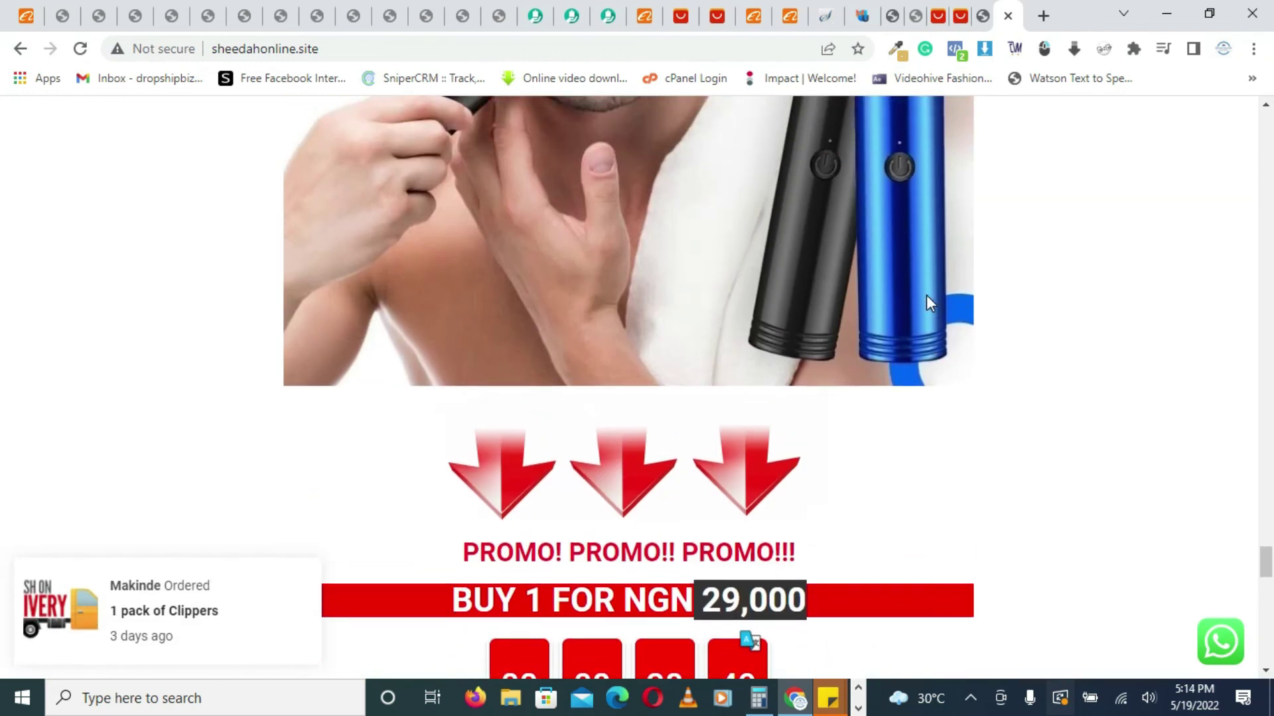
Reload the sheedahonline.site page and examine the star rating icons in the first customer feedback box.
scroll(926, 303, up, 15)
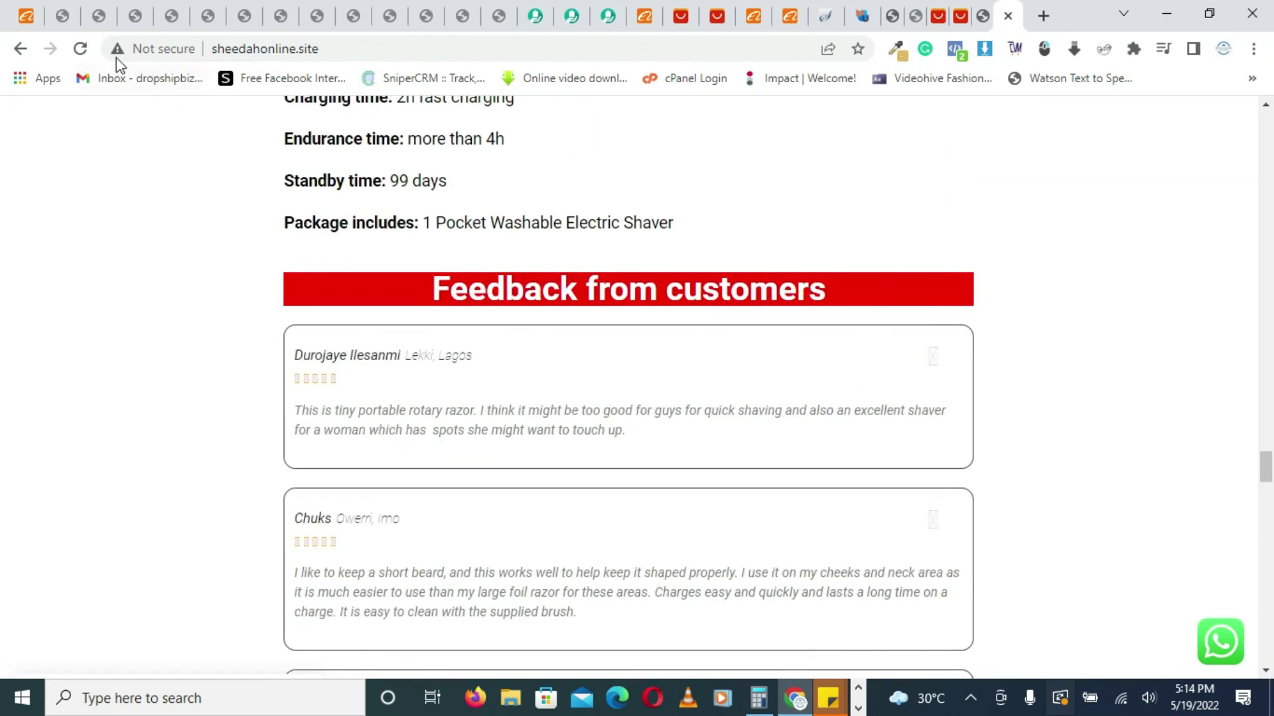
click(81, 51)
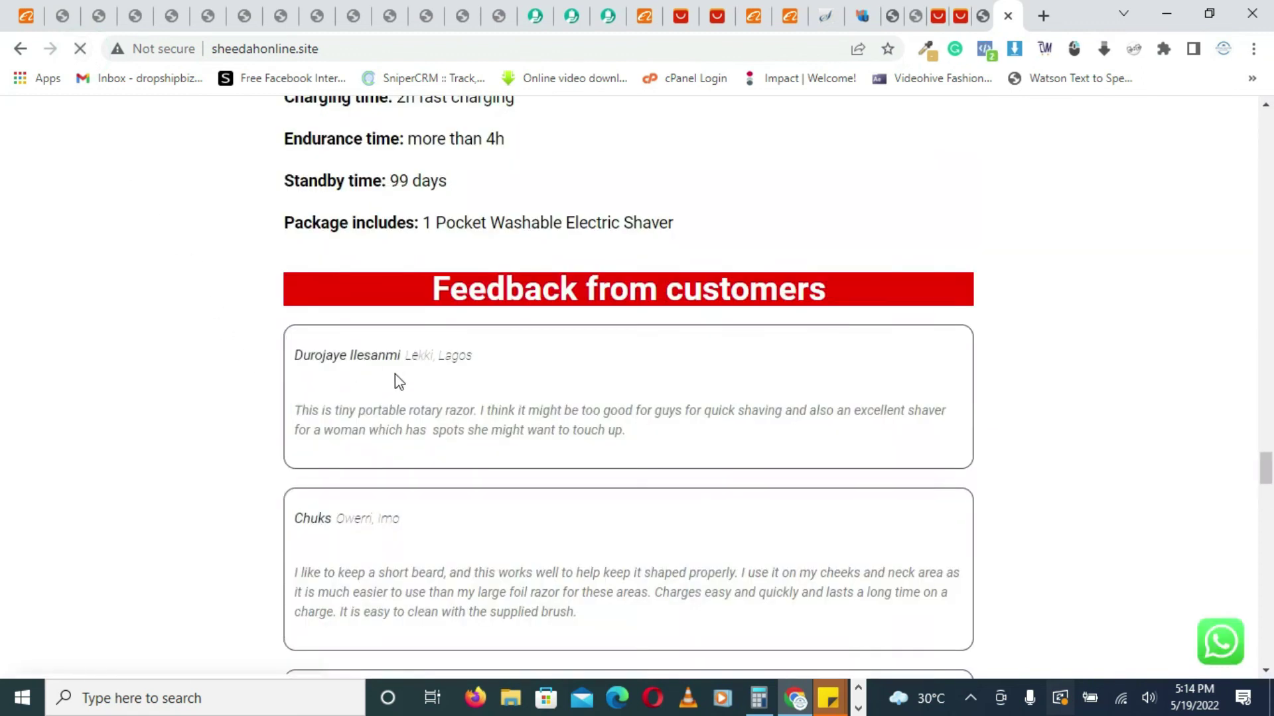
click(219, 367)
click(311, 377)
click(406, 387)
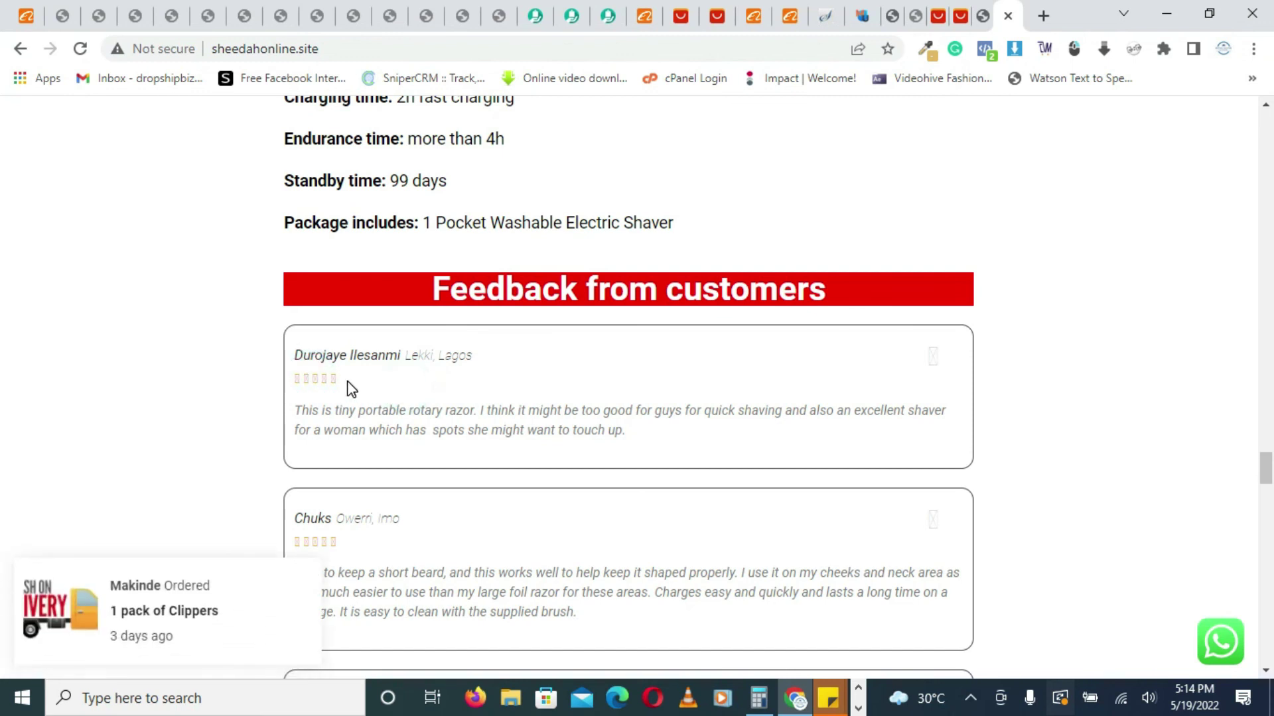
triple_click(308, 385)
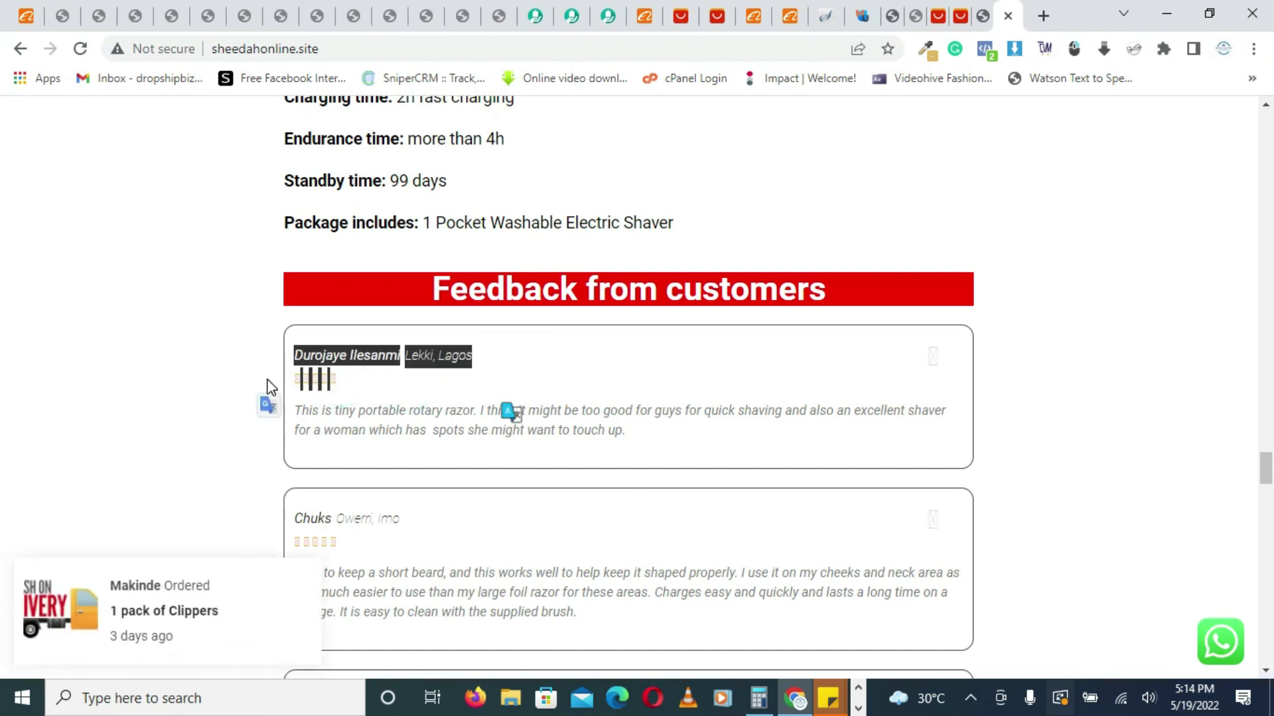
click(224, 330)
triple_click(335, 385)
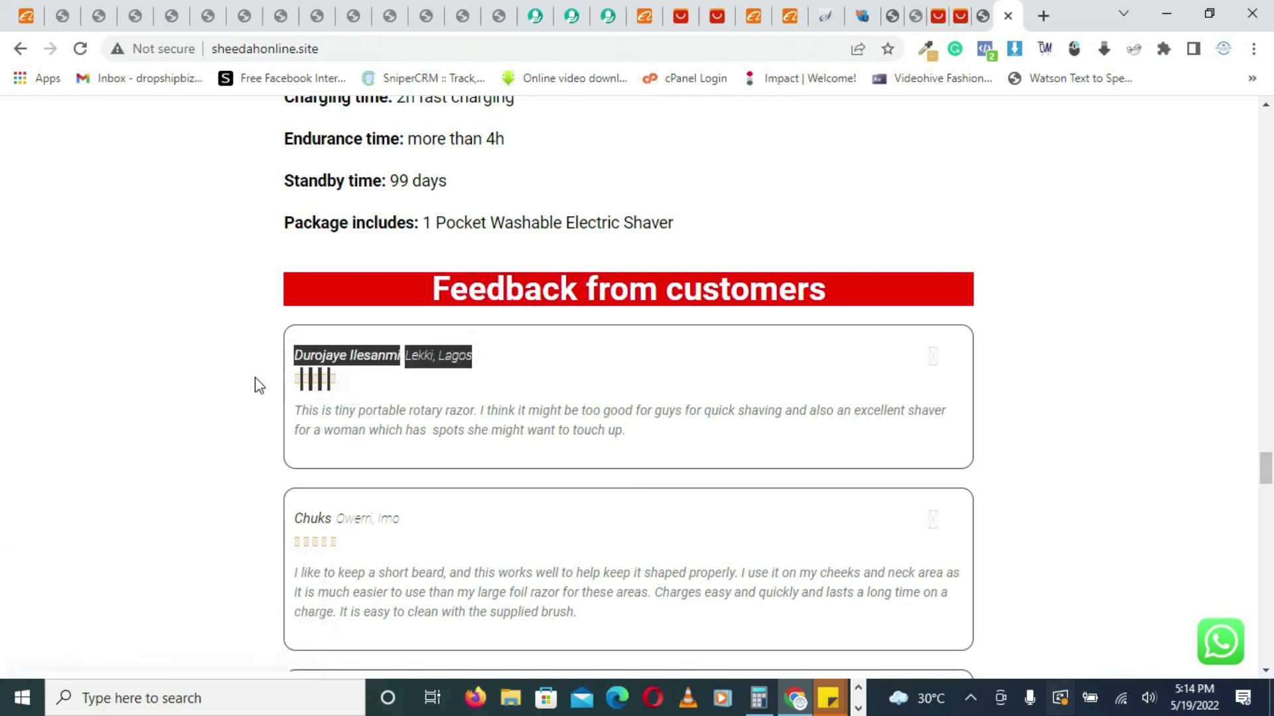
click(615, 370)
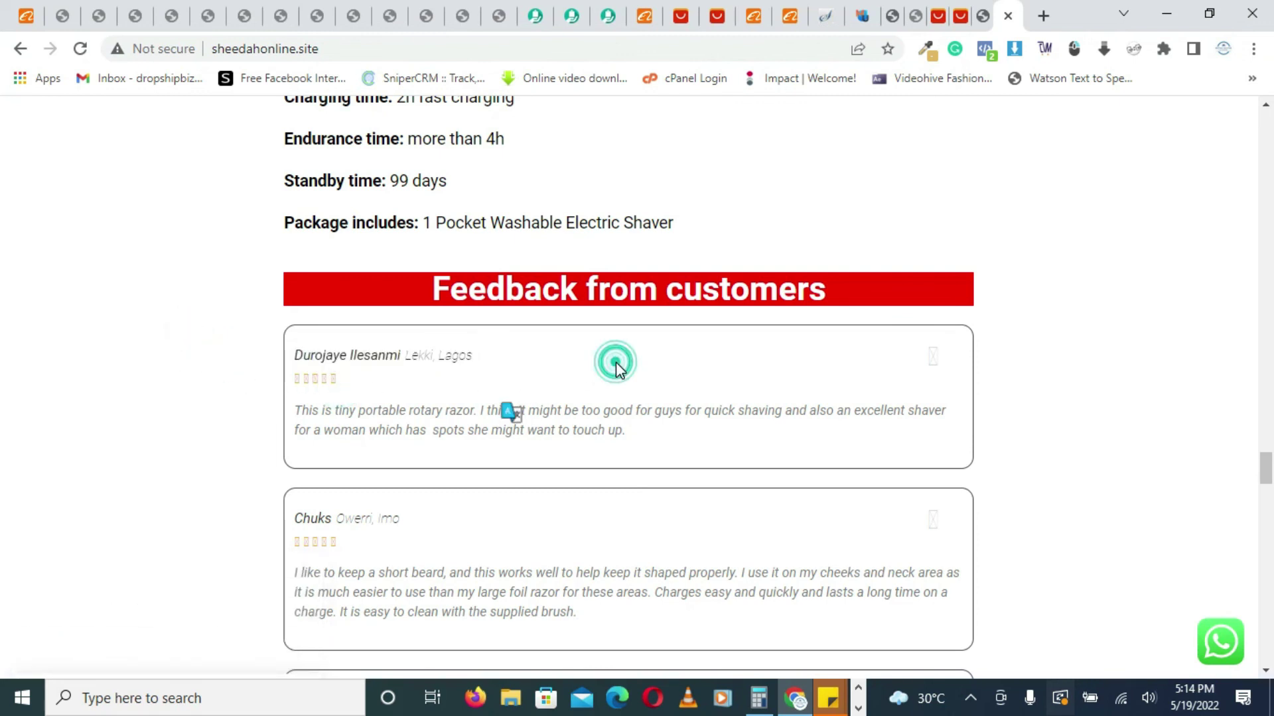
Review the shaver's specifications, product images and description sections further up the sheedahonline.site page.
scroll(699, 241, up, 15)
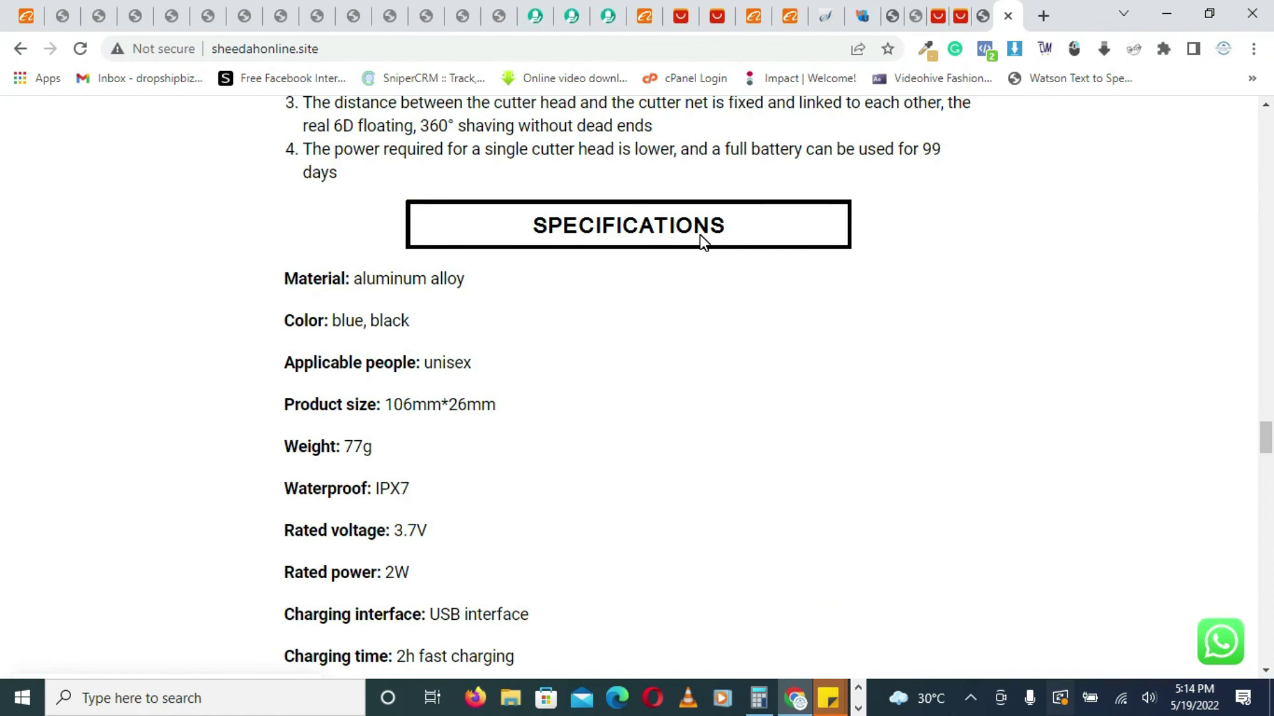
scroll(704, 243, up, 15)
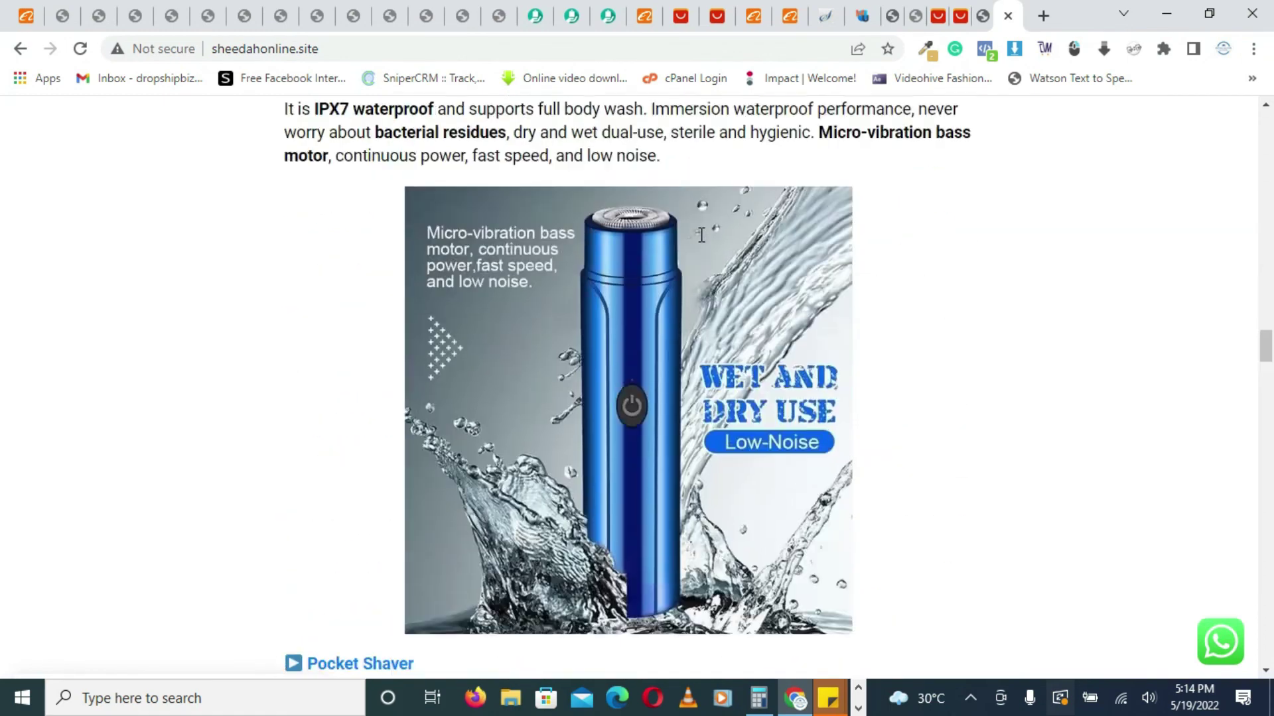
scroll(704, 242, up, 15)
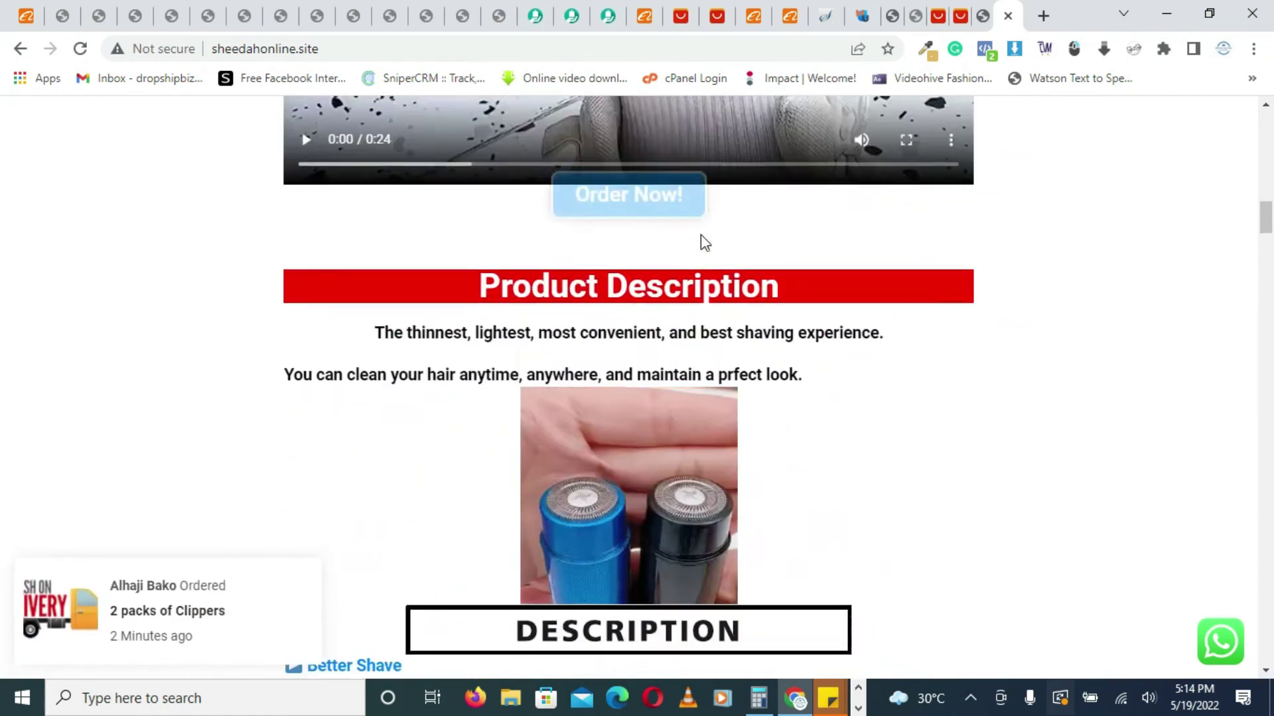
scroll(703, 244, up, 15)
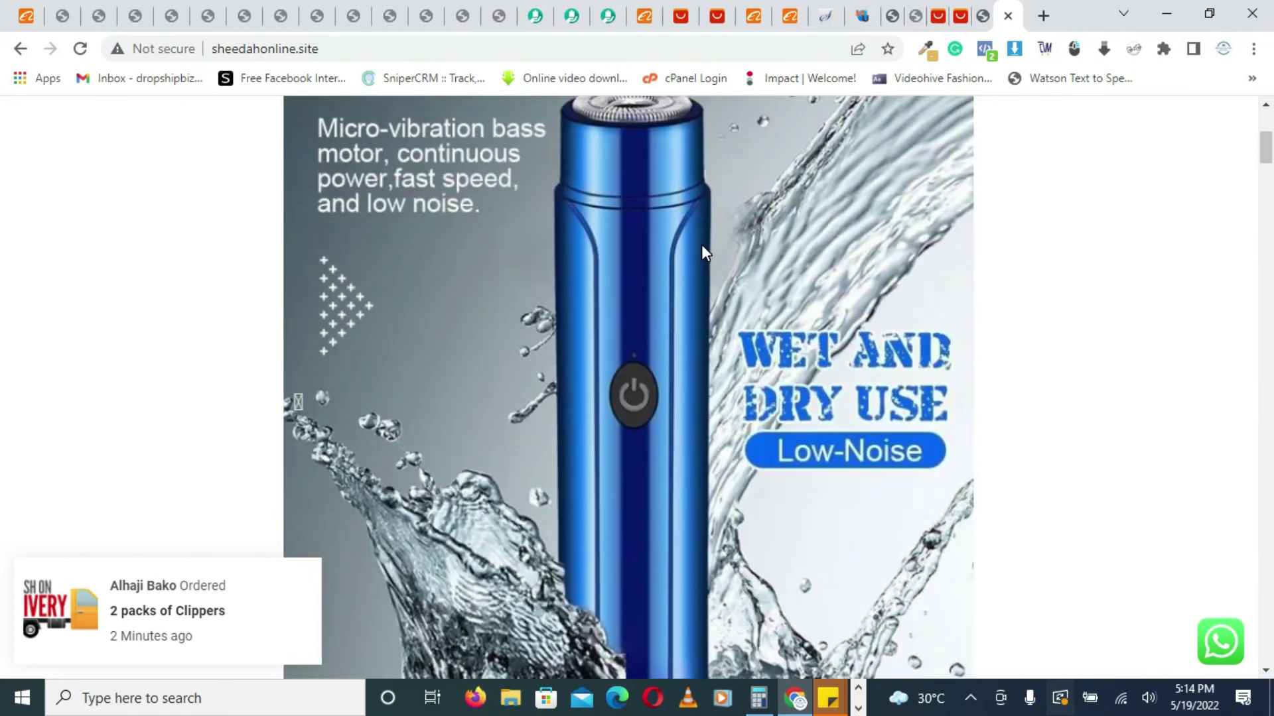
scroll(702, 245, down, 12)
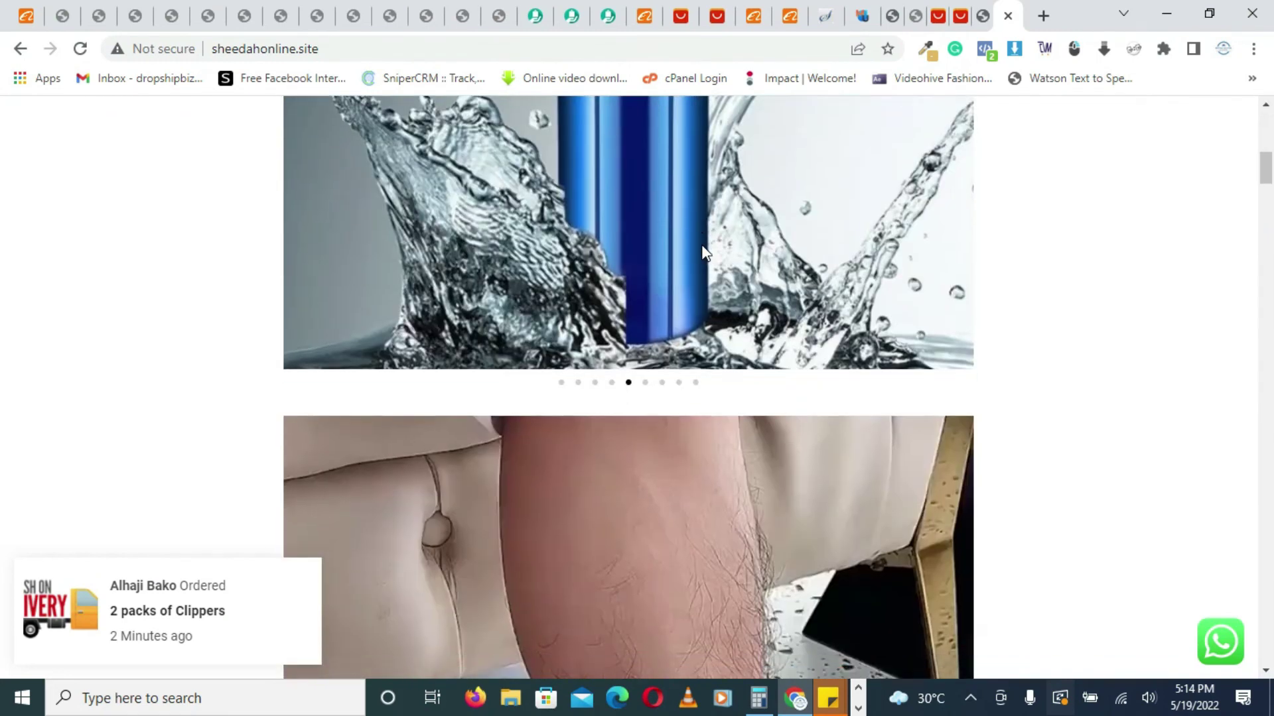
scroll(702, 244, down, 12)
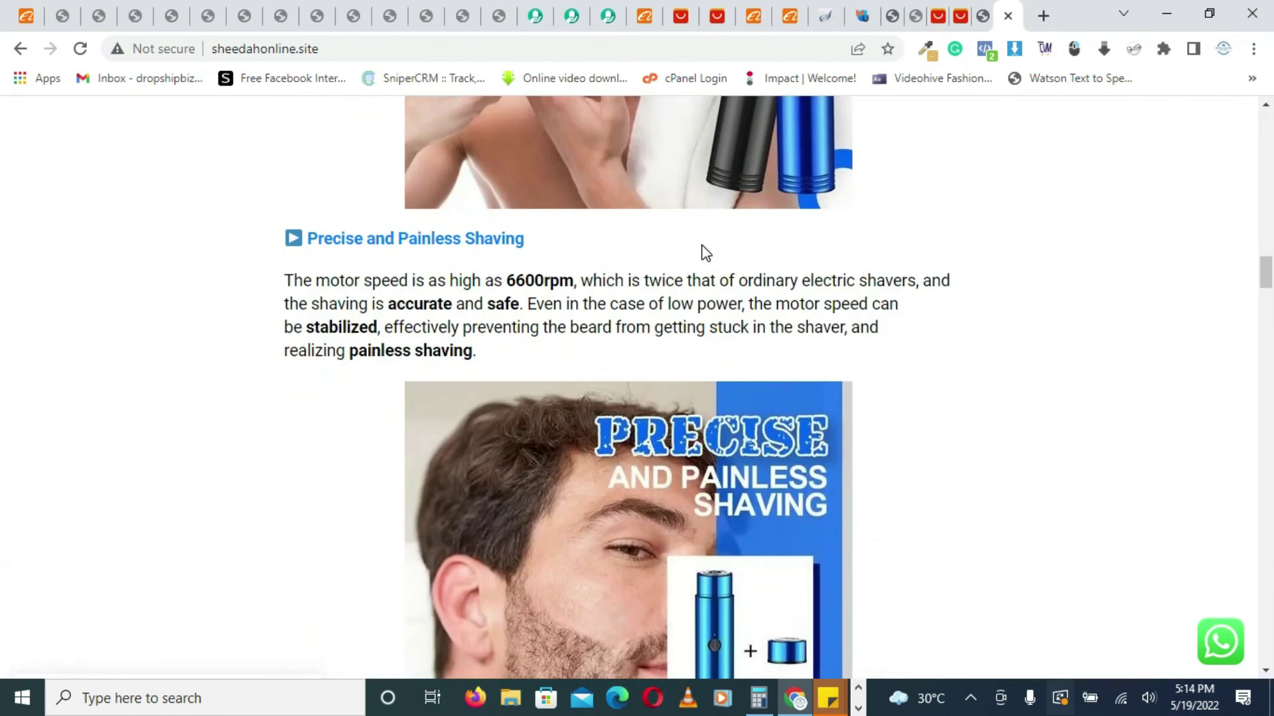
scroll(705, 253, down, 16)
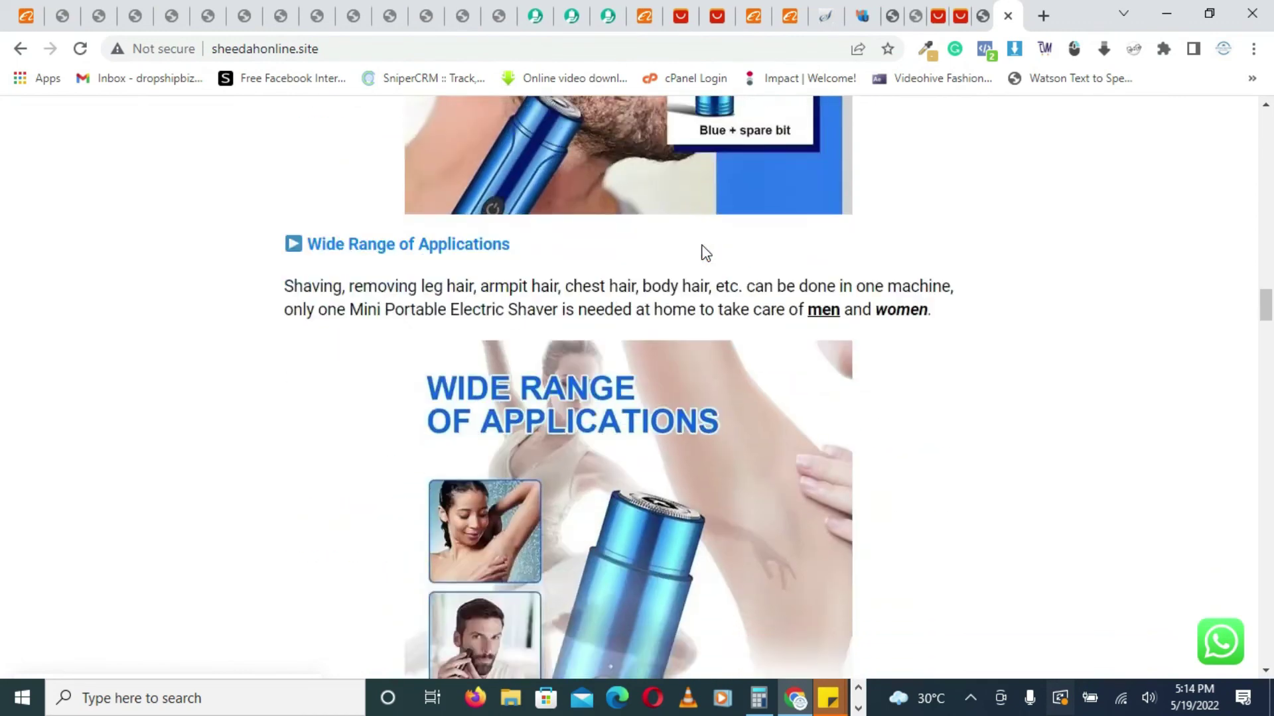
Review the shaver's remaining description sections and specifications down to the customer feedback boxes on the sheedahonline.site page.
scroll(791, 352, down, 20)
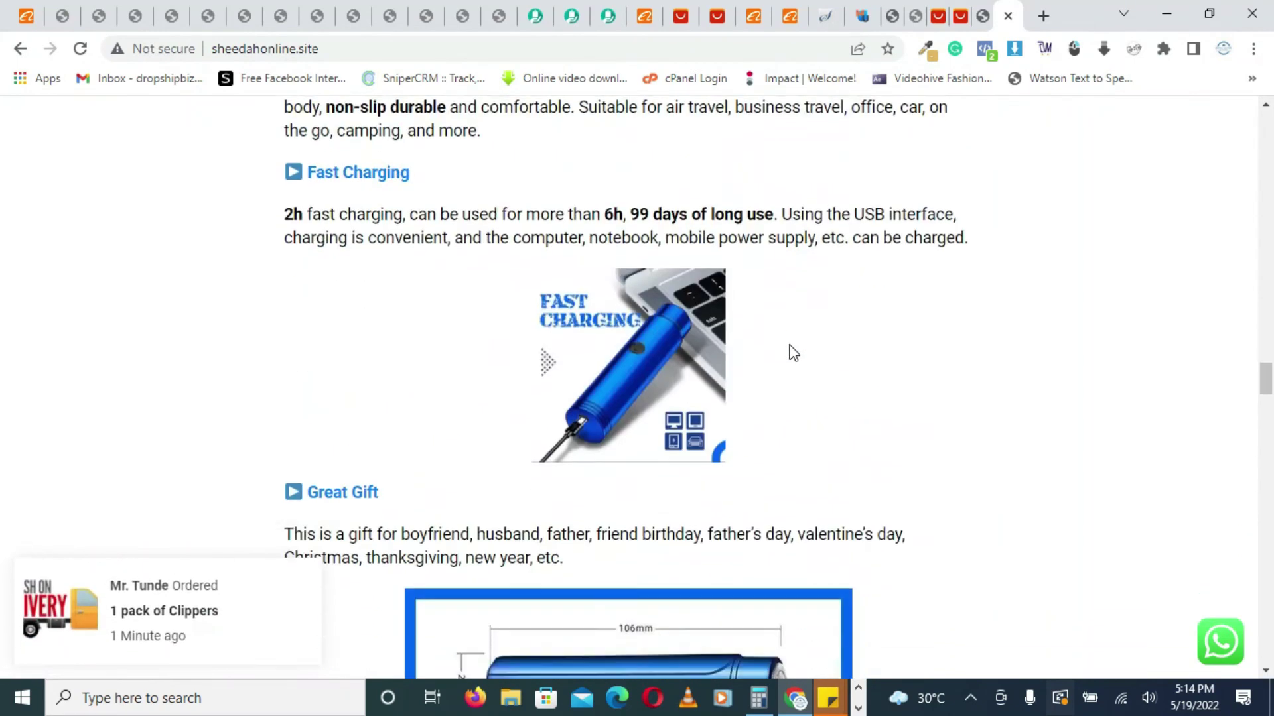
scroll(791, 352, down, 12)
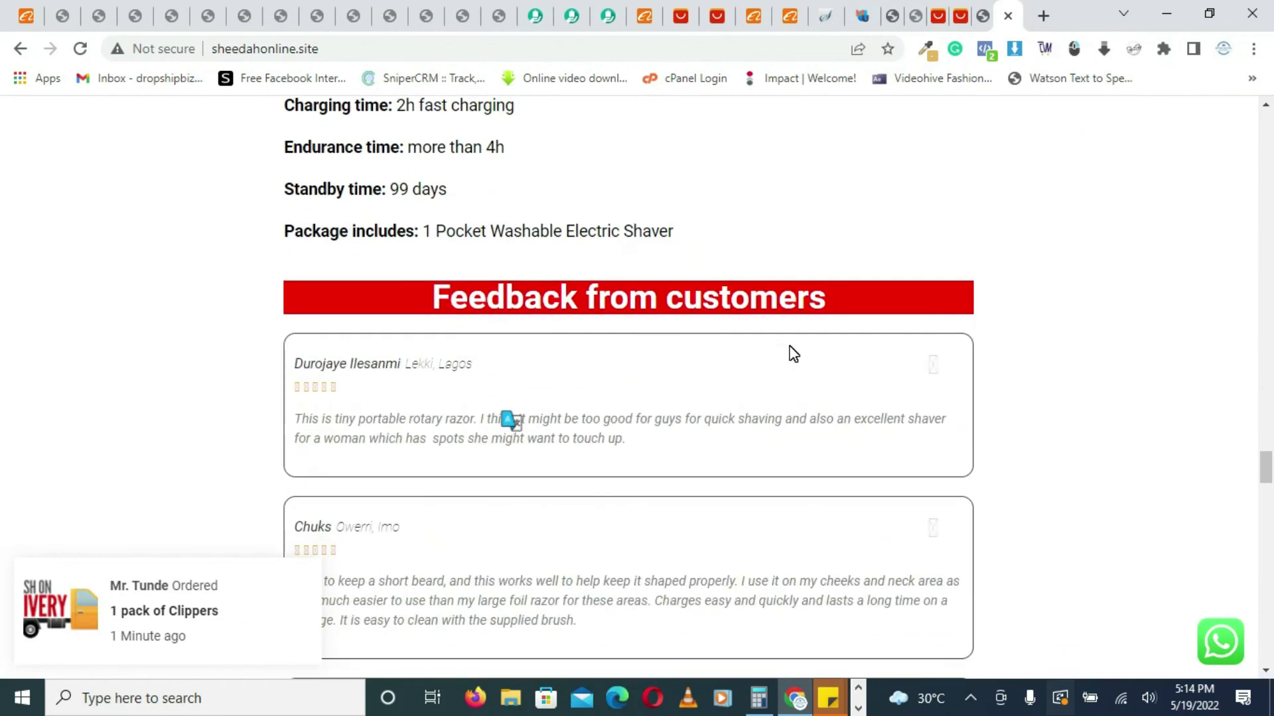
click(1060, 698)
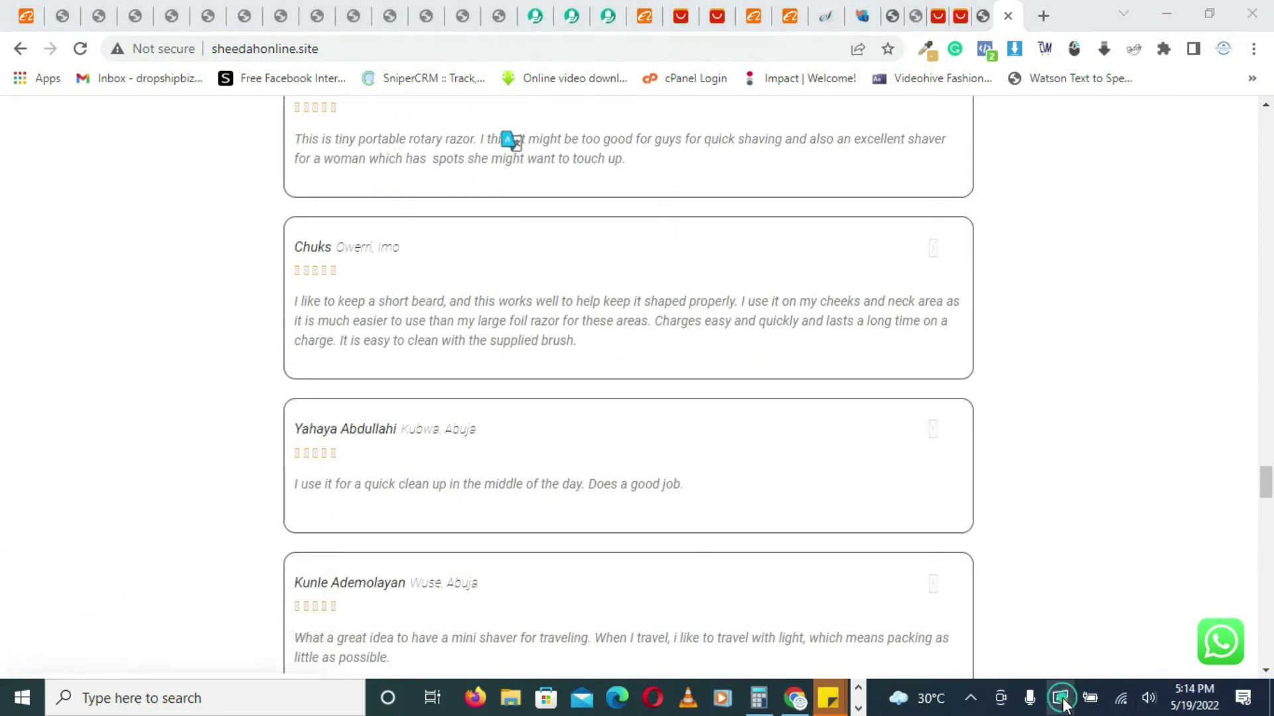
click(971, 700)
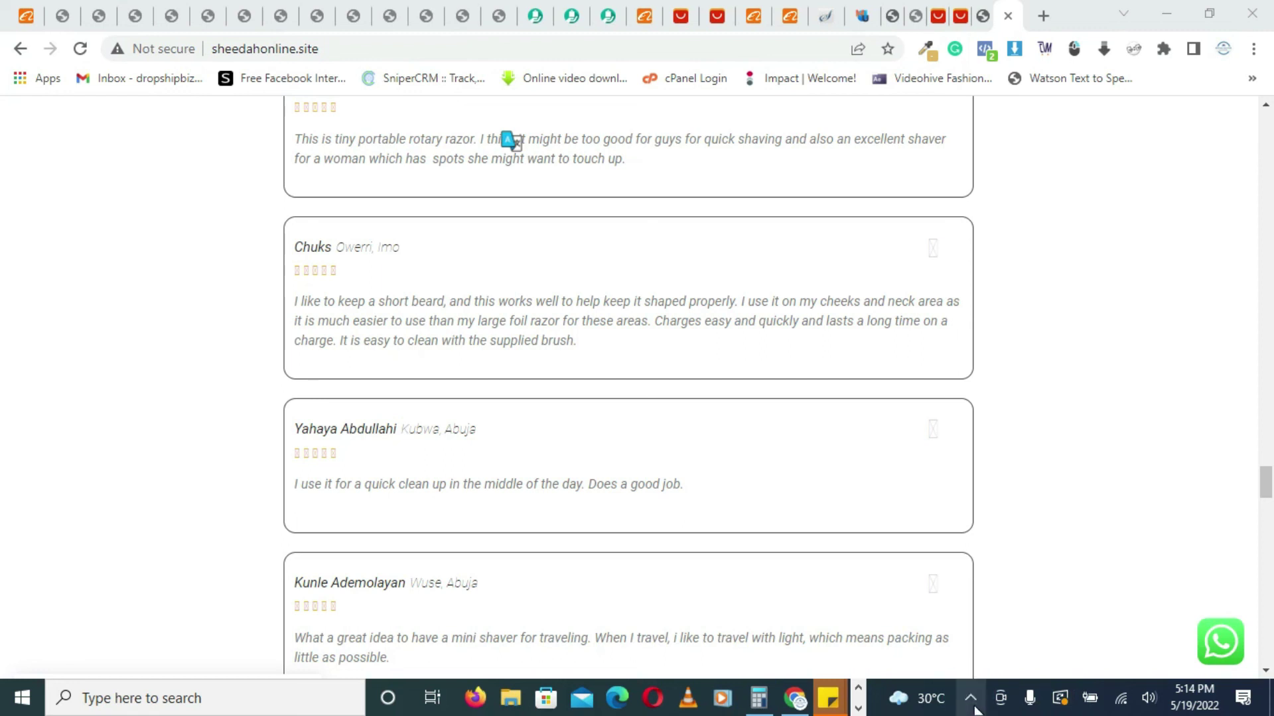
click(972, 704)
click(970, 663)
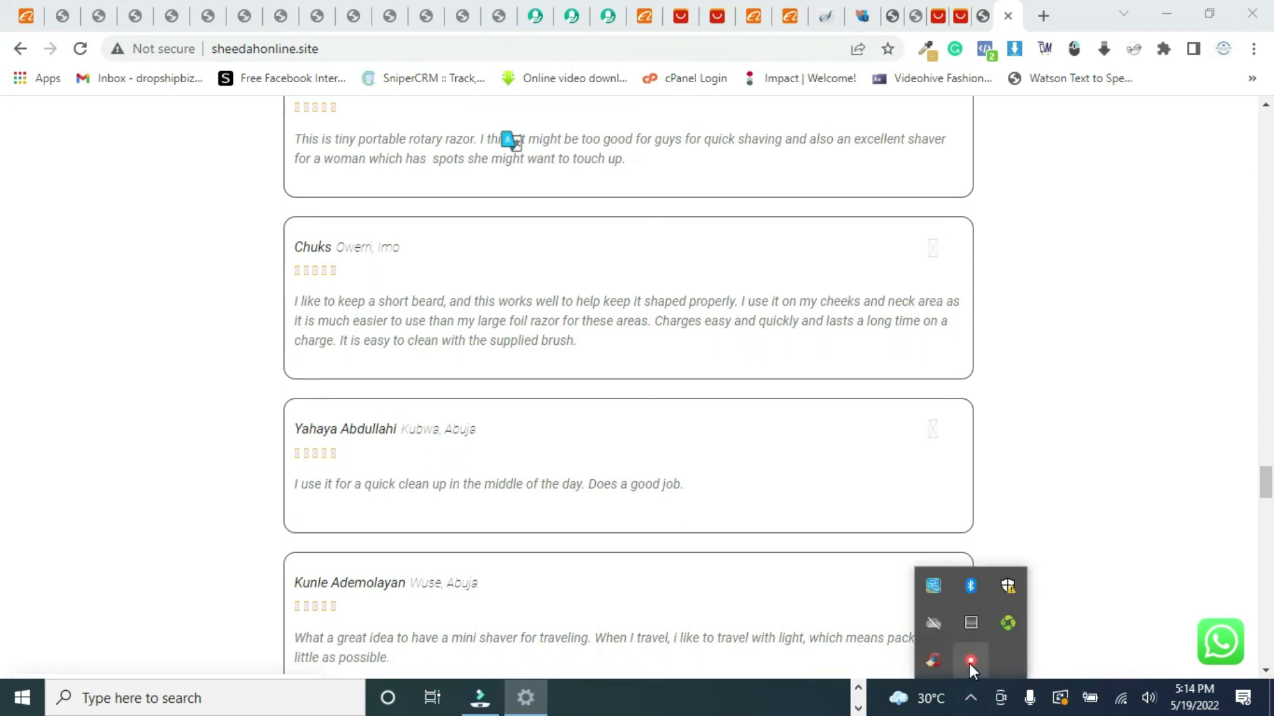
click(1256, 25)
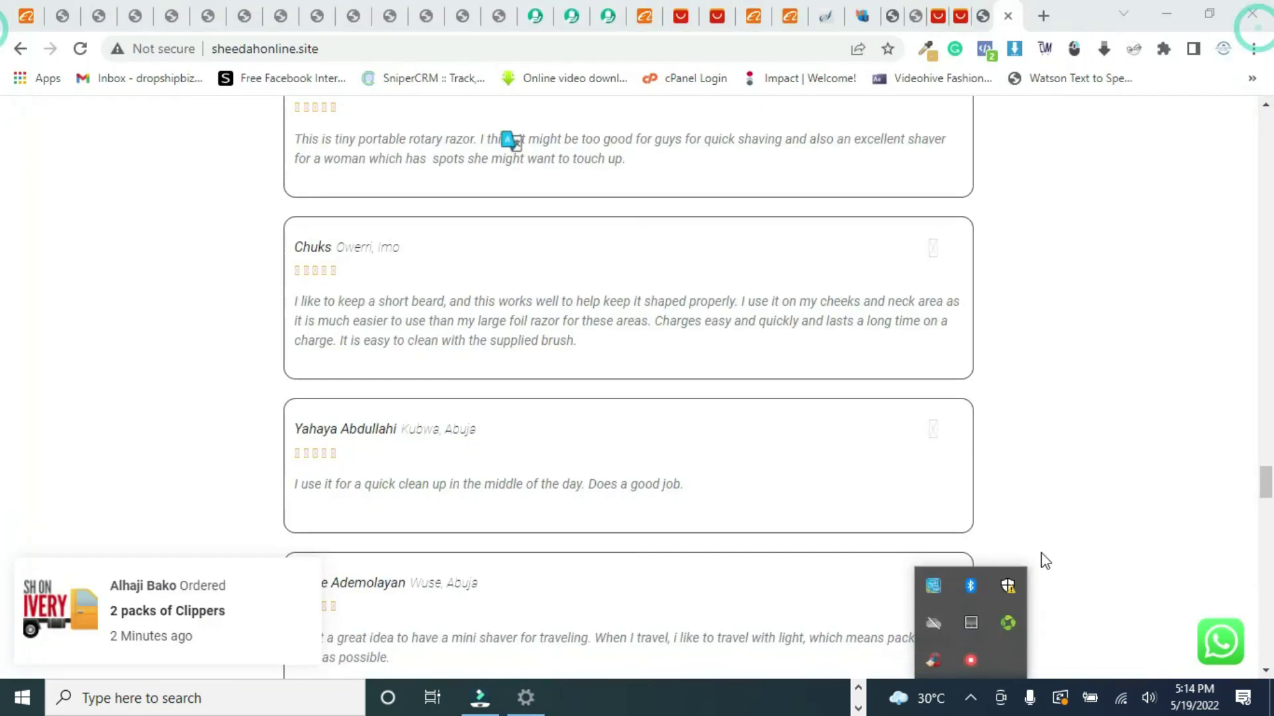
right_click(971, 659)
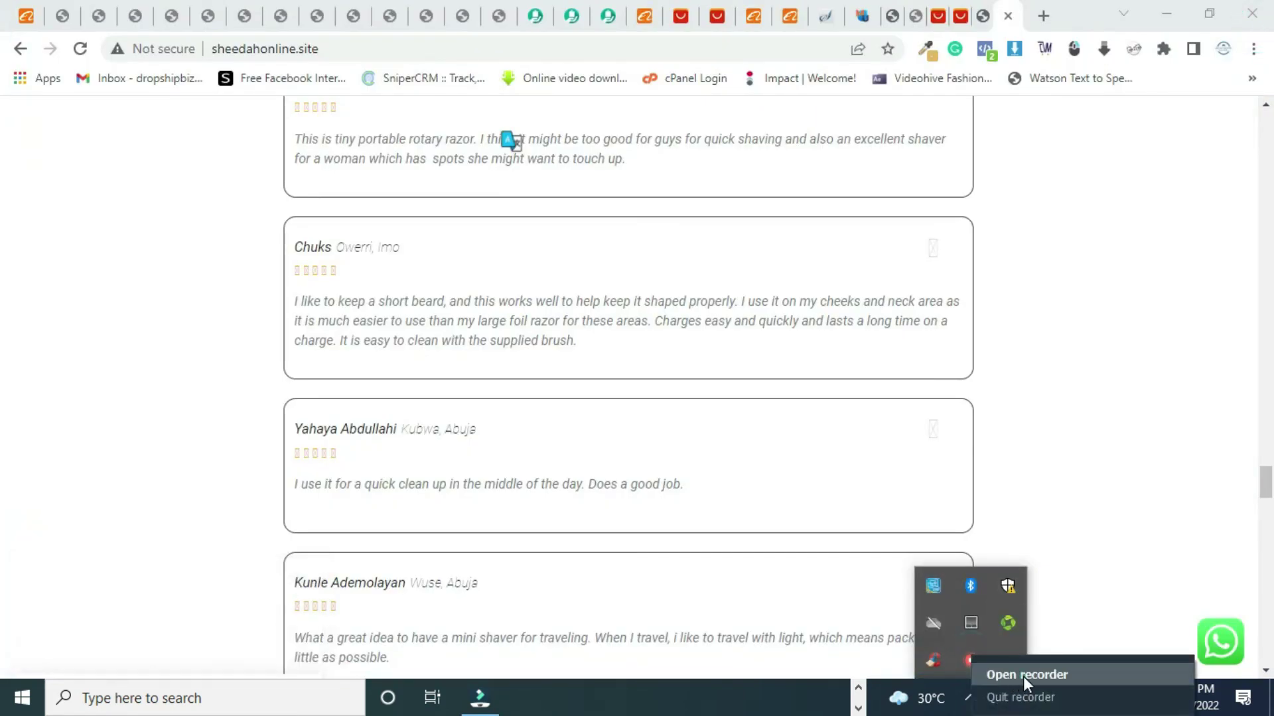